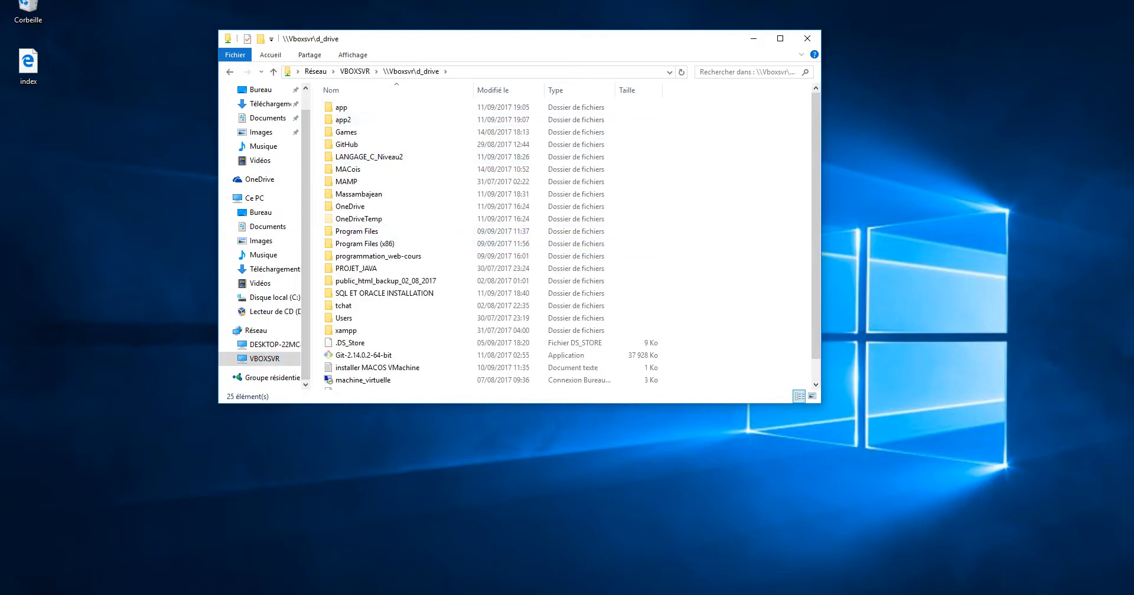
Open SQL ET ORACLE INSTALLATION on the VBOXSVR d_drive share, shift its window aside, and launch Edge
double_click(384, 293)
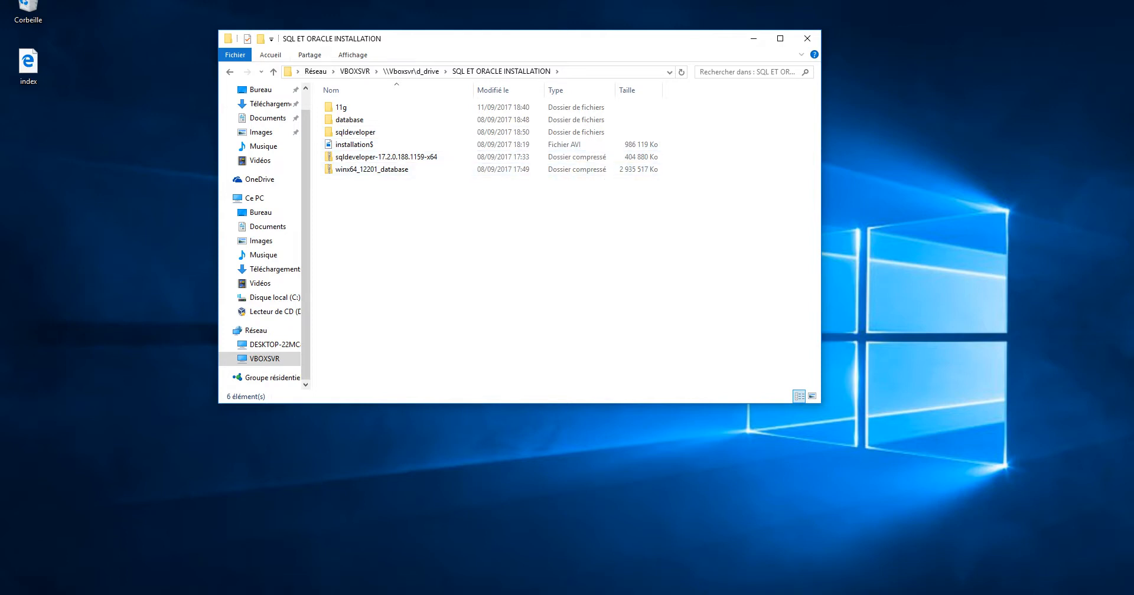
drag(321, 37, 358, 18)
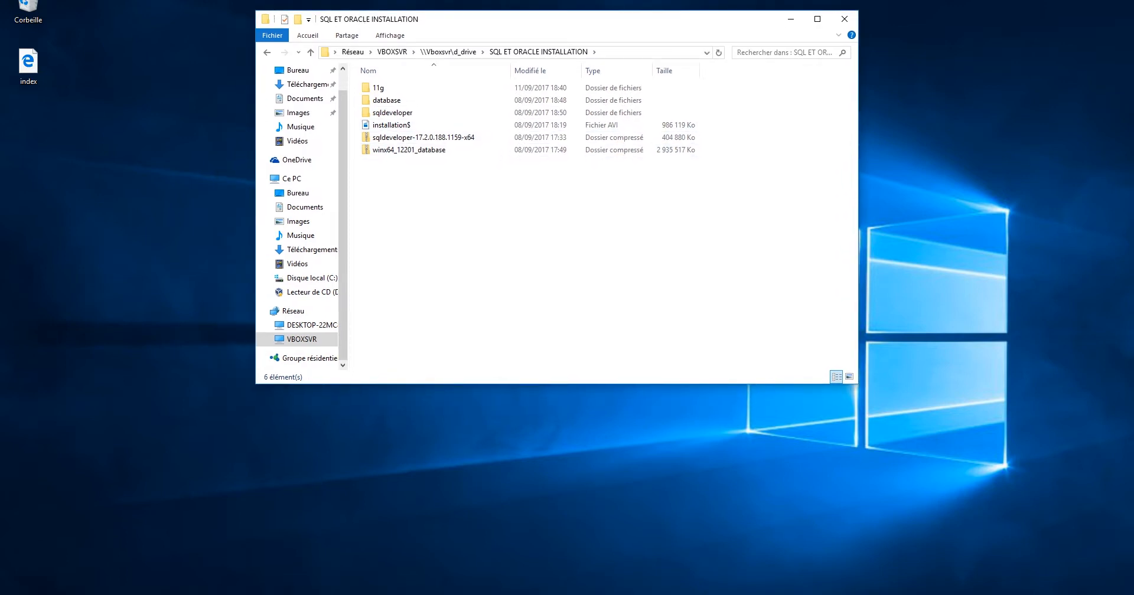
drag(405, 20, 481, 9)
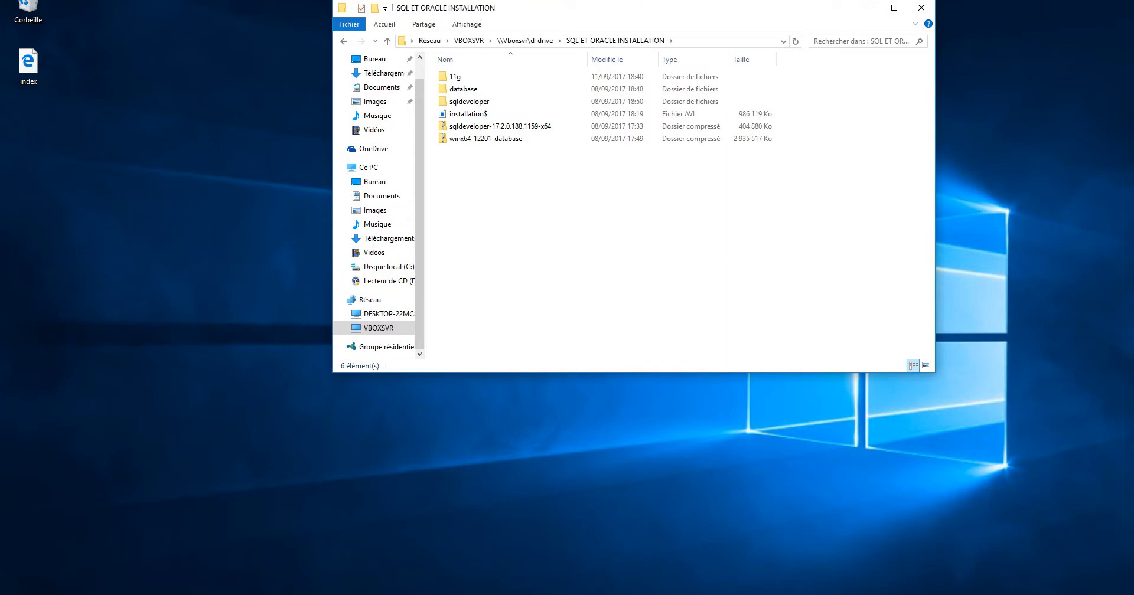
click(272, 594)
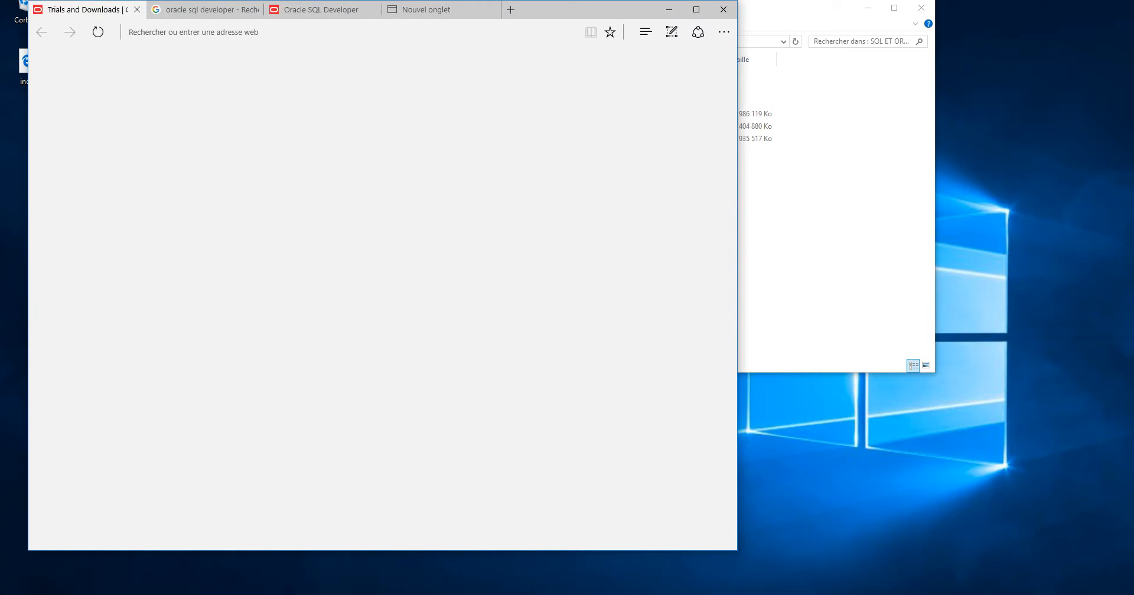
Close the Brackets tab, switch to the Trials and Downloads tab, and maximize Edge
drag(548, 13, 587, 35)
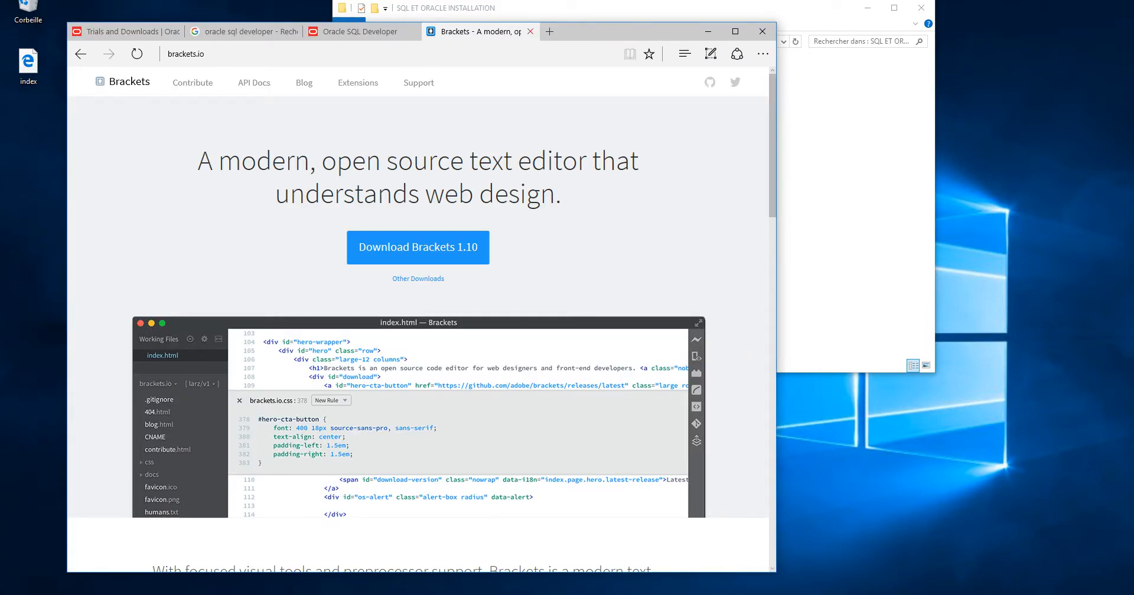
key(ctrl+w)
click(271, 31)
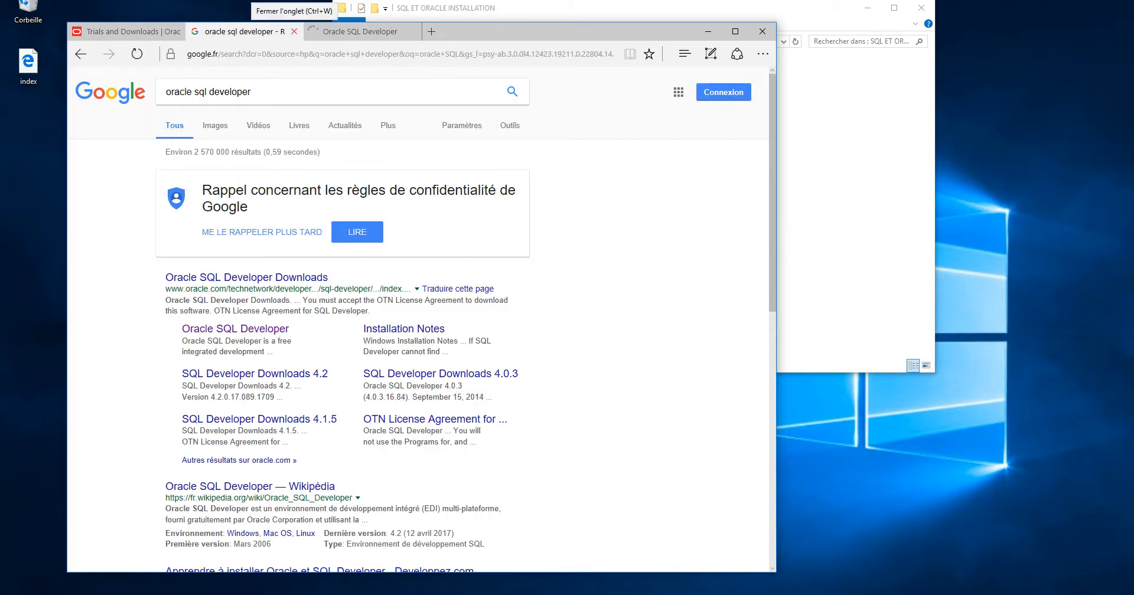
click(131, 31)
drag(506, 38, 596, 49)
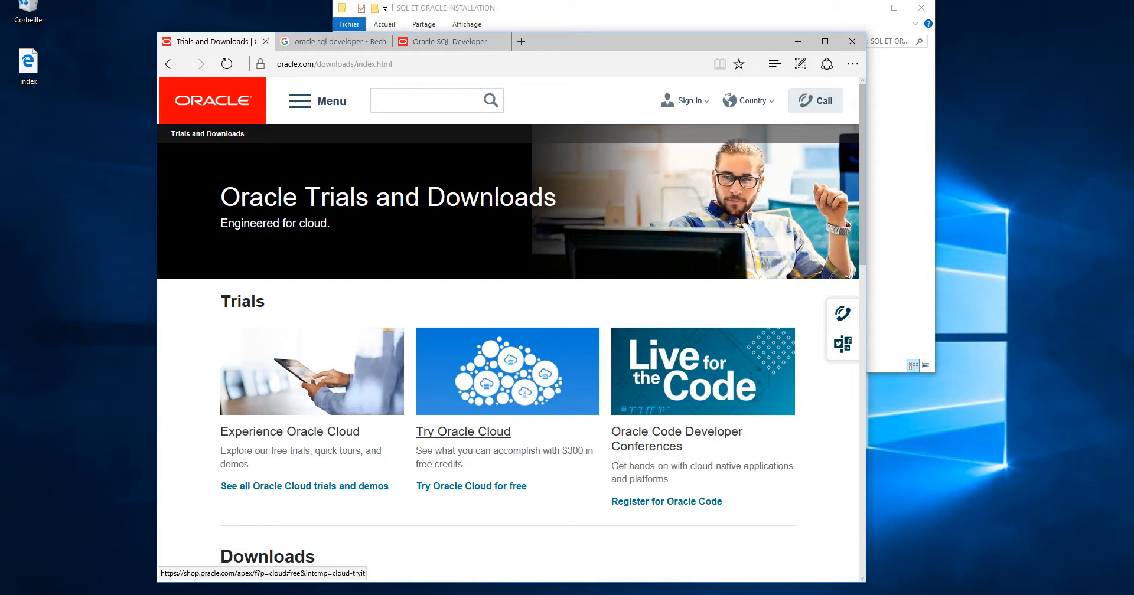
drag(557, 45, 539, 10)
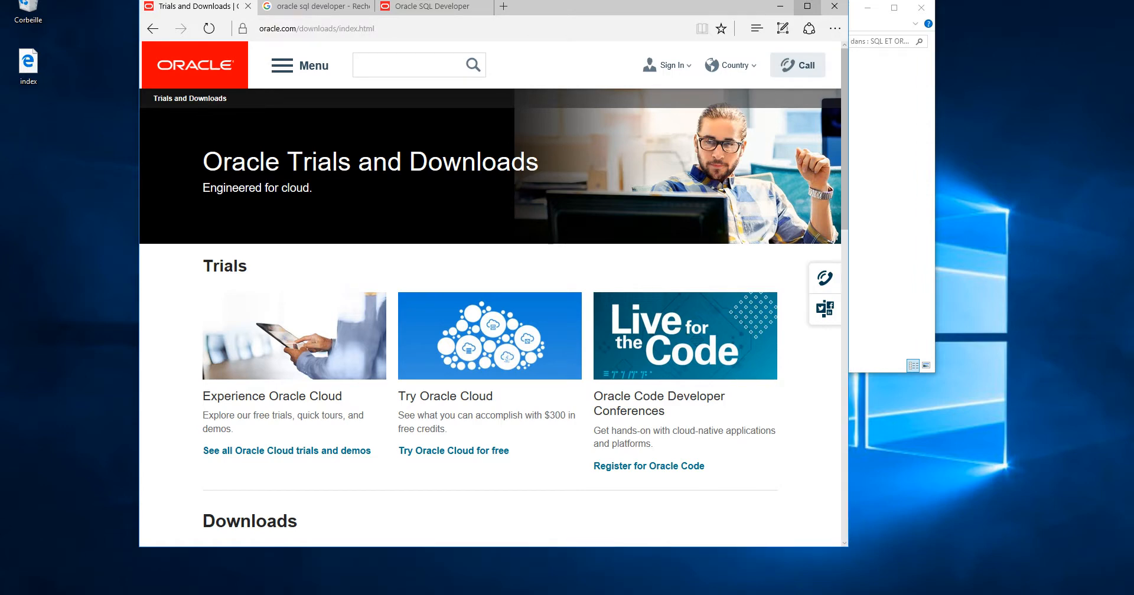
click(807, 6)
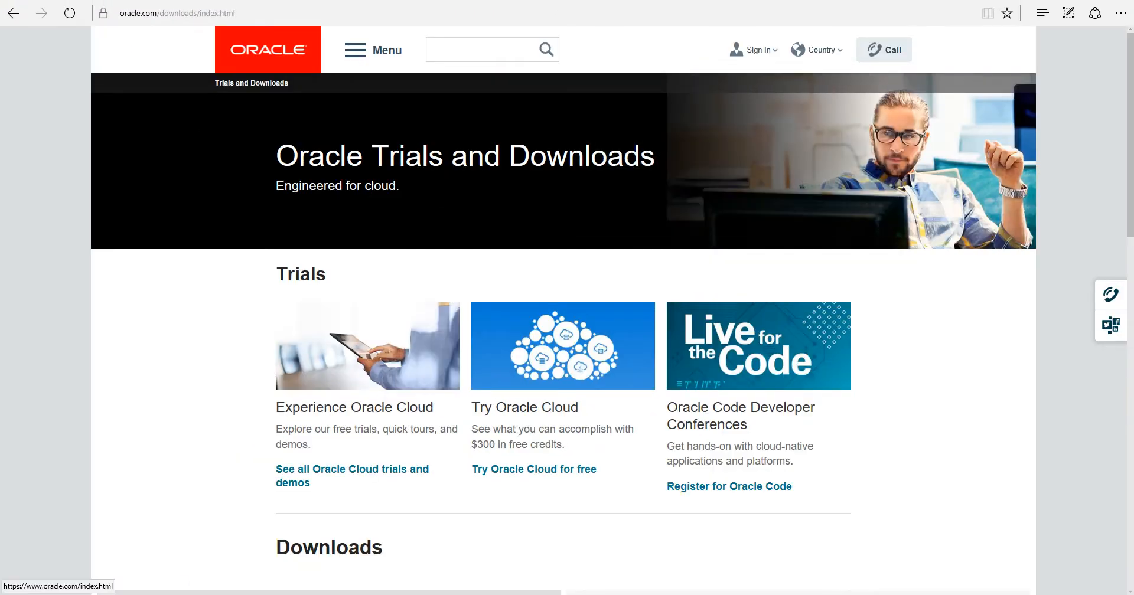
Go to oracle.com in the address bar
click(259, 13)
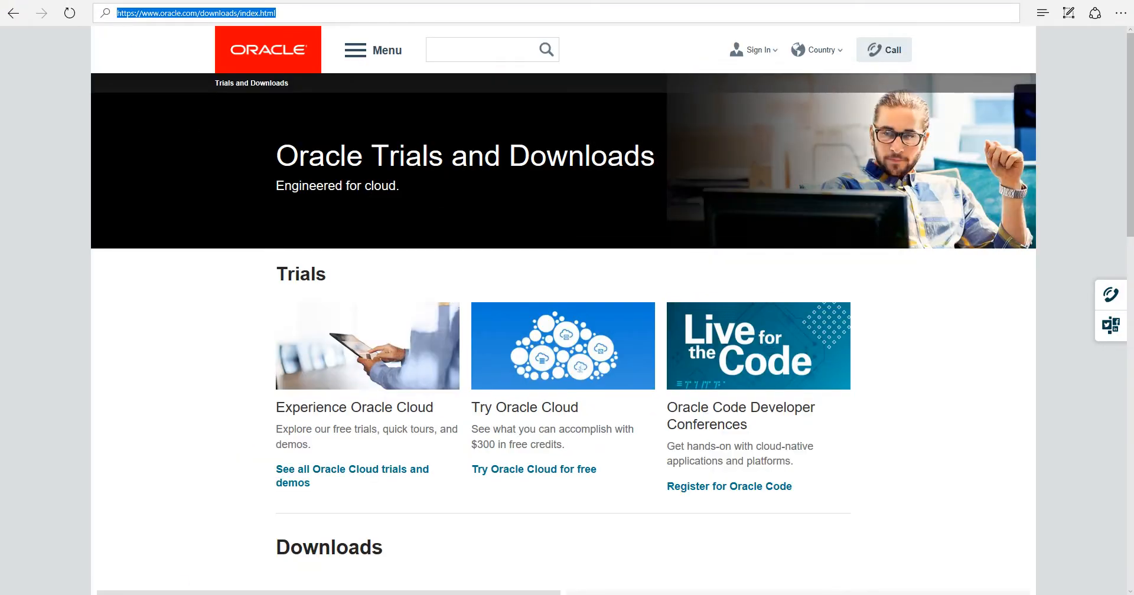
text(oracle.com)
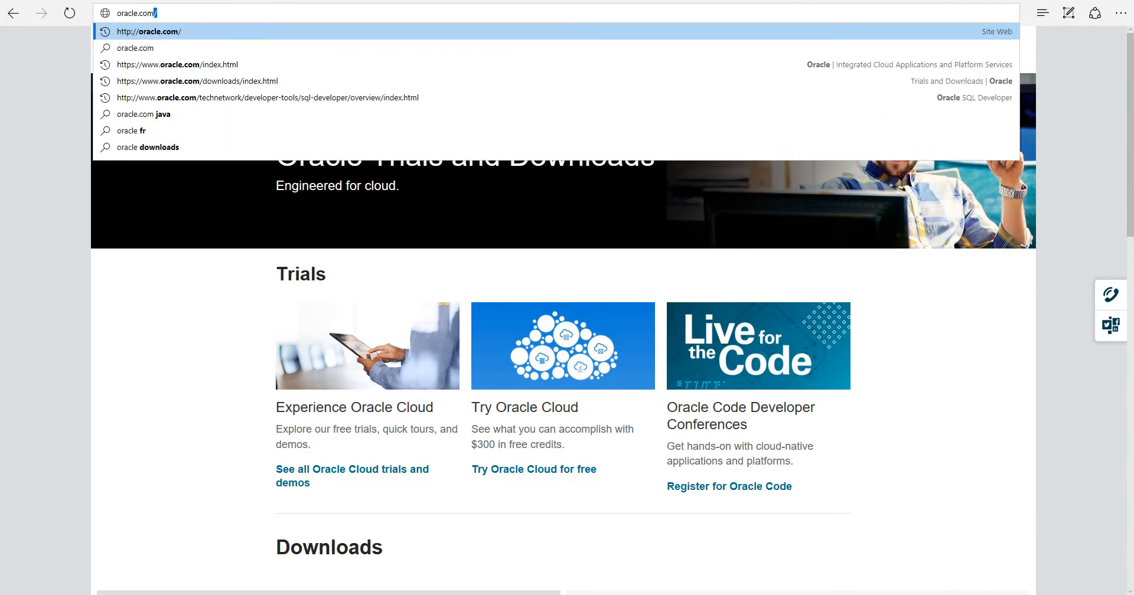
key(Return)
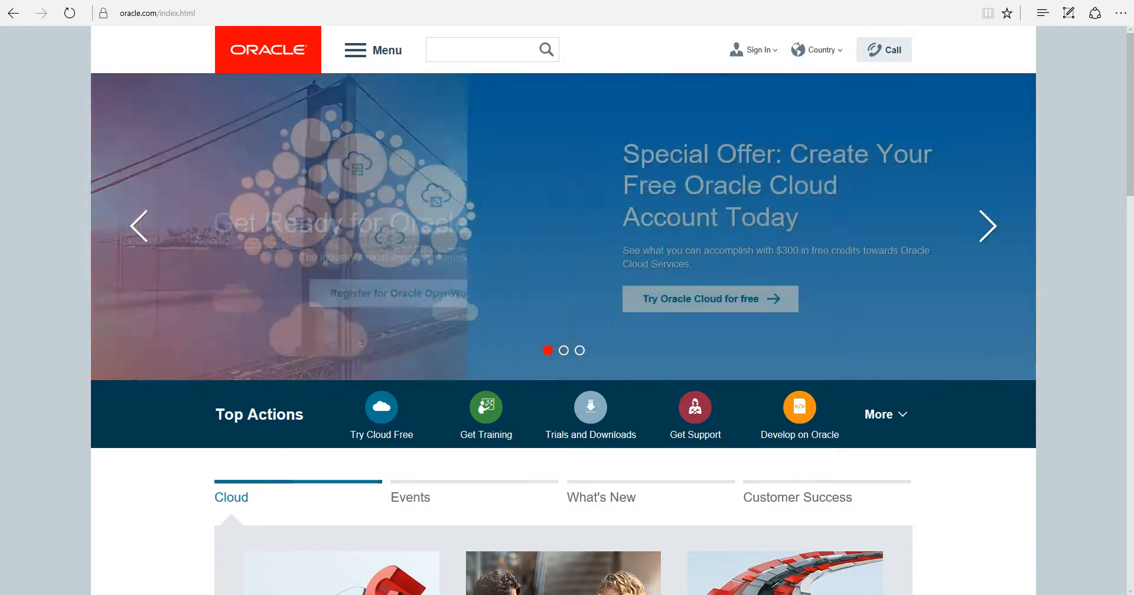
Open Trials and Downloads and choose the Database download category
mouse_move(753, 51)
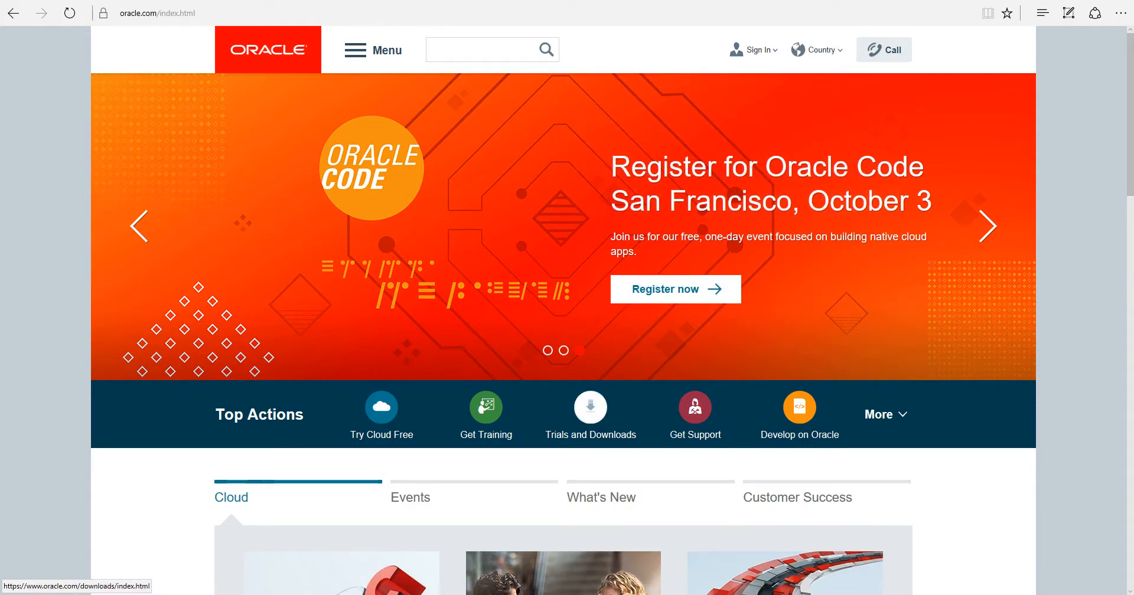
click(590, 408)
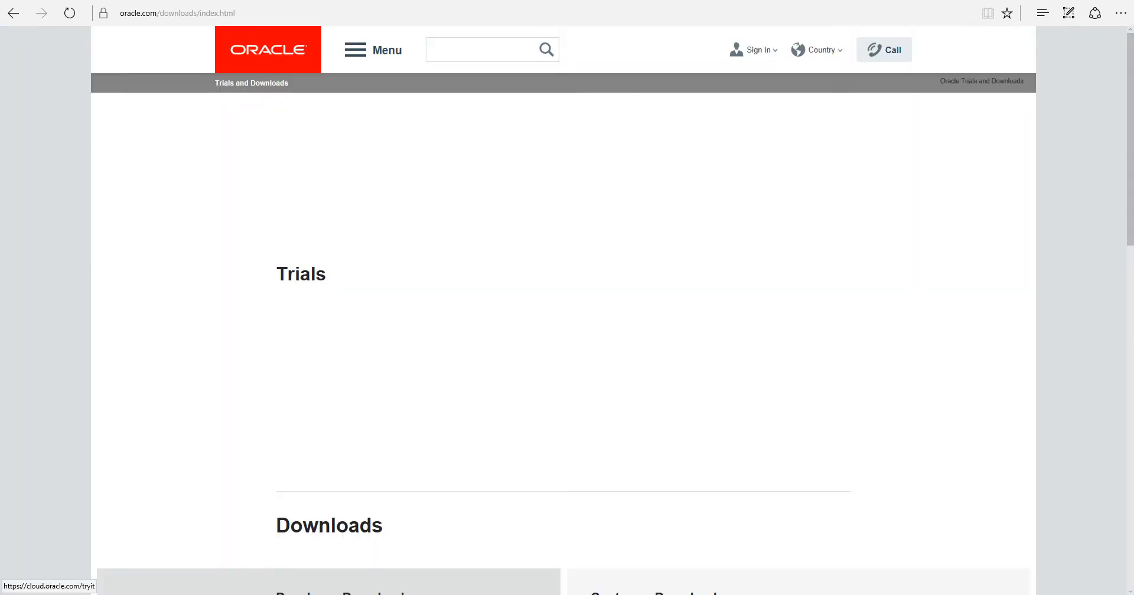
scroll(563, 310, down, 7)
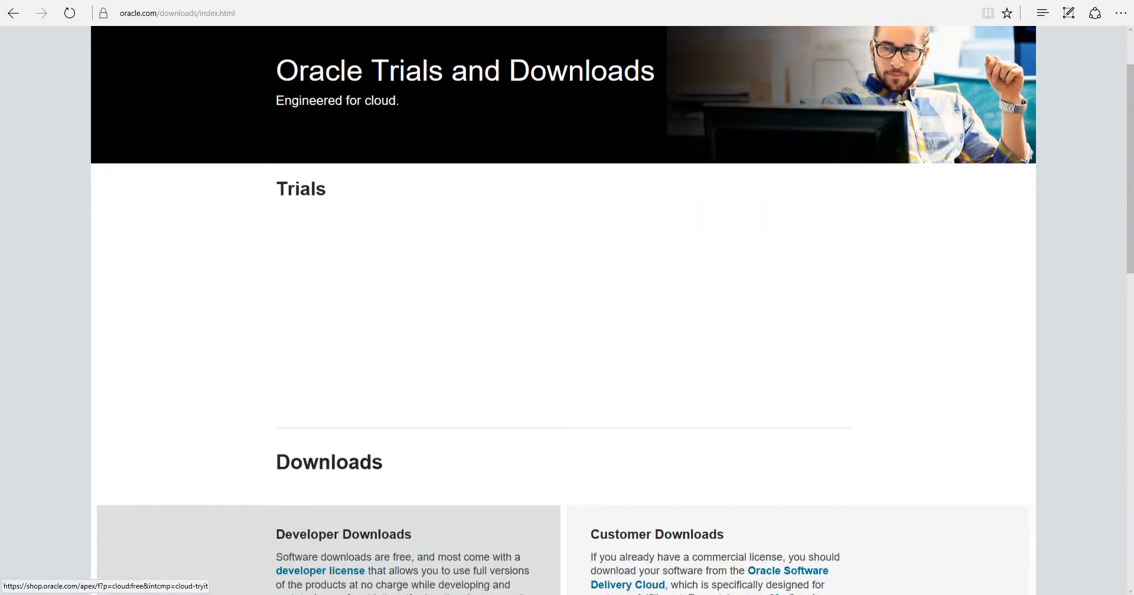
scroll(563, 402, down, 6)
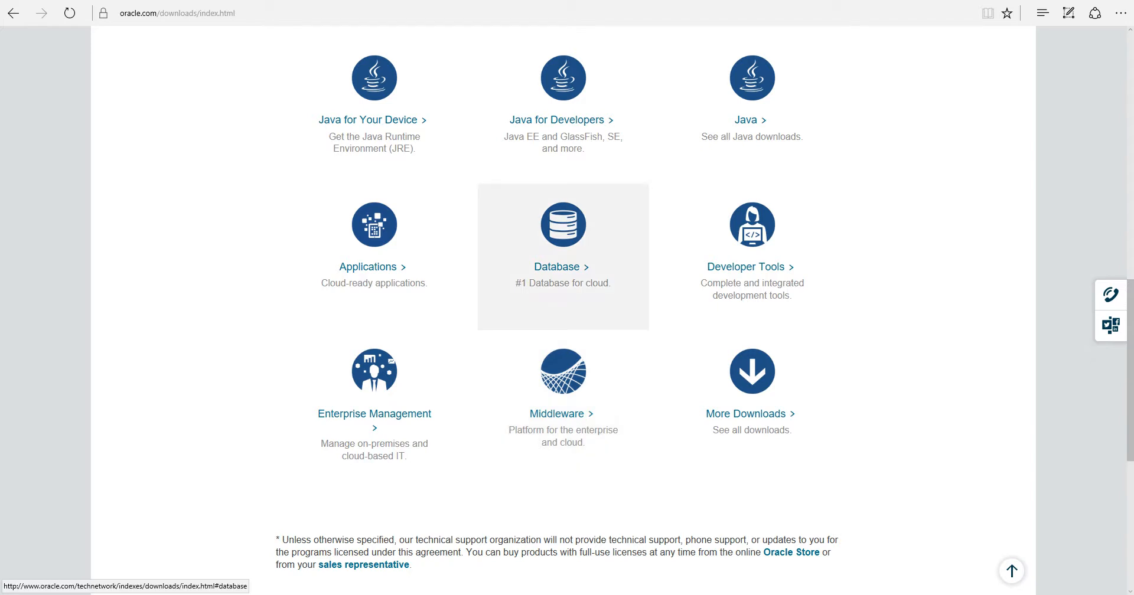
click(556, 267)
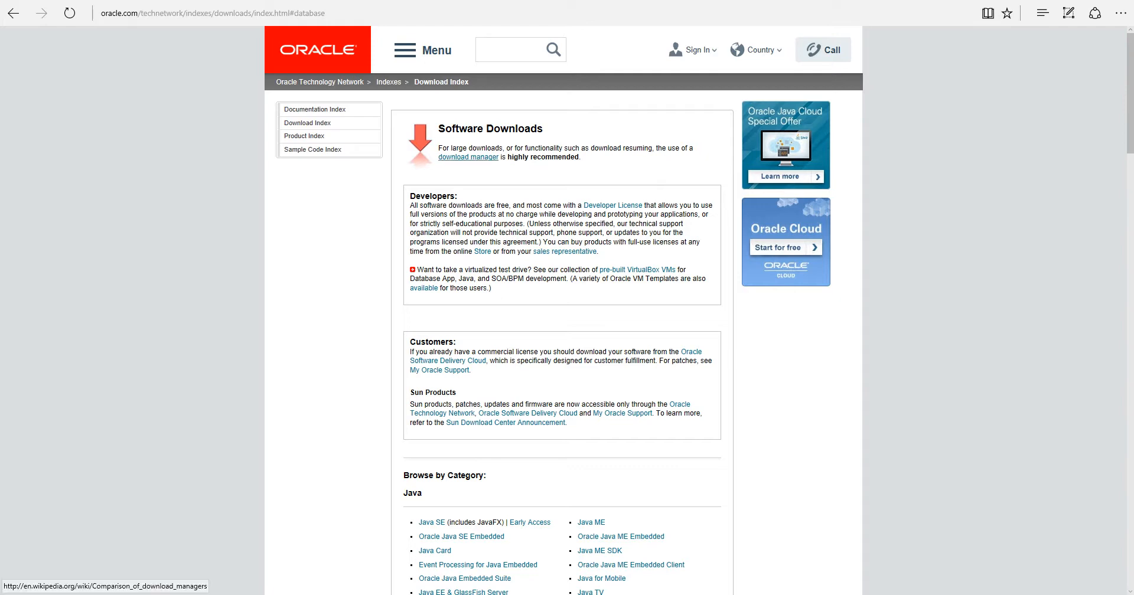
scroll(466, 157, down, 4)
scroll(467, 281, down, 3)
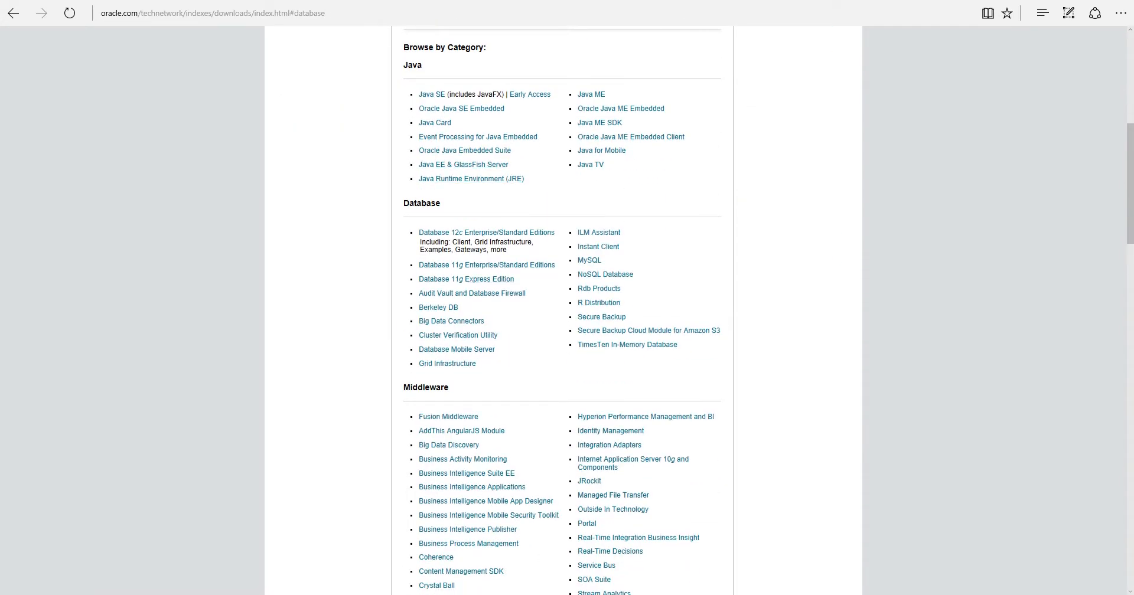
drag(403, 203, 442, 203)
click(452, 204)
drag(403, 66, 421, 66)
click(490, 248)
drag(441, 204, 402, 204)
click(402, 205)
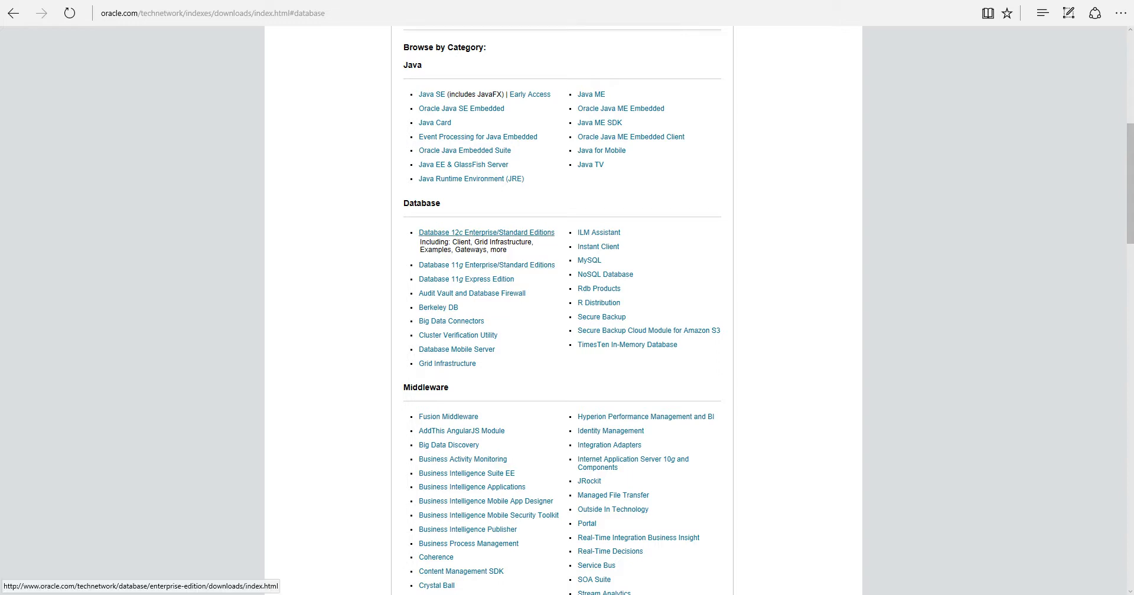
Open the Database 12c Enterprise/Standard Editions downloads and dismiss the license alert
click(487, 265)
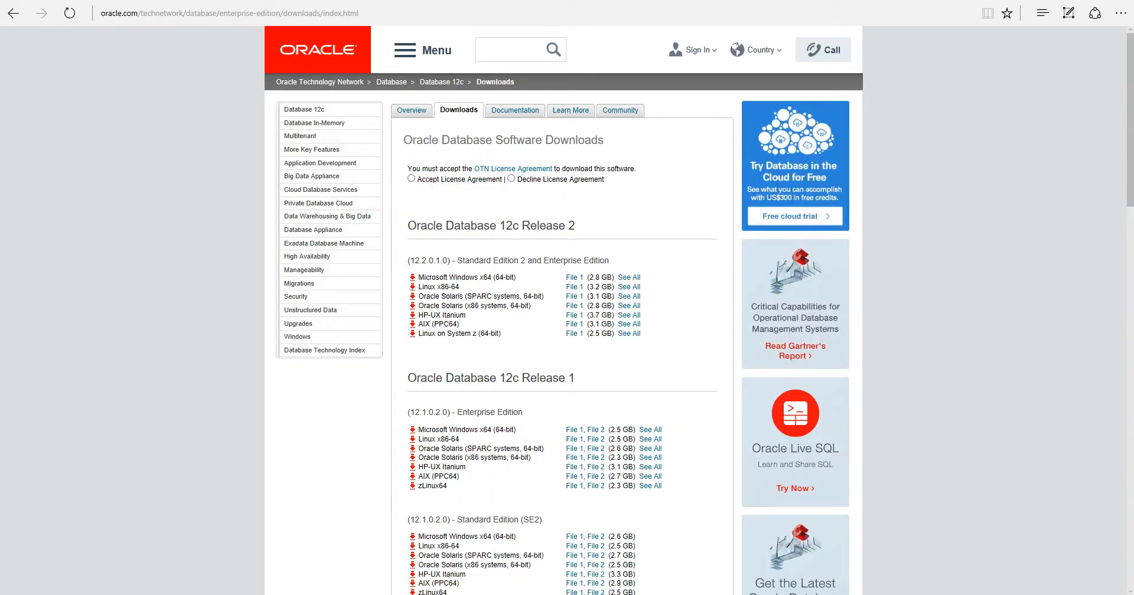
scroll(567, 310, down, 3)
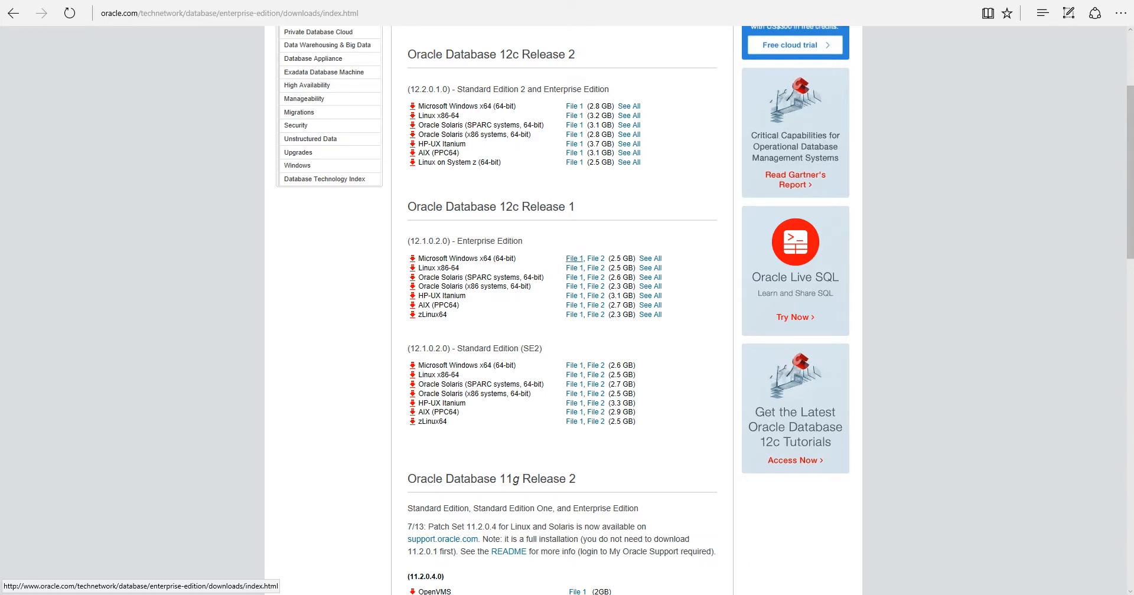
click(574, 259)
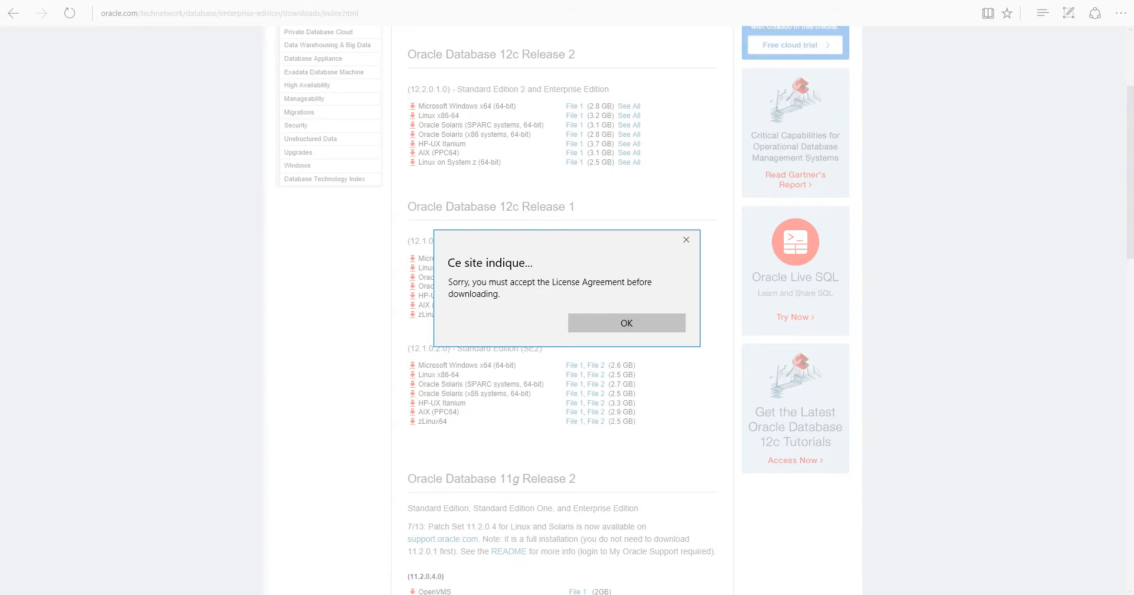
click(626, 323)
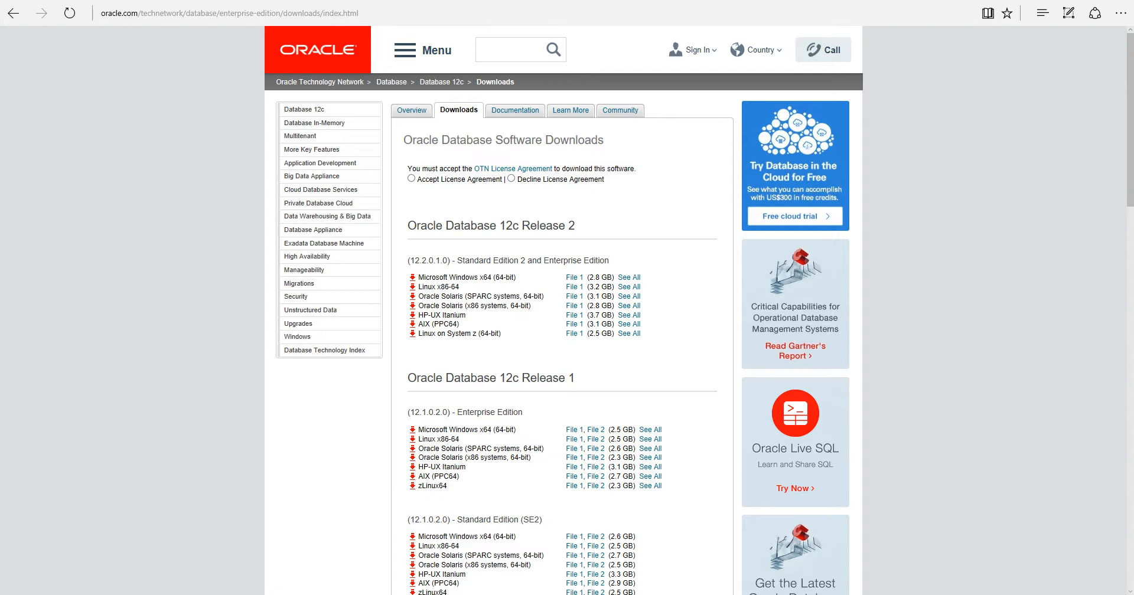
Accept the OTN License Agreement and request the SE2 Microsoft Windows x64 File 1
click(411, 178)
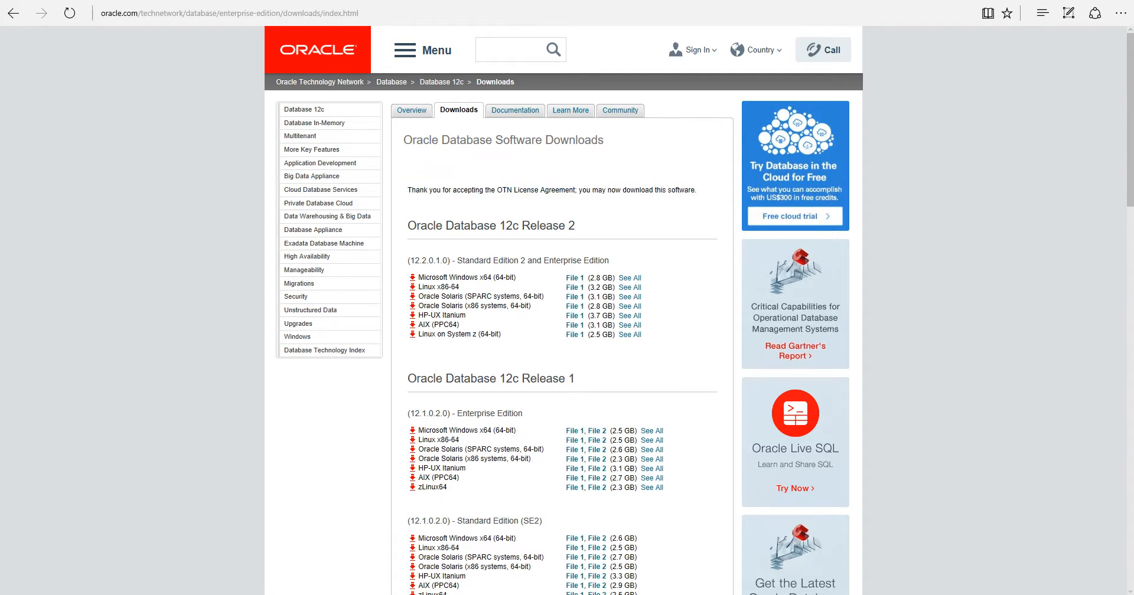
scroll(562, 310, down, 4)
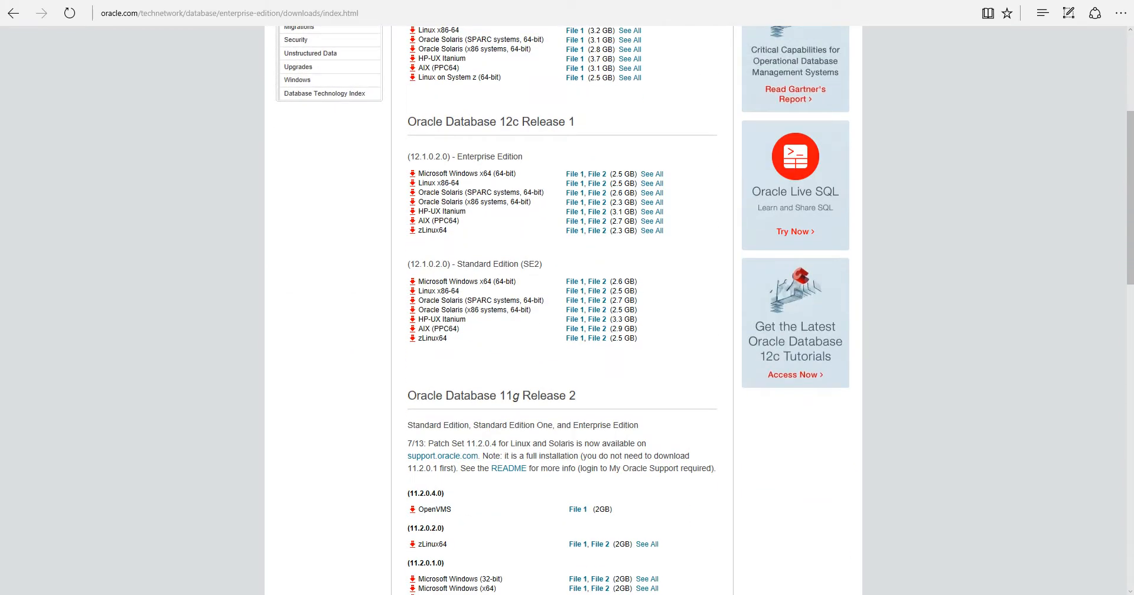
scroll(562, 309, up, 1)
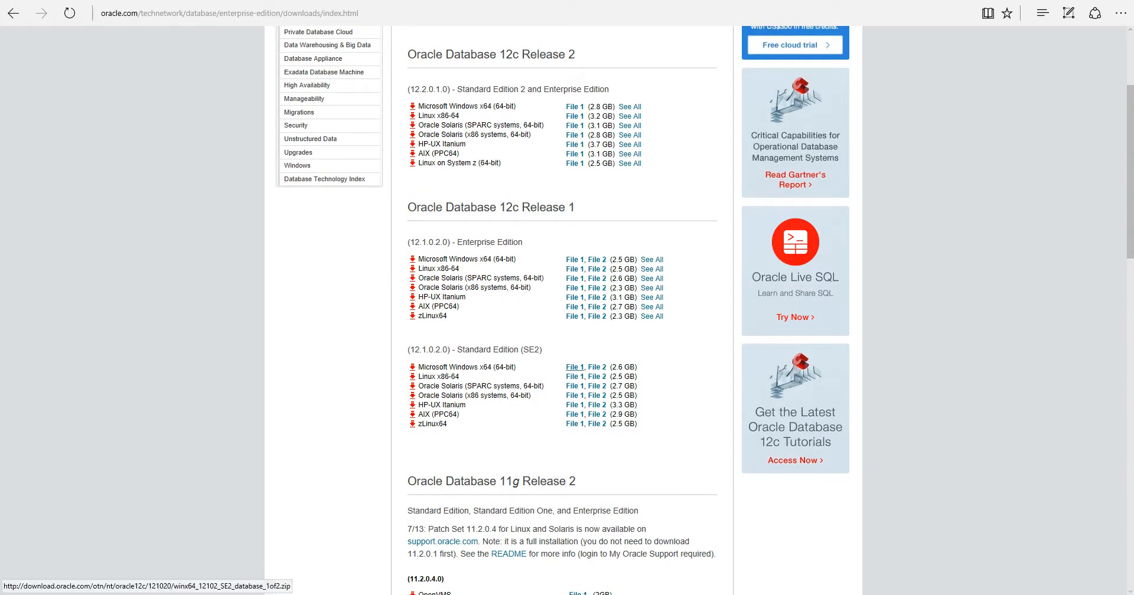
click(574, 367)
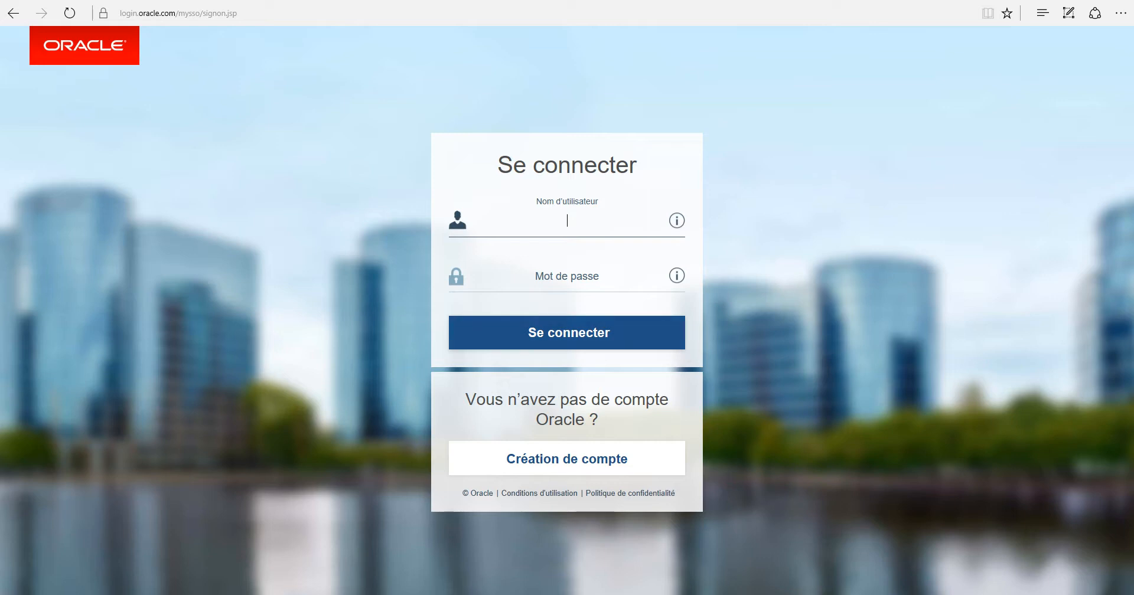
Go back from the Oracle sign-in page and reposition the File Explorer window
click(13, 13)
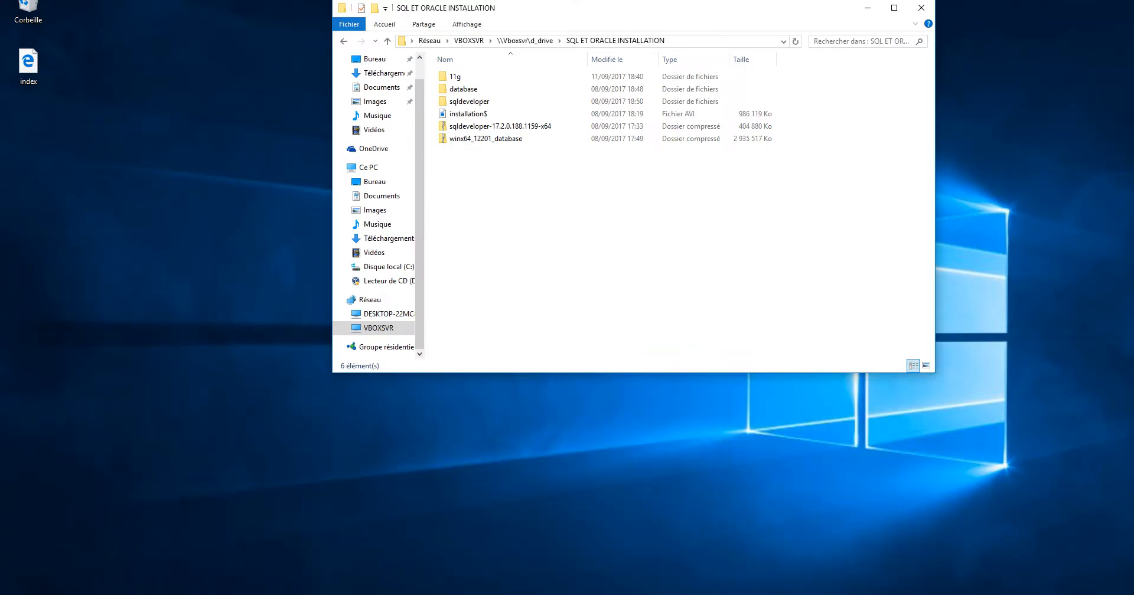
drag(493, 8, 403, 33)
drag(449, 189, 397, 153)
click(425, 204)
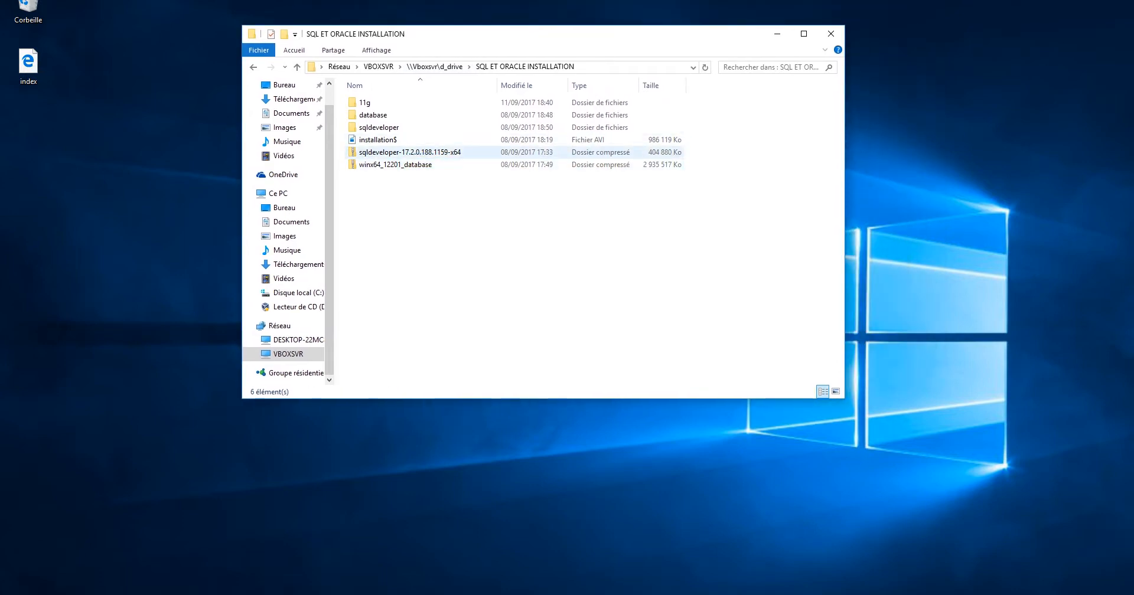
Open the 11g folder and select the win64_11gR2_database_1of2 zip archive
click(410, 152)
click(404, 164)
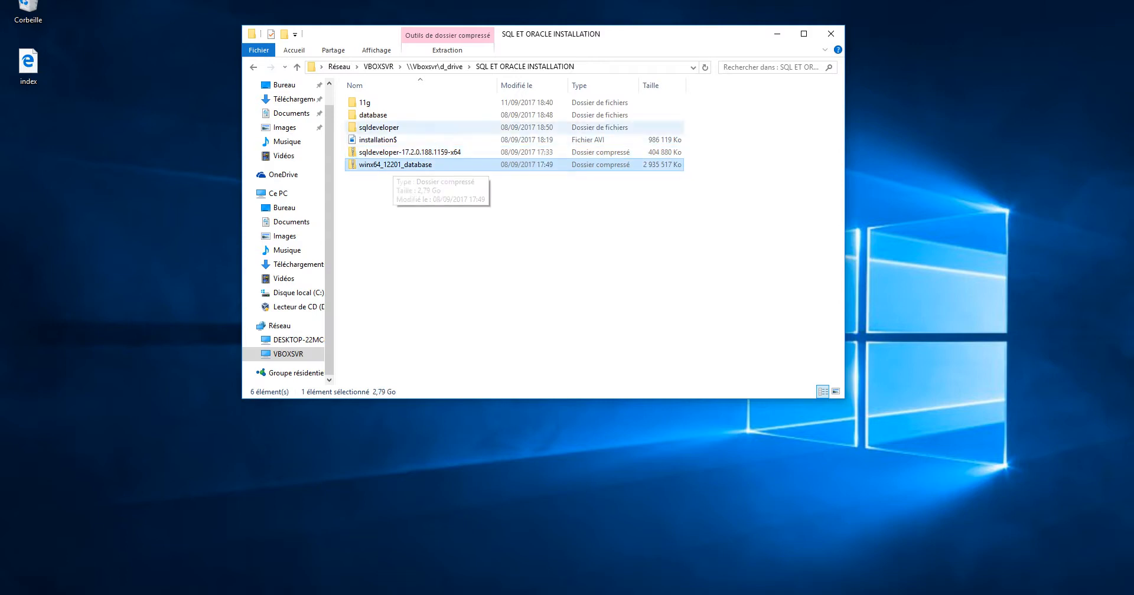
double_click(365, 102)
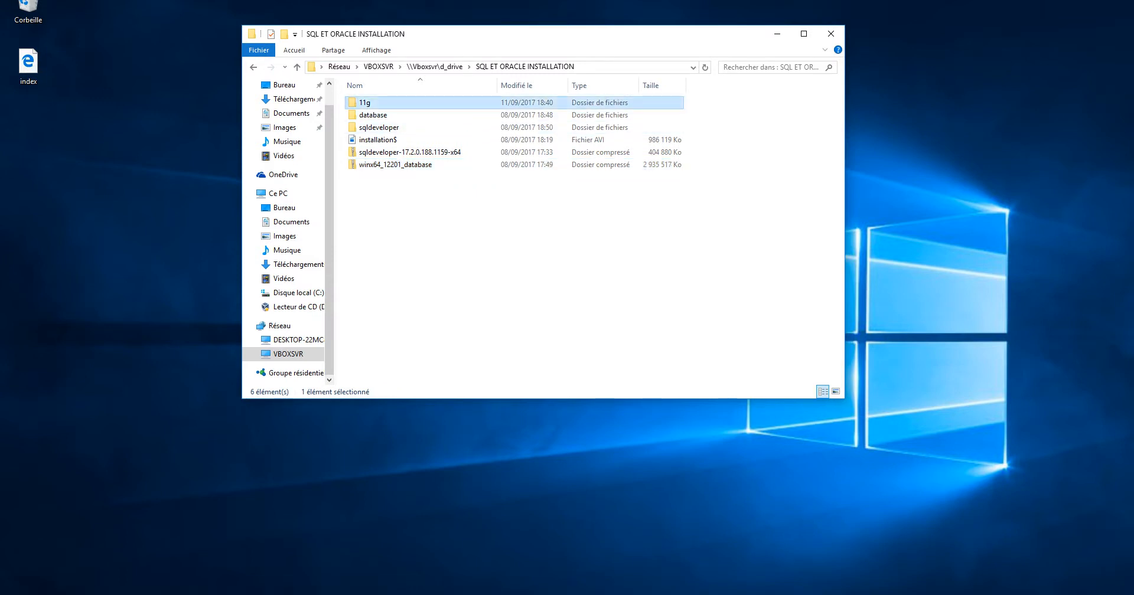
drag(464, 163, 369, 110)
click(407, 159)
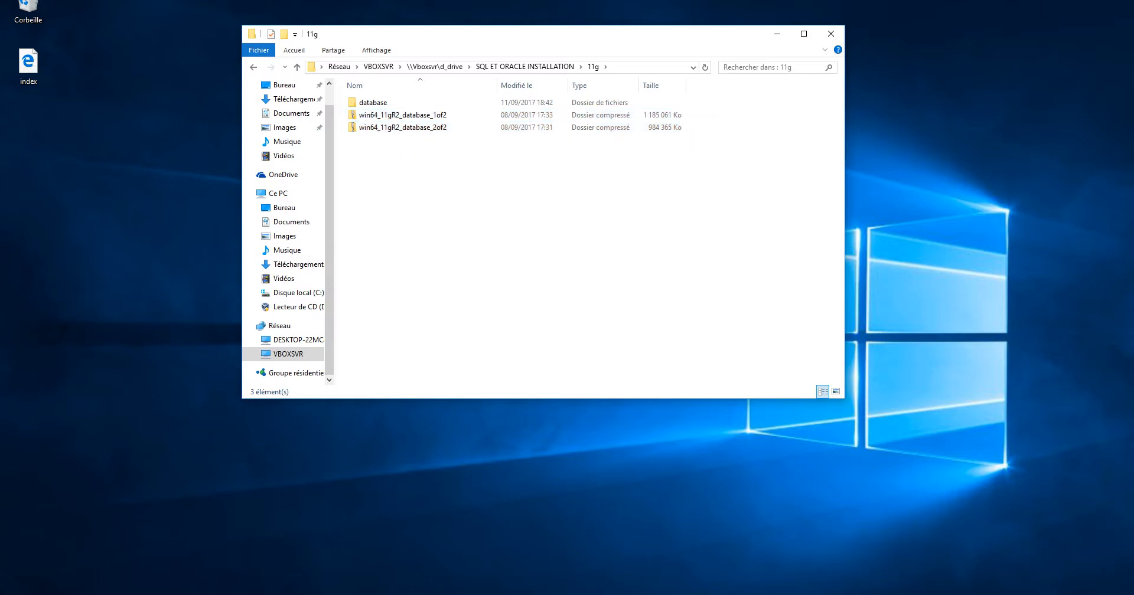
drag(406, 145, 367, 114)
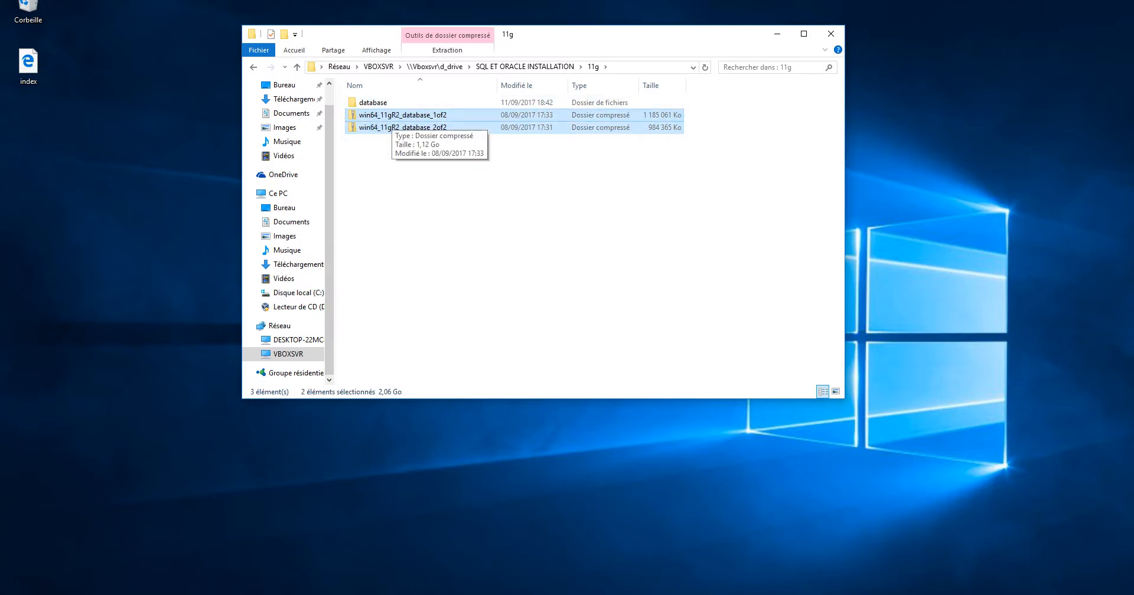
click(393, 115)
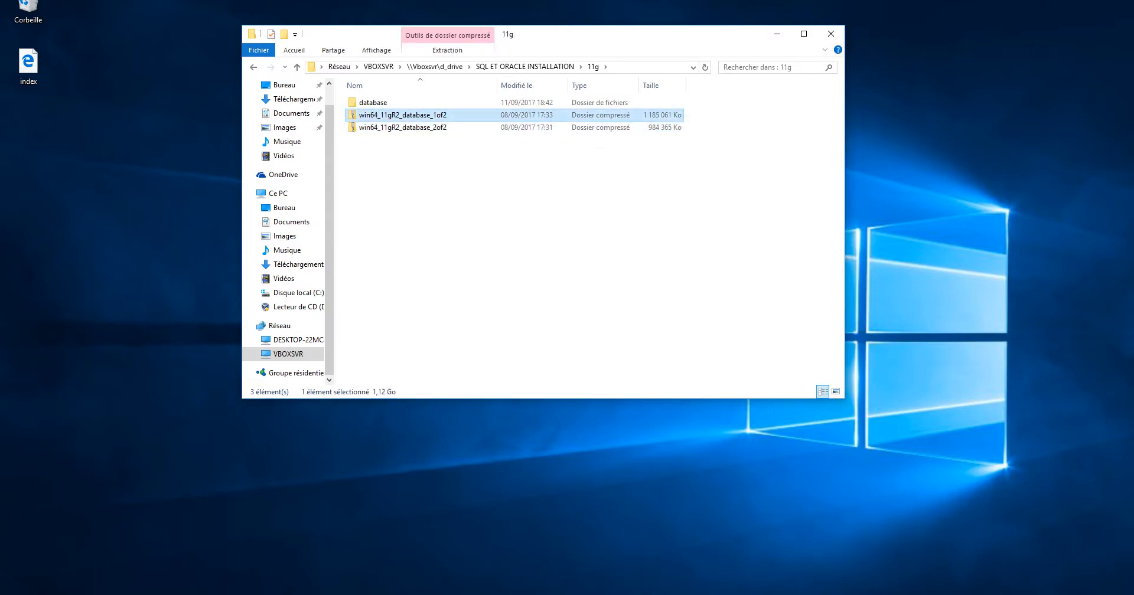
Peek into the extracted database\stage\Components folder, then return to 11g
right_click(392, 115)
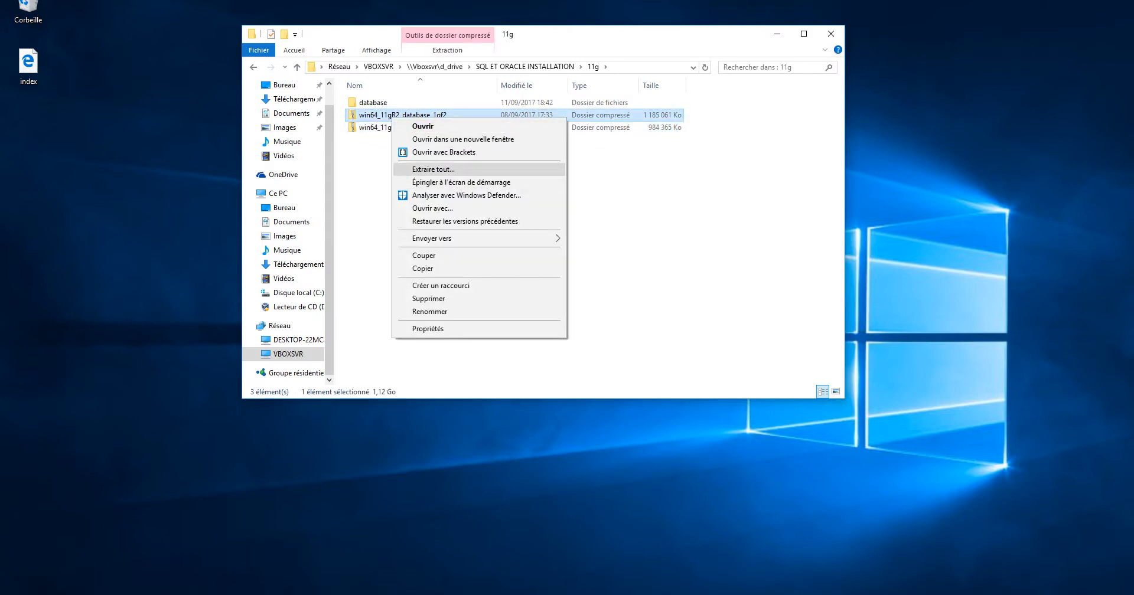
click(424, 127)
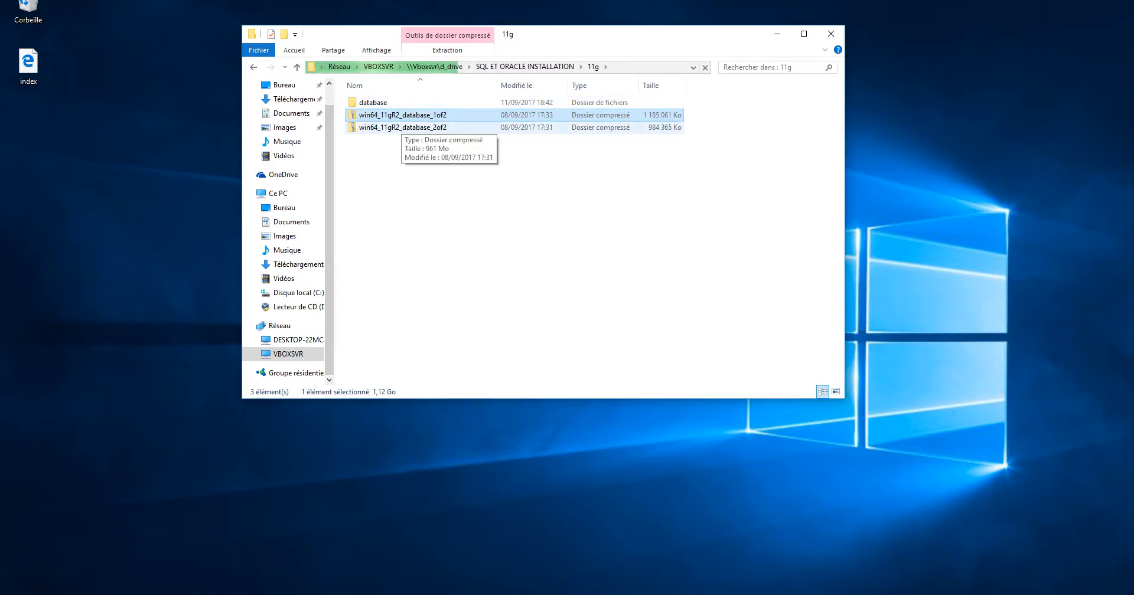
double_click(373, 102)
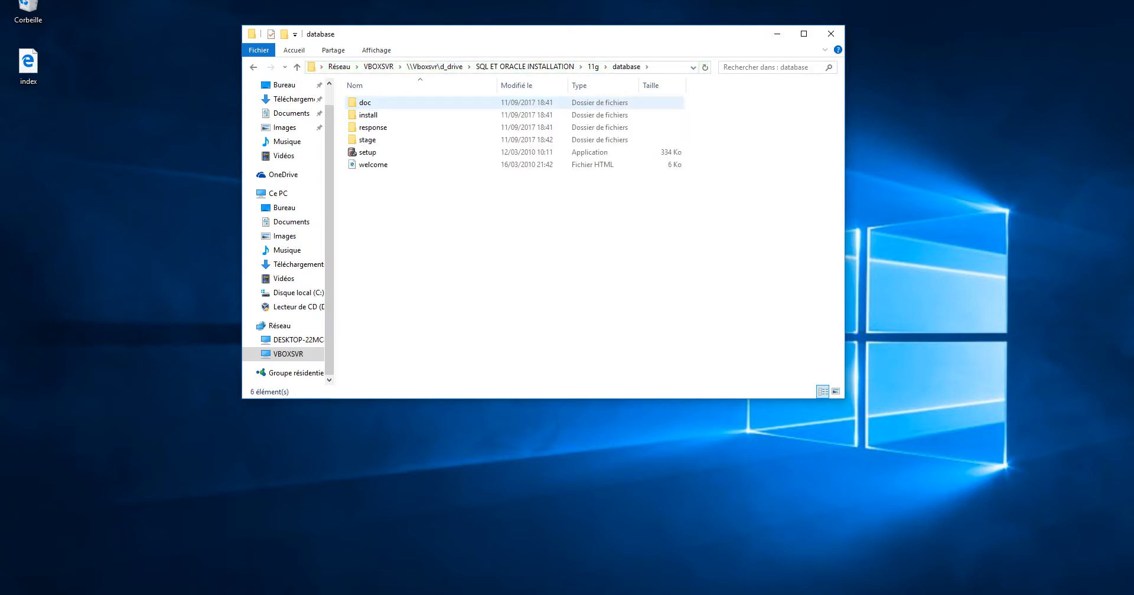
double_click(378, 140)
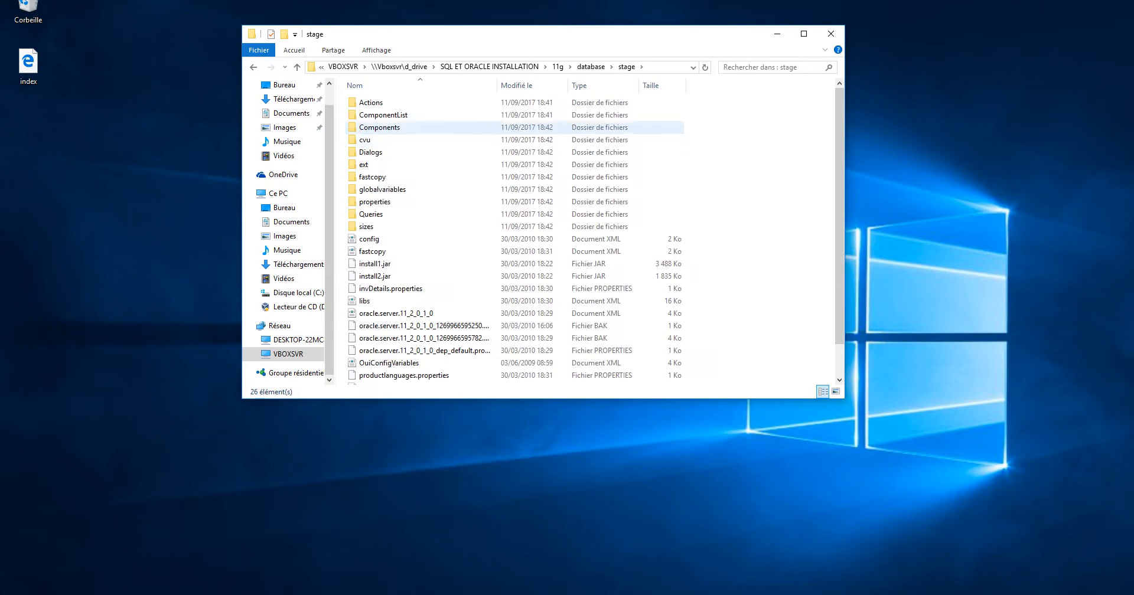
double_click(378, 127)
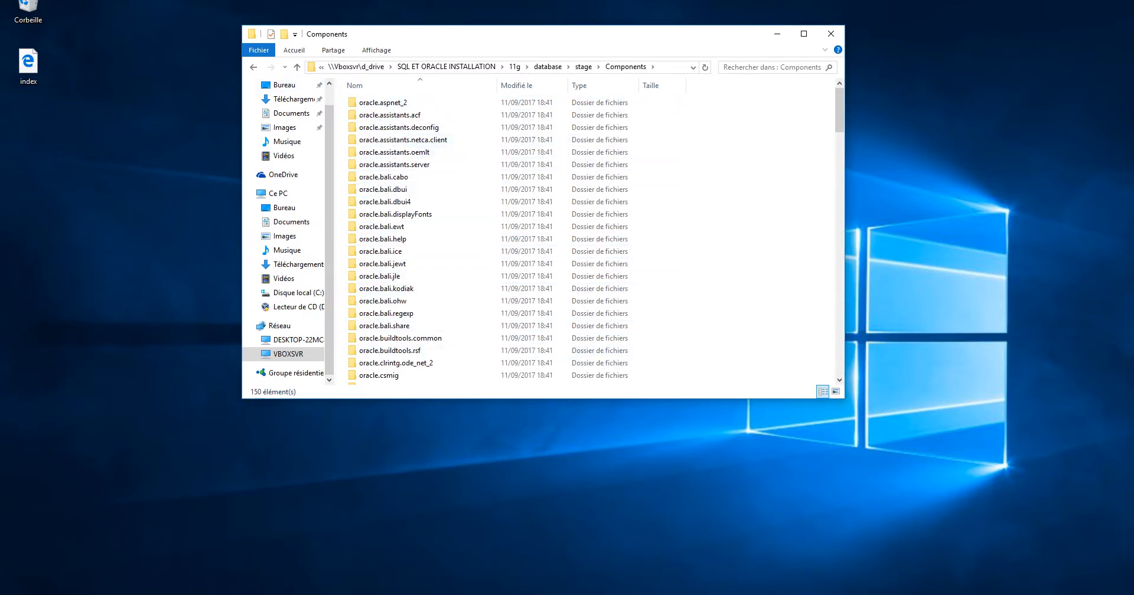
click(297, 67)
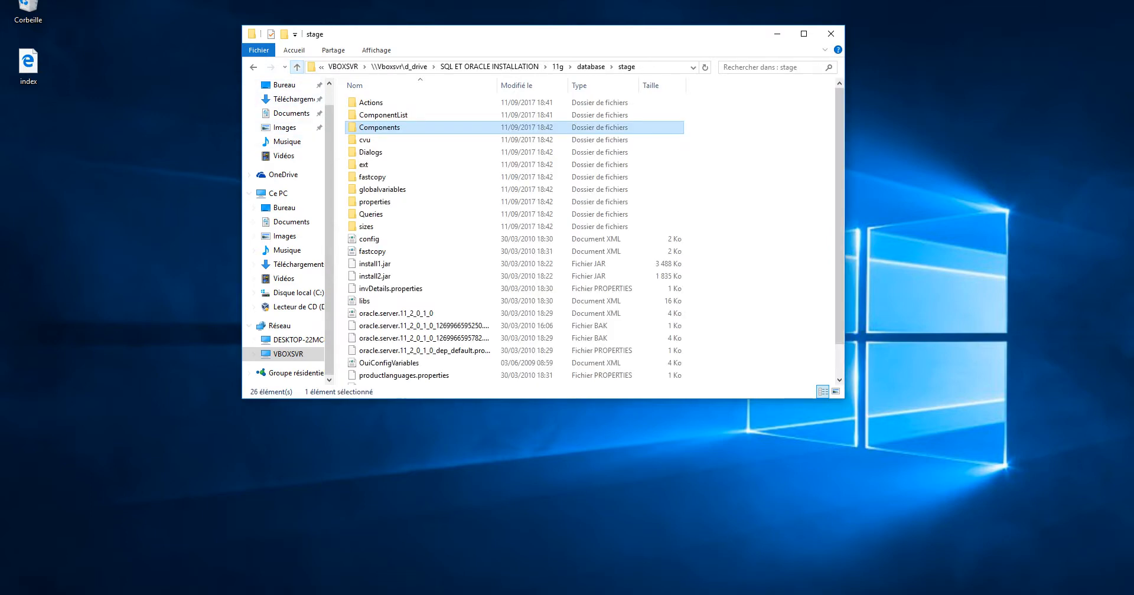
click(297, 67)
click(297, 67)
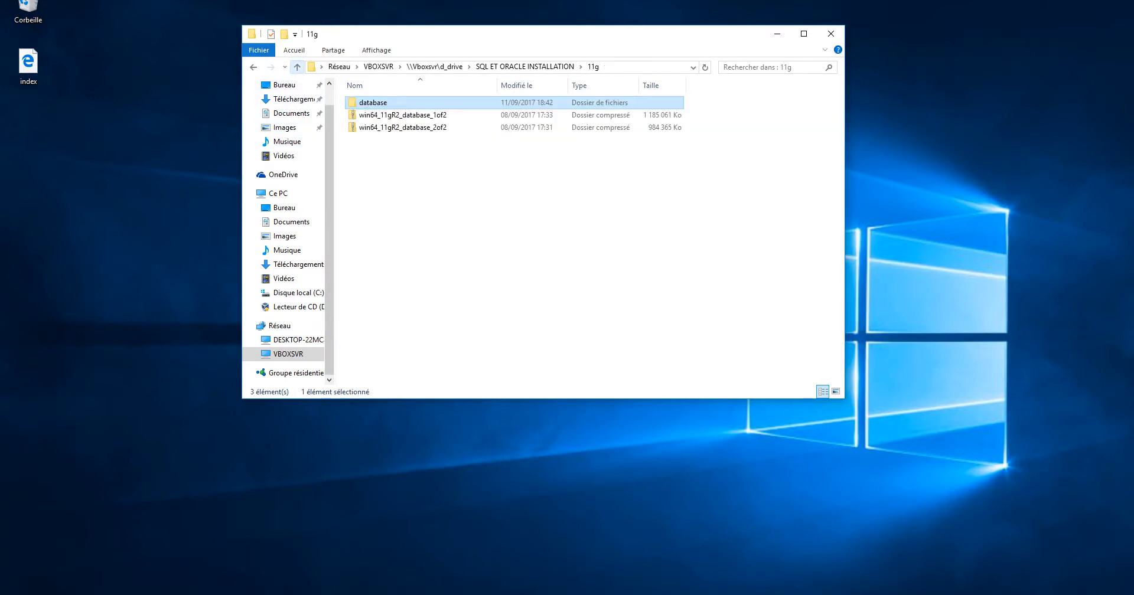
Open the win64_11gR2_database_1of2 archive in a new window placed on the right
click(403, 128)
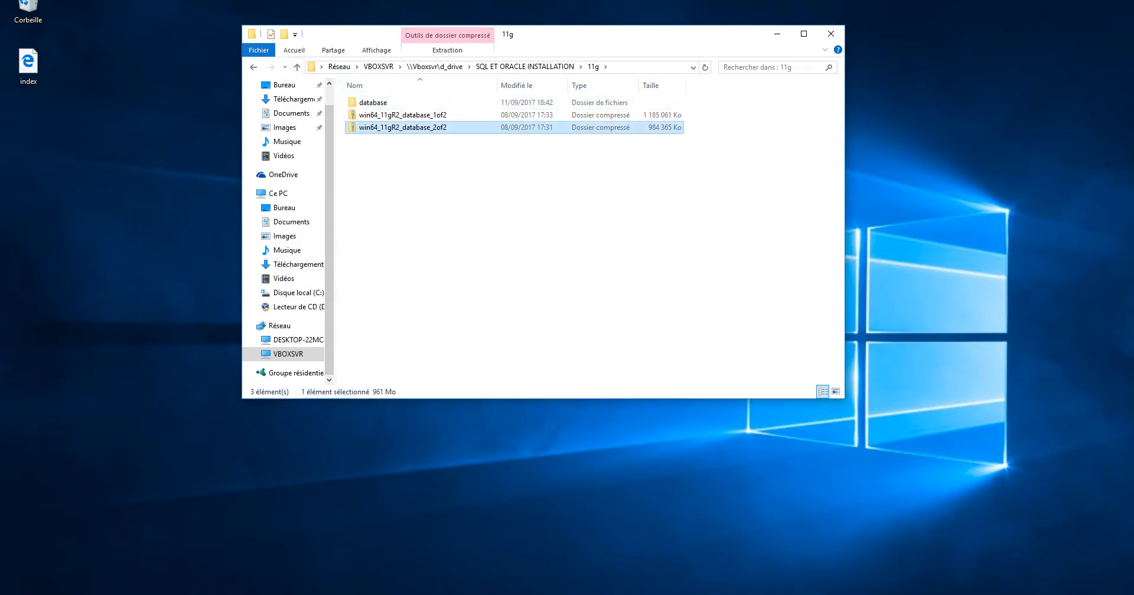
click(455, 198)
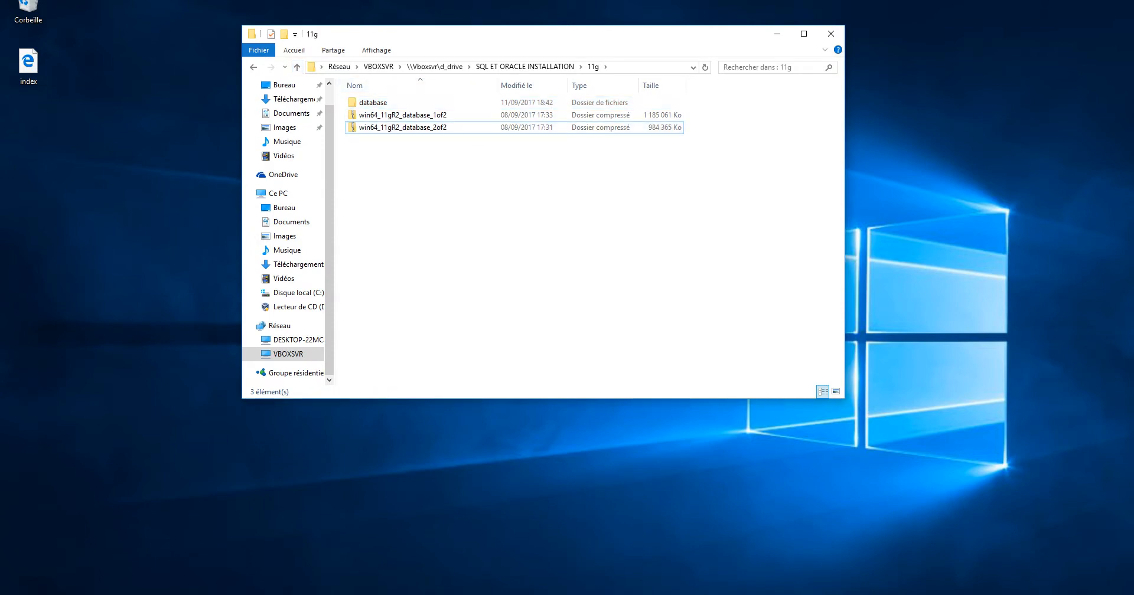
click(413, 115)
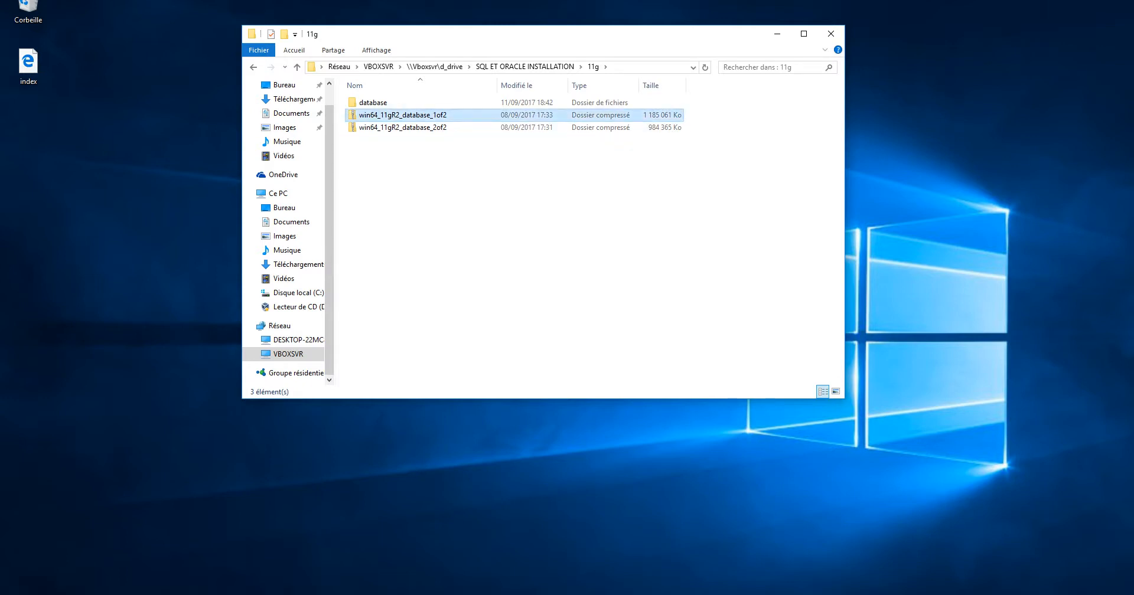
right_click(417, 115)
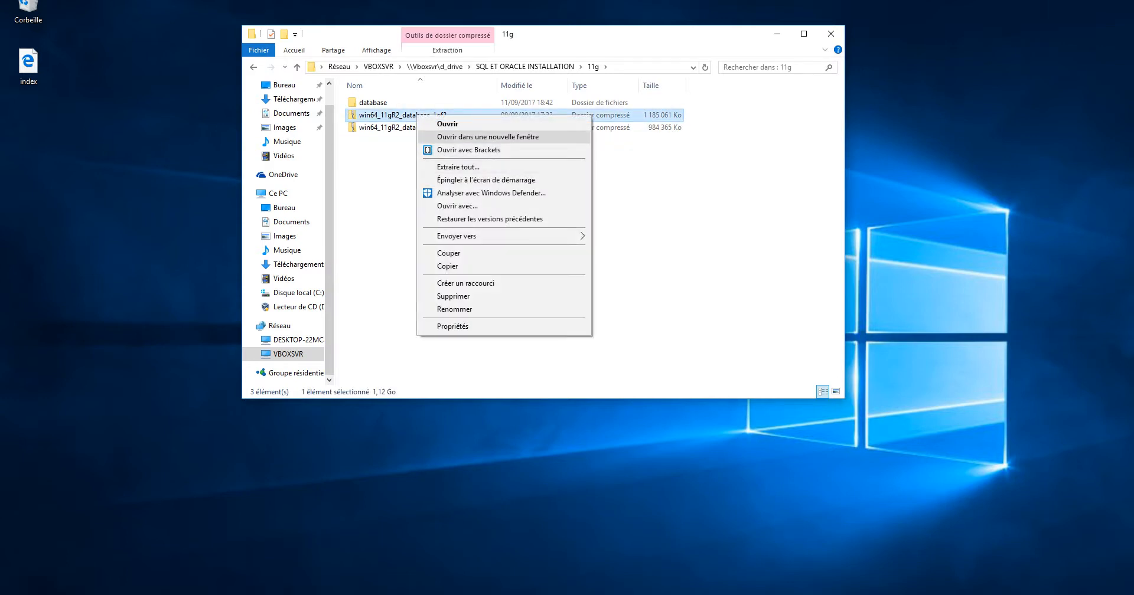
click(487, 136)
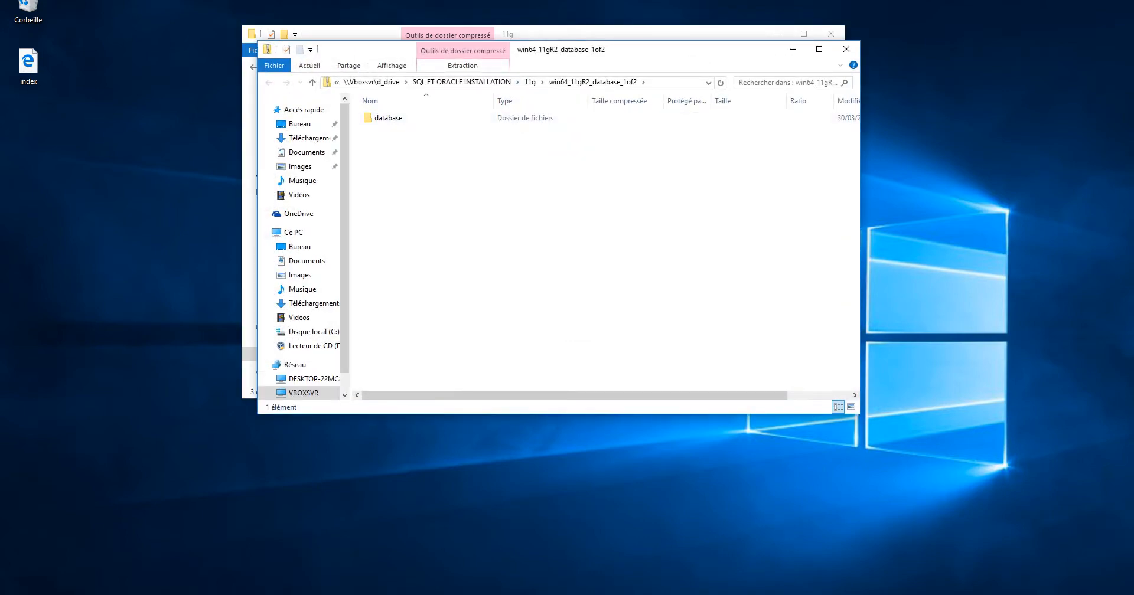
drag(538, 50, 885, 33)
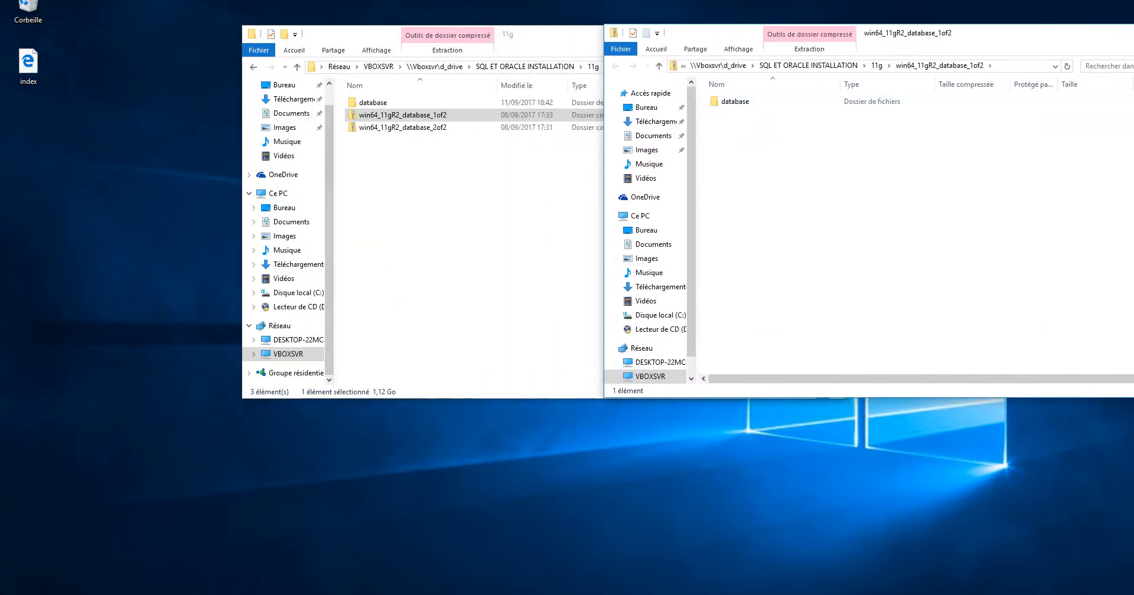
Open the 2of2 archive in its own window on the left
click(402, 127)
right_click(372, 127)
click(425, 150)
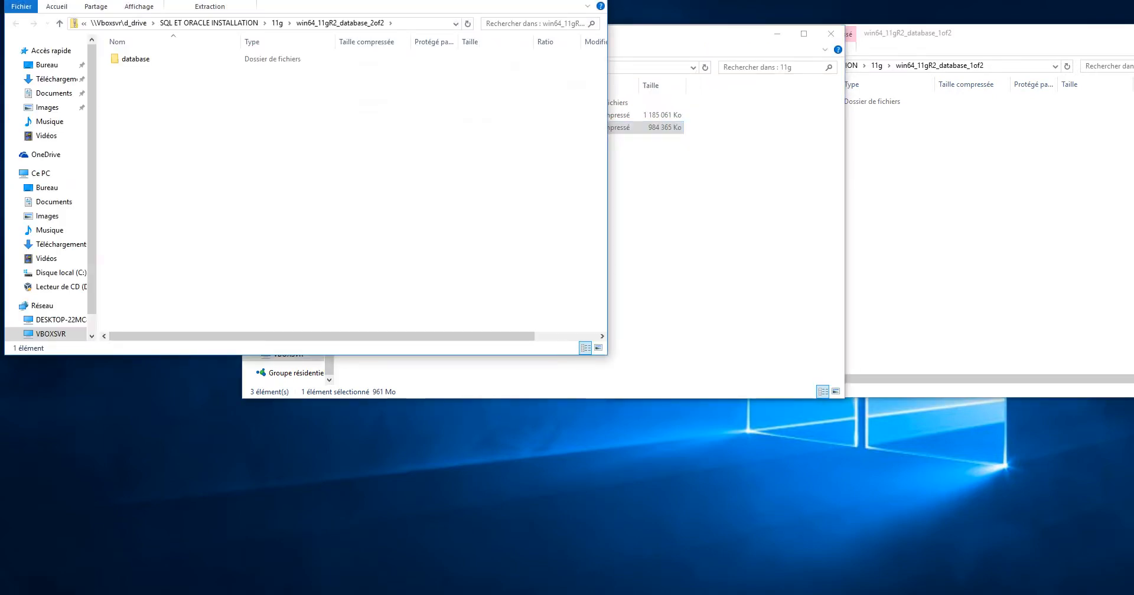
drag(373, 0, 344, 142)
Copy the 1of2 archive's database folder onto the Desktop
click(883, 36)
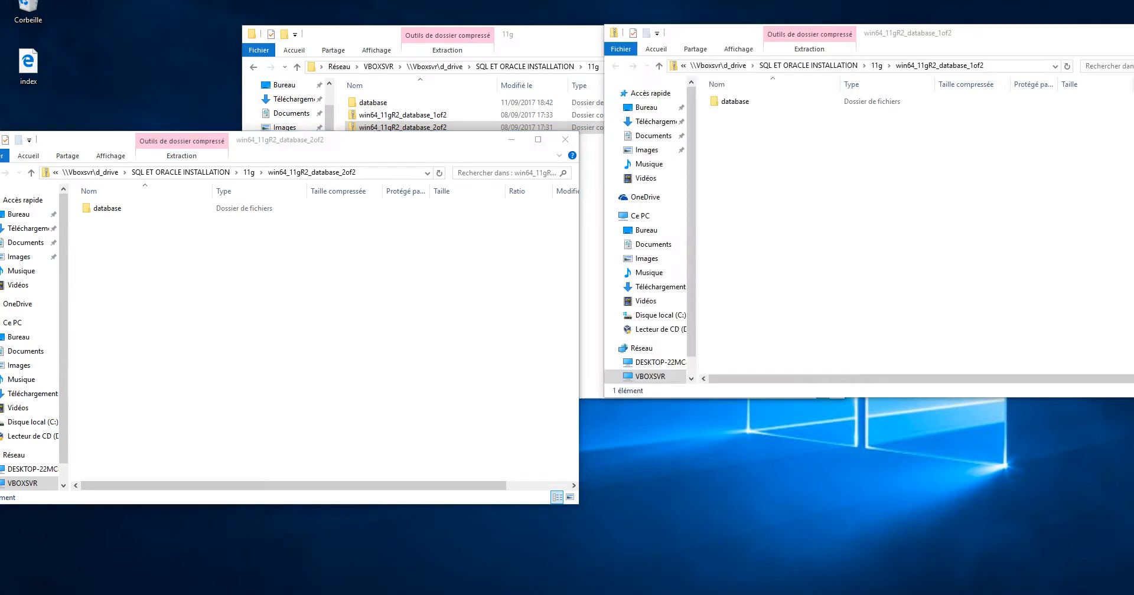
drag(883, 36, 879, 130)
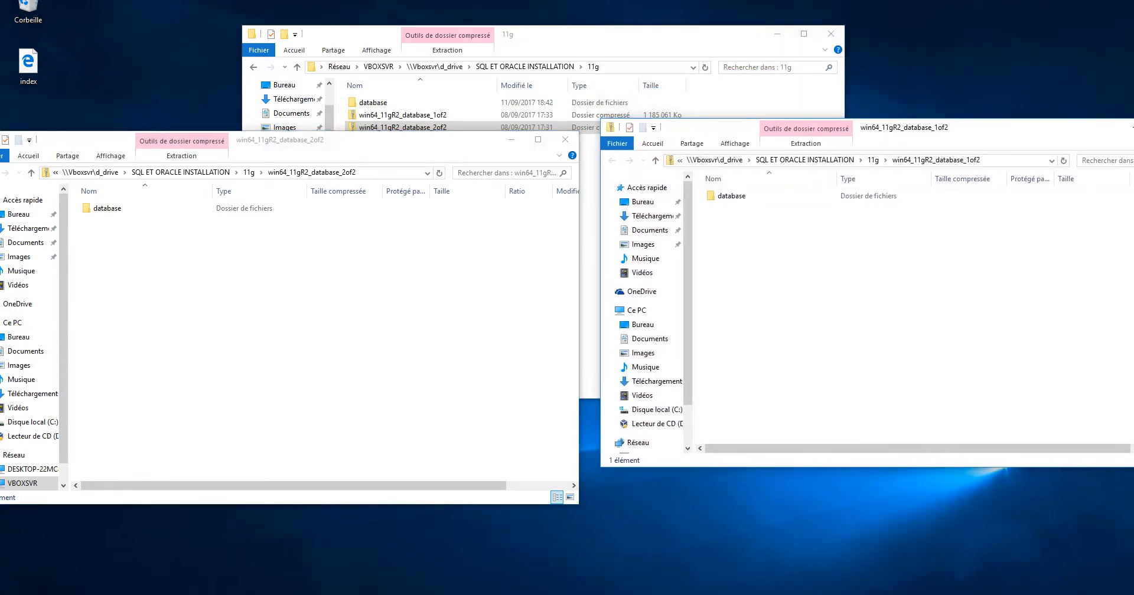
drag(730, 195, 152, 73)
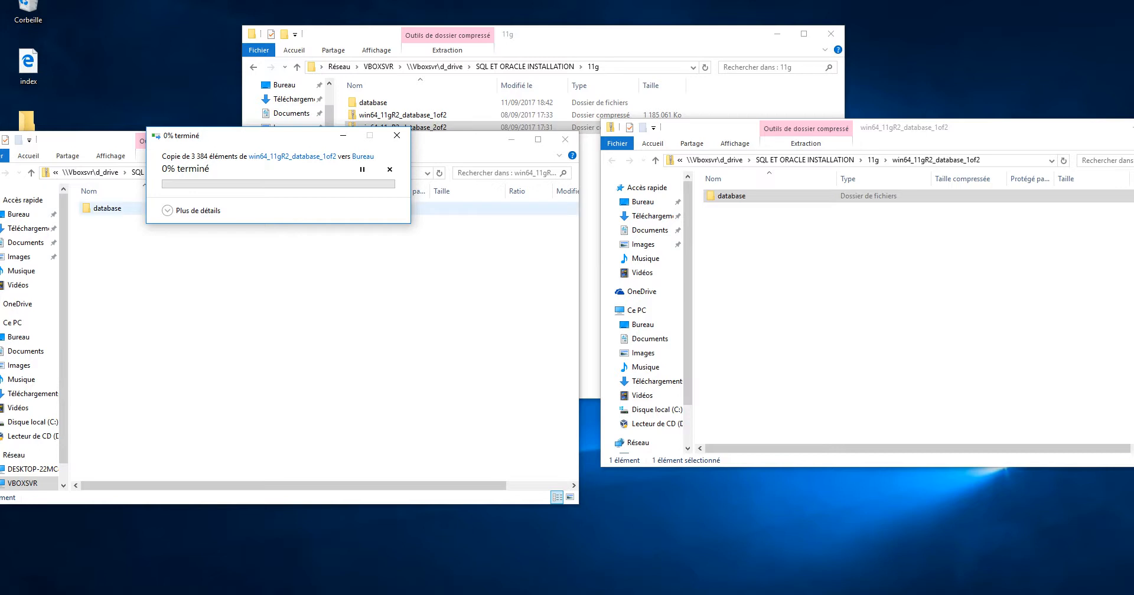
Open the database and stage folders in both the 2of2 and 1of2 archive windows
click(108, 208)
drag(108, 209, 92, 234)
drag(84, 141, 108, 213)
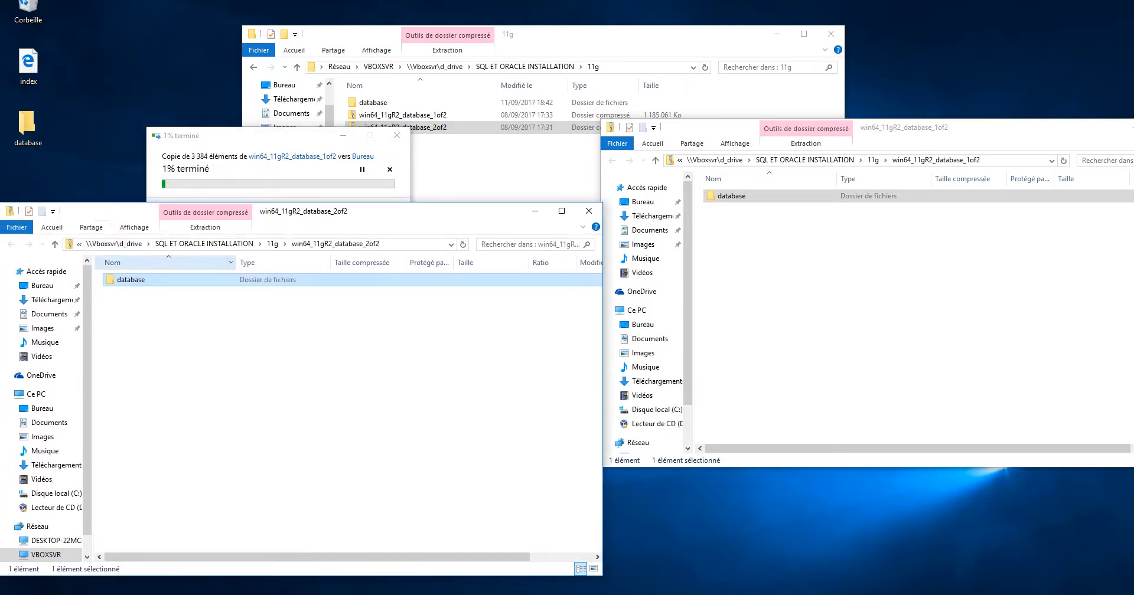
key(Return)
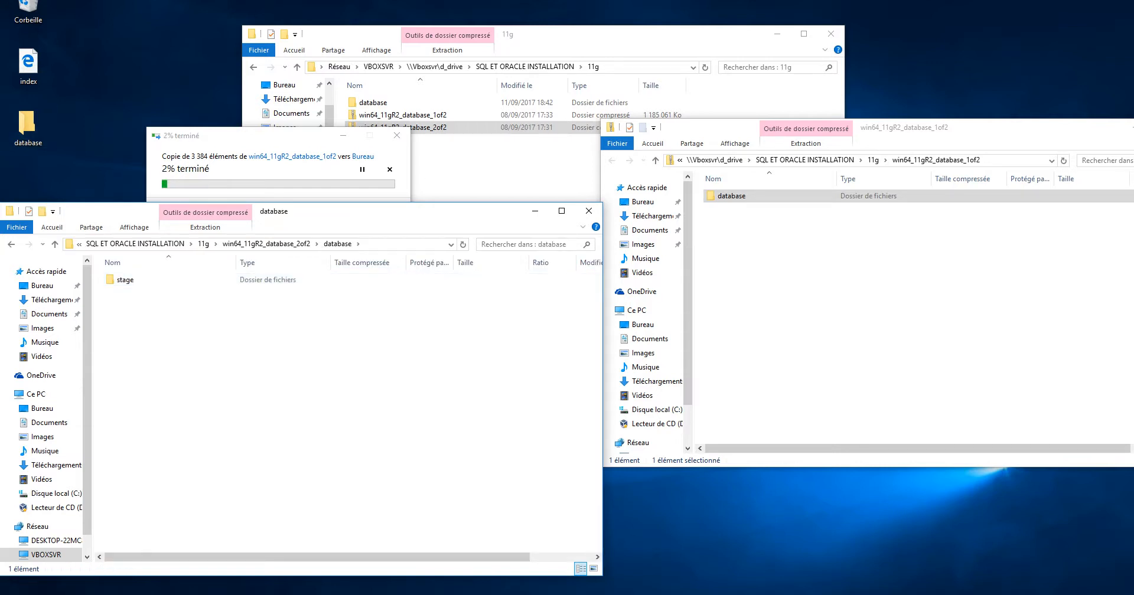
double_click(732, 196)
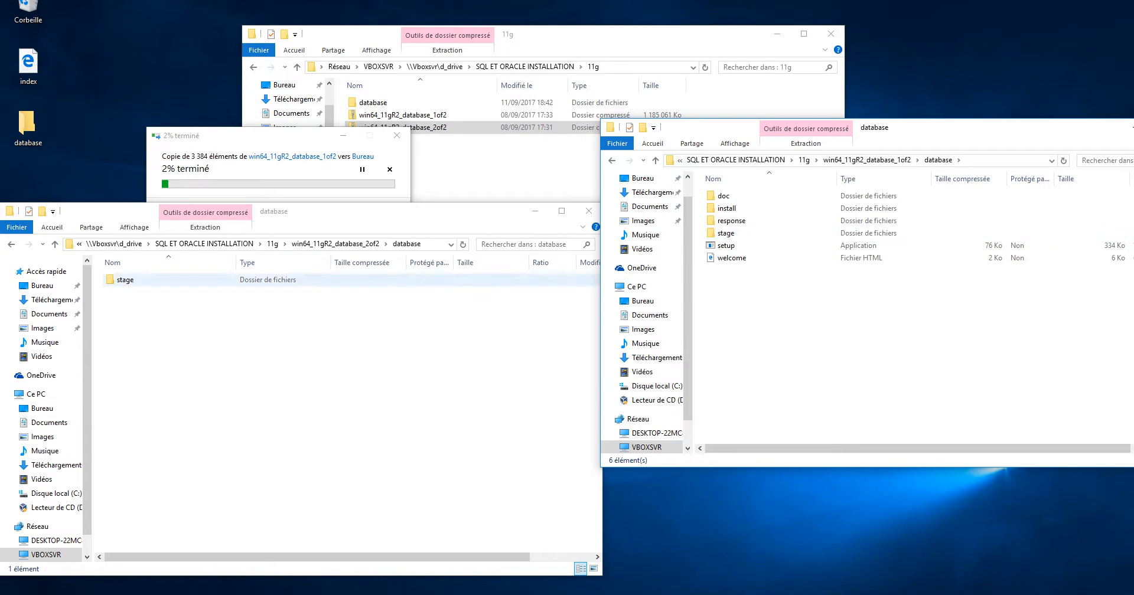
click(125, 280)
double_click(125, 280)
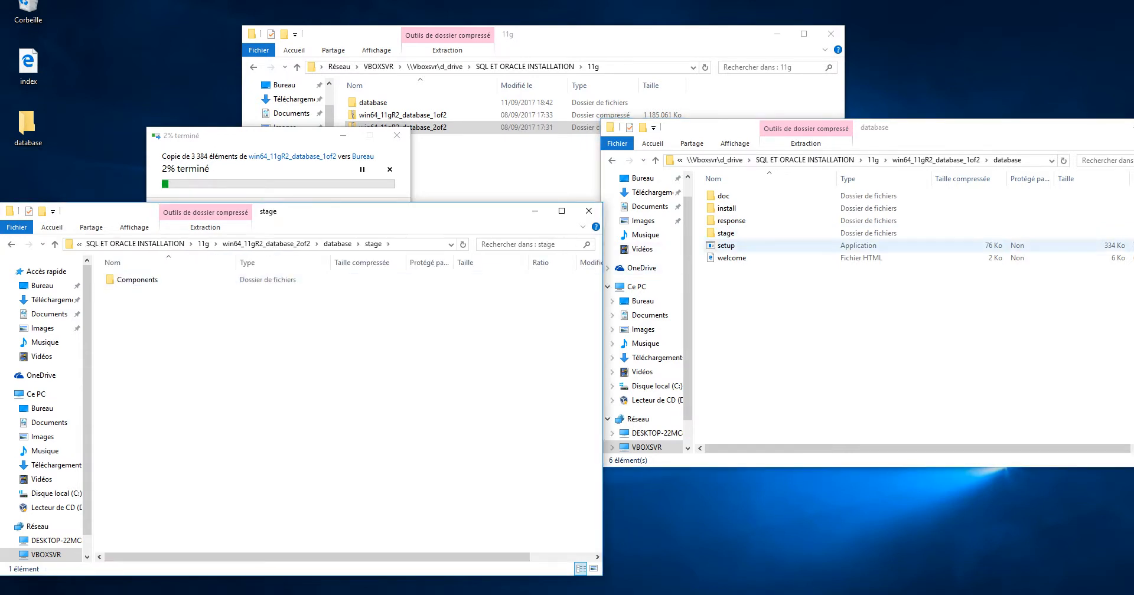
click(726, 233)
double_click(725, 233)
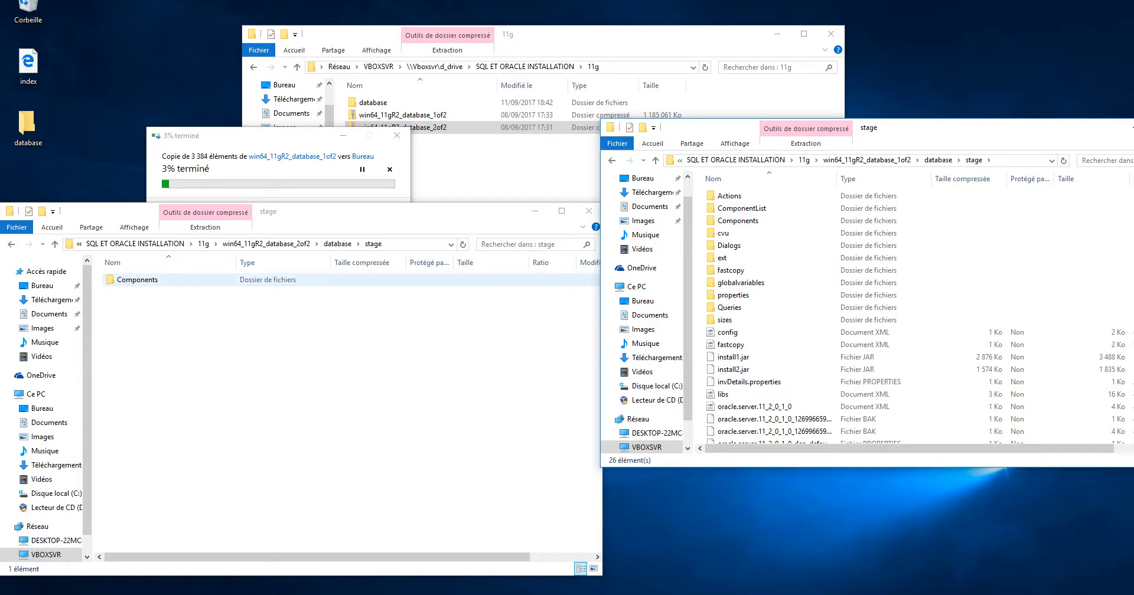
Open the Components folder in both archive windows
click(137, 280)
key(Return)
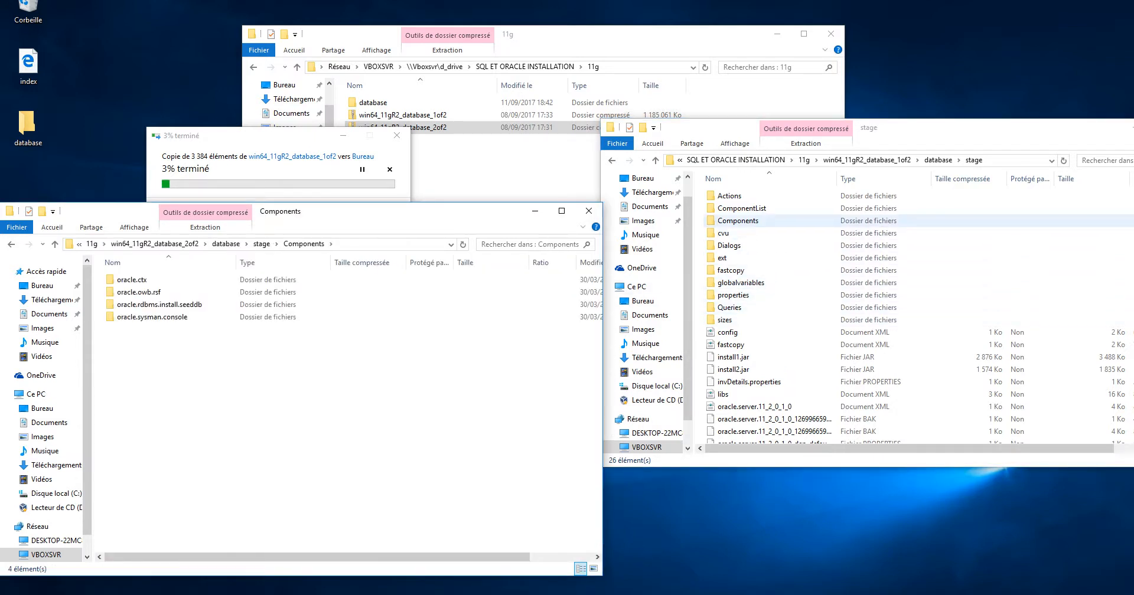
click(738, 221)
key(Return)
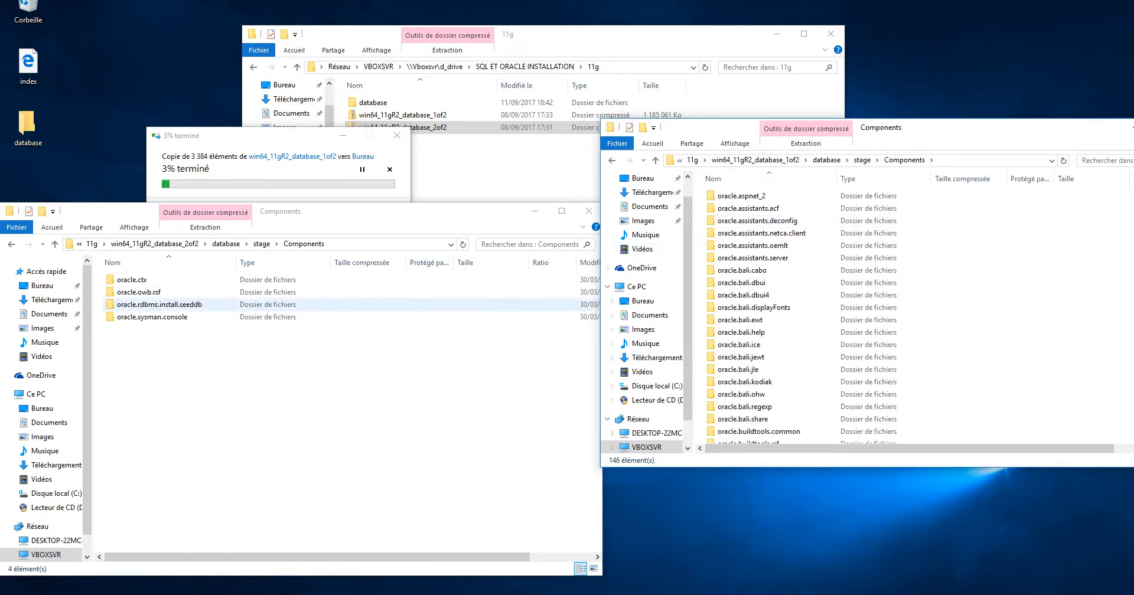
Select 2of2's four oracle folders and 78 in 1of2, then cancel the desktop copy
drag(317, 359, 116, 274)
drag(202, 354, 114, 279)
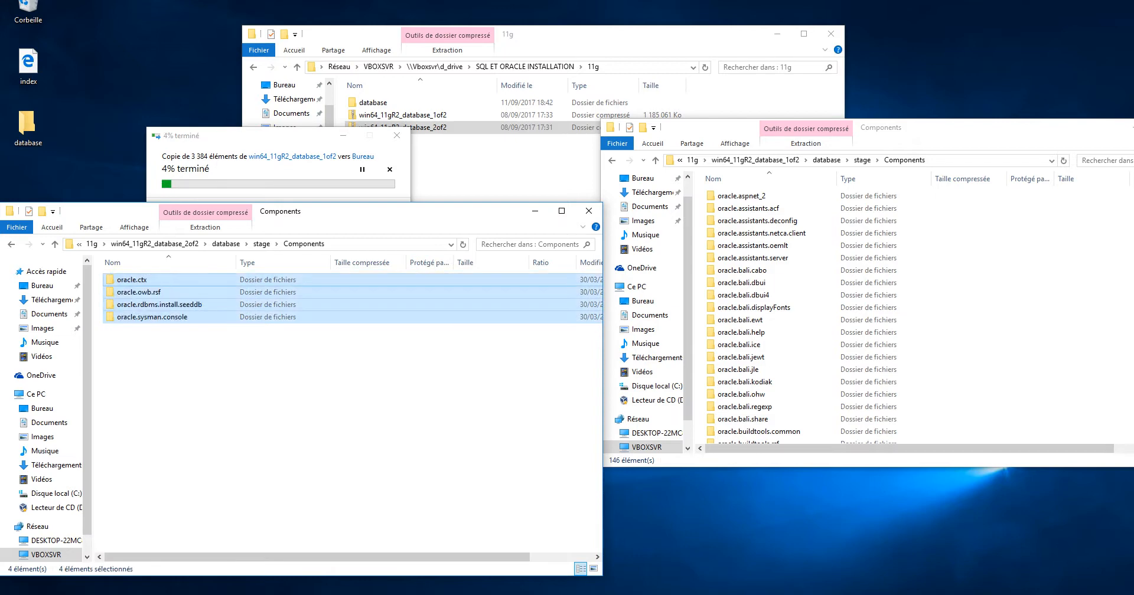
drag(747, 295, 1115, 388)
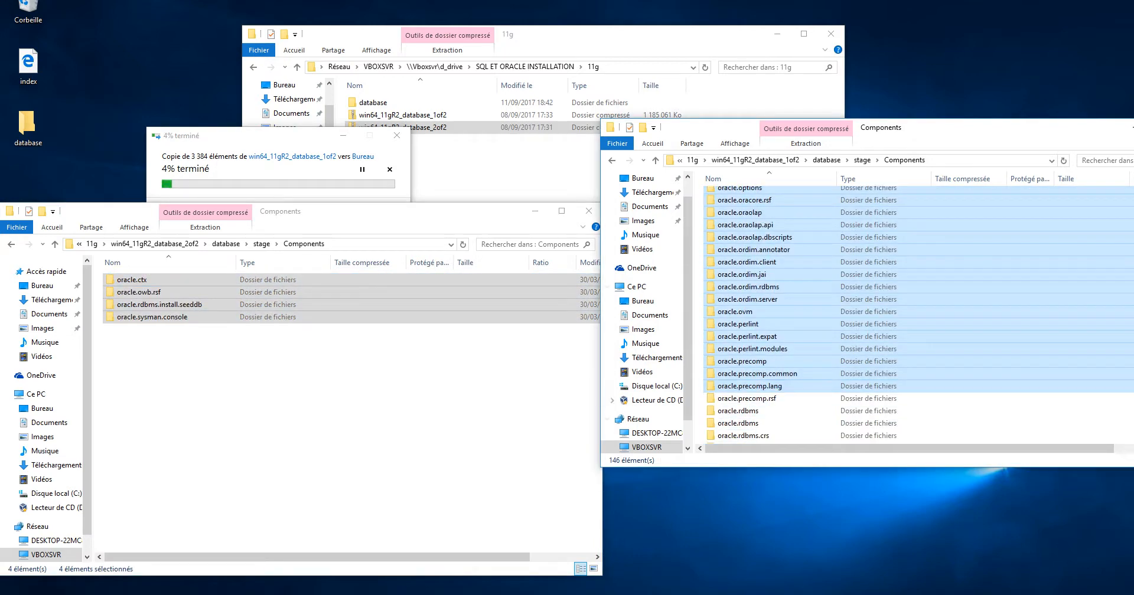
click(316, 378)
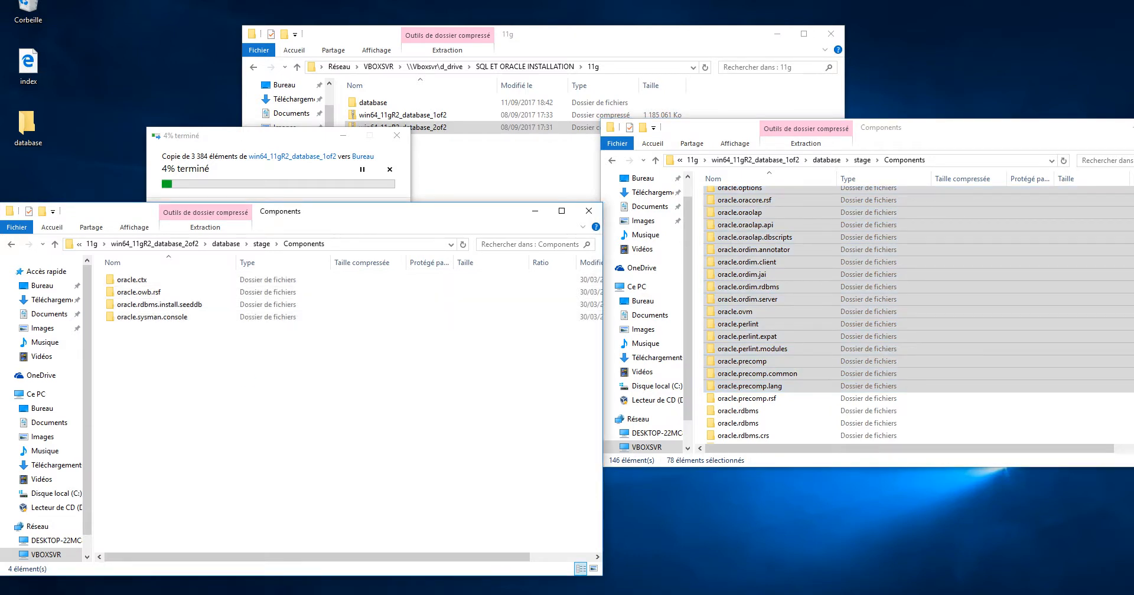
drag(255, 384, 112, 272)
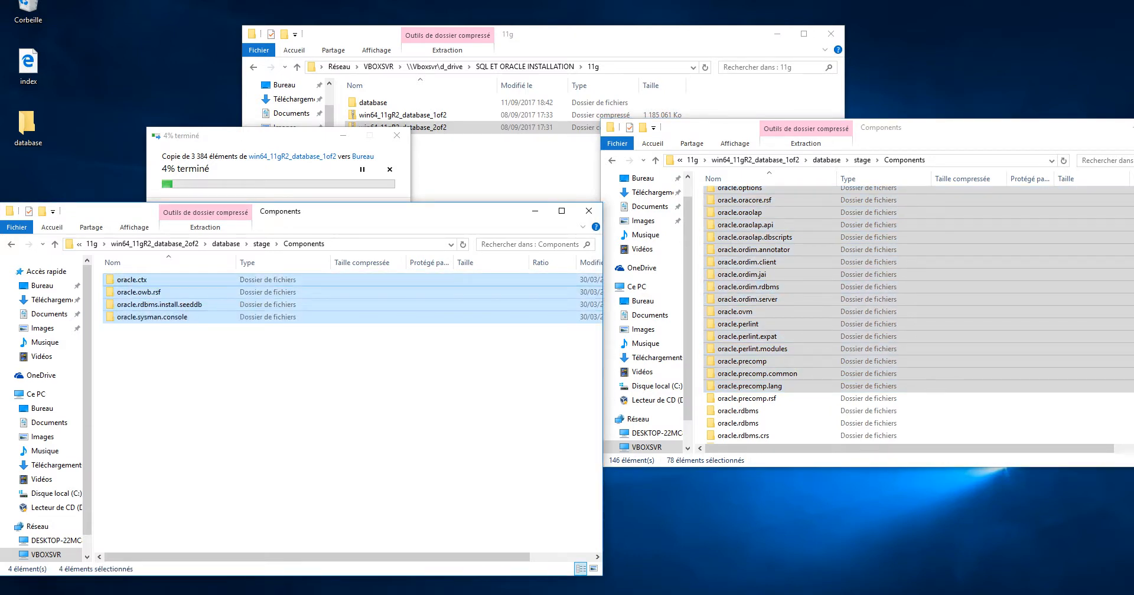
click(397, 136)
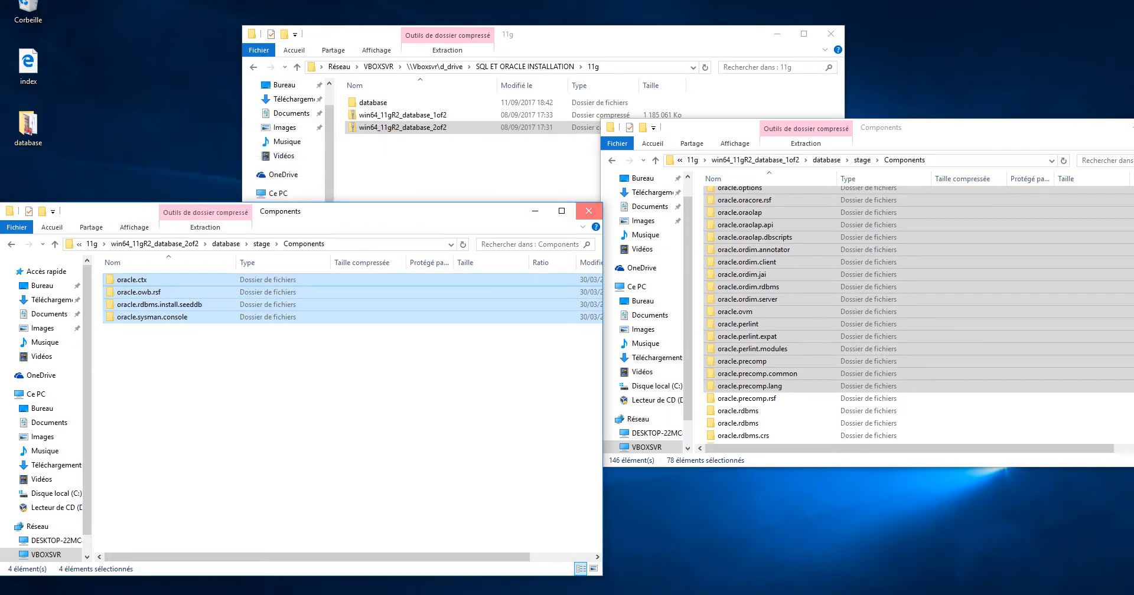
Close the Components windows and drag the desktop database copy to the Recycle Bin
click(589, 210)
click(610, 128)
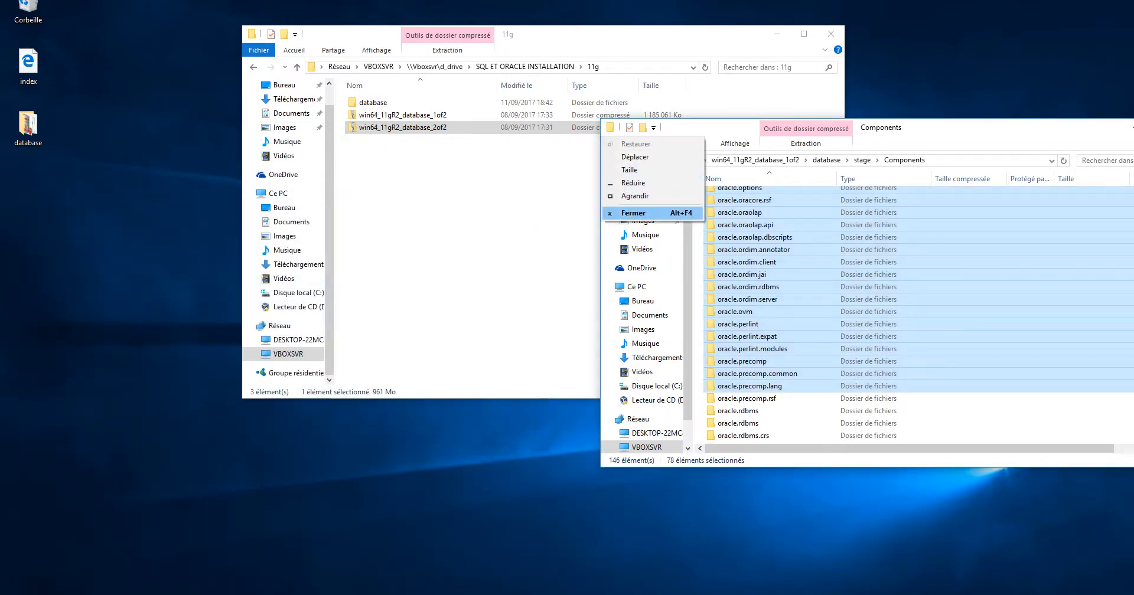
click(633, 213)
drag(29, 125, 29, 12)
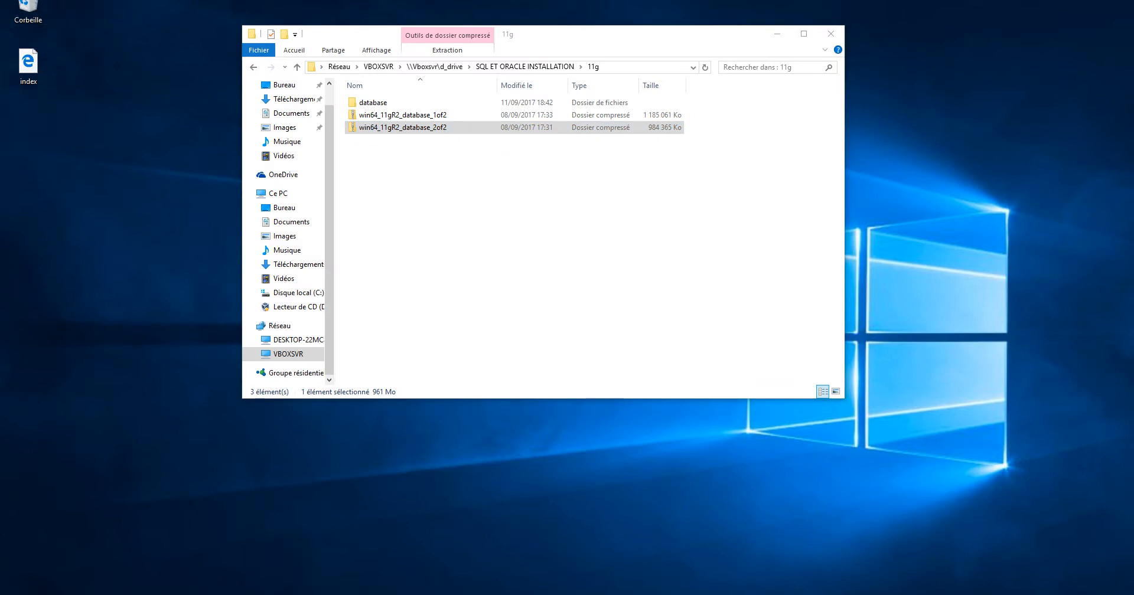
Open the database folder in the 11g share
click(472, 213)
double_click(373, 102)
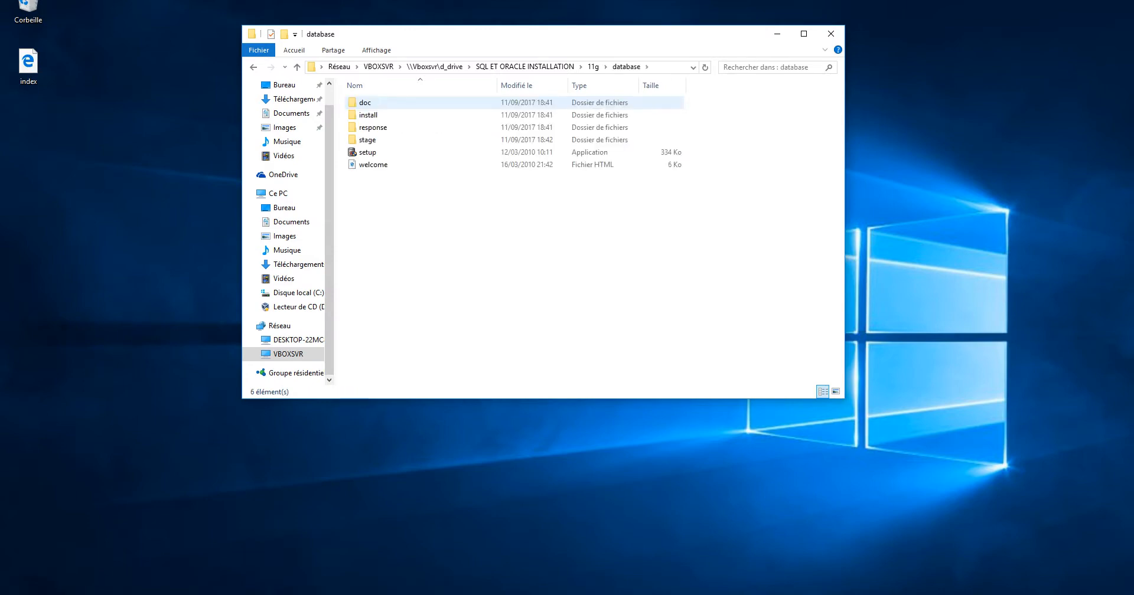
drag(420, 254, 370, 93)
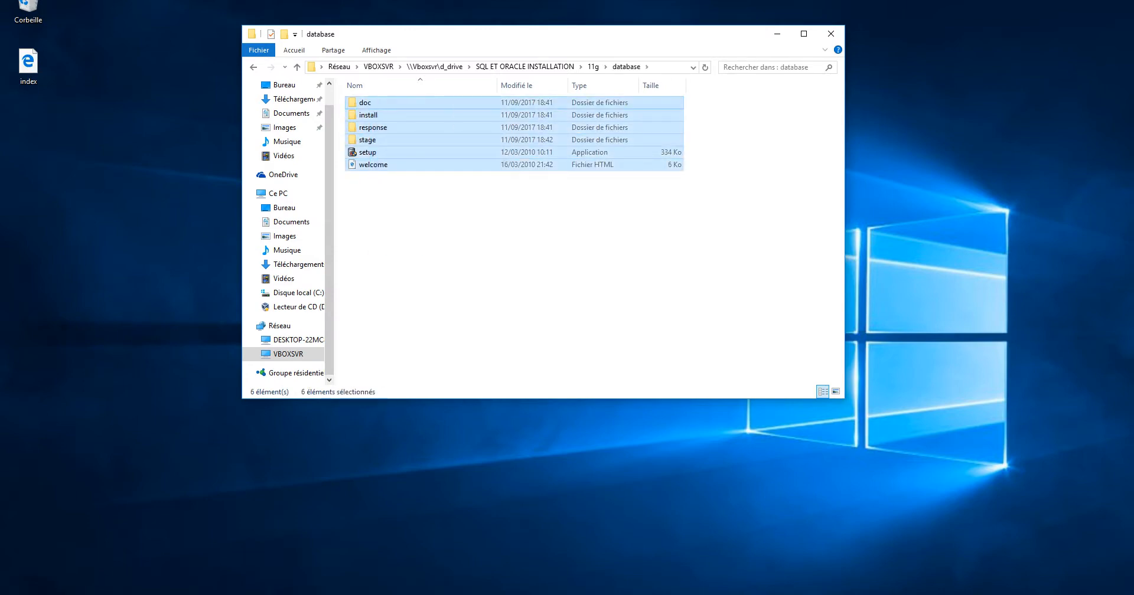
click(437, 242)
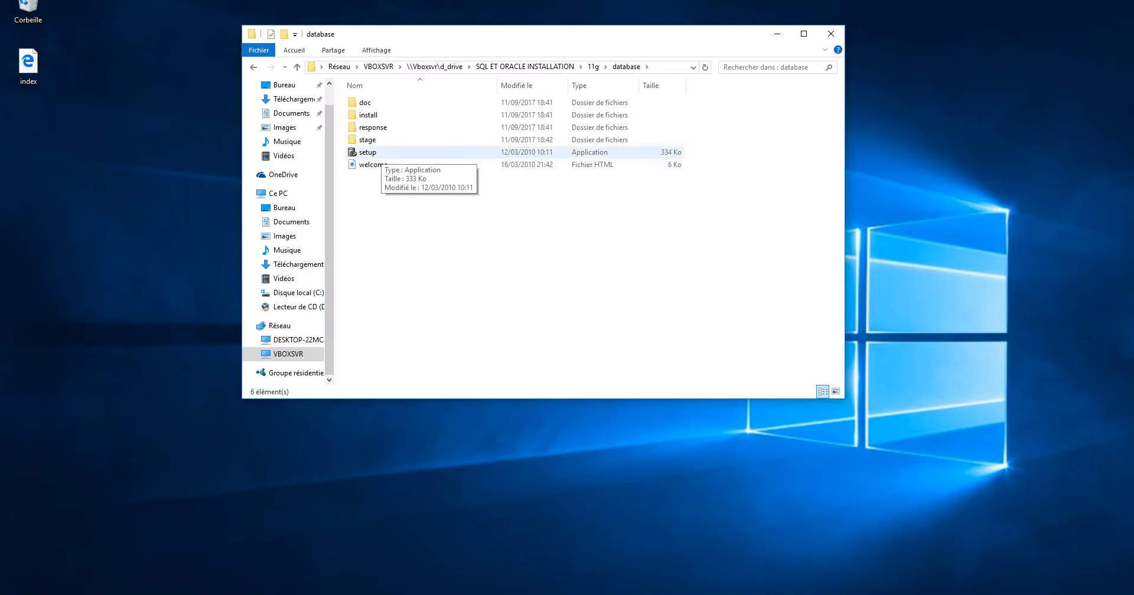
Run setup from 11g\database as administrator and refresh the desktop while the installer loads
double_click(367, 152)
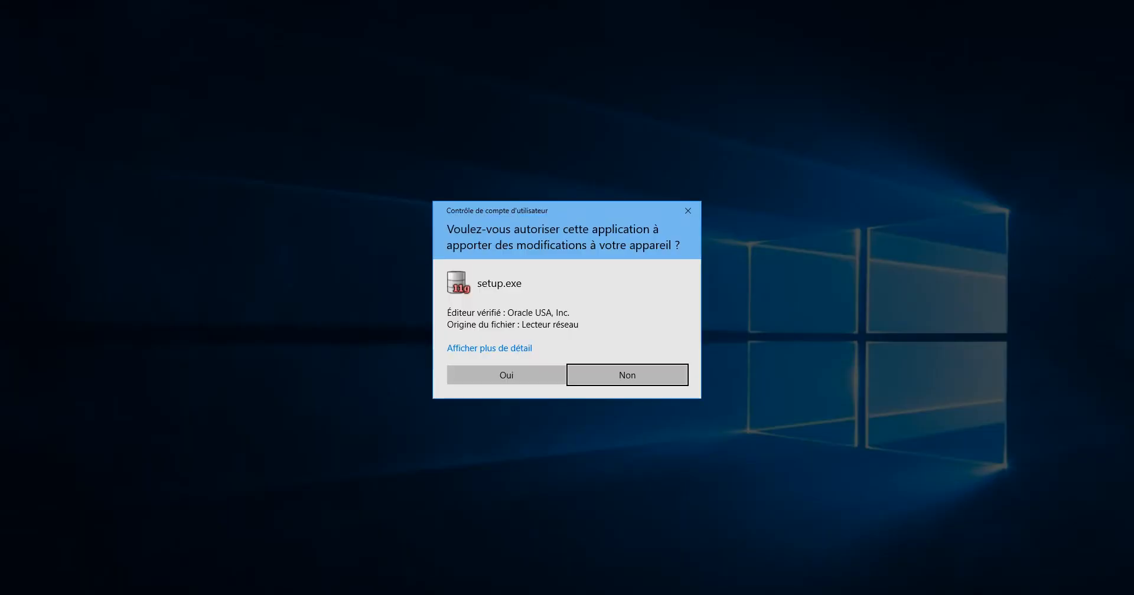
click(506, 375)
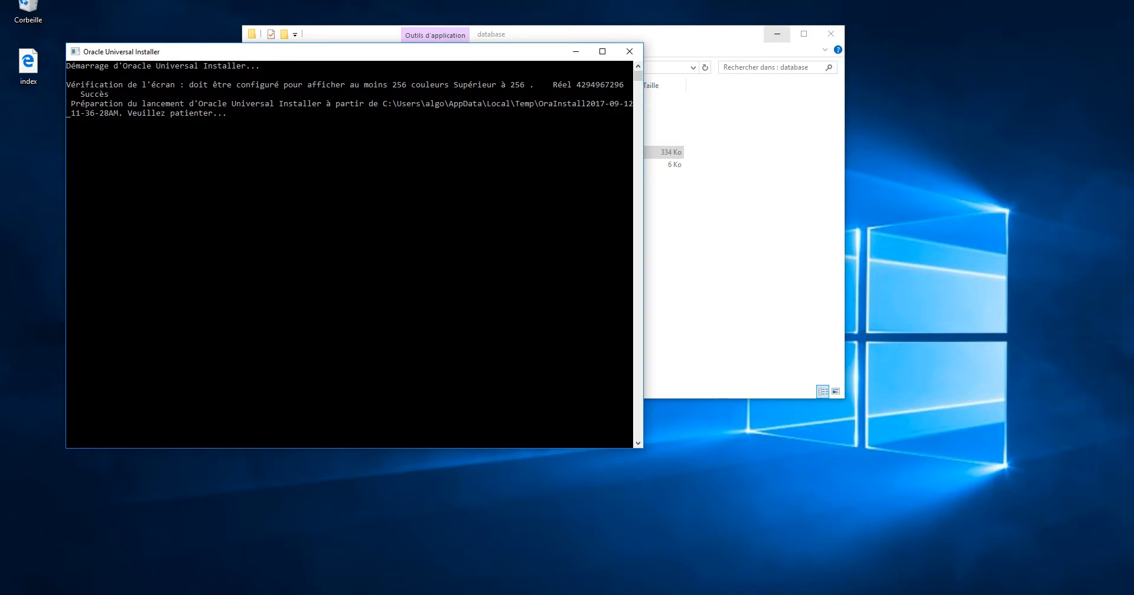
click(777, 34)
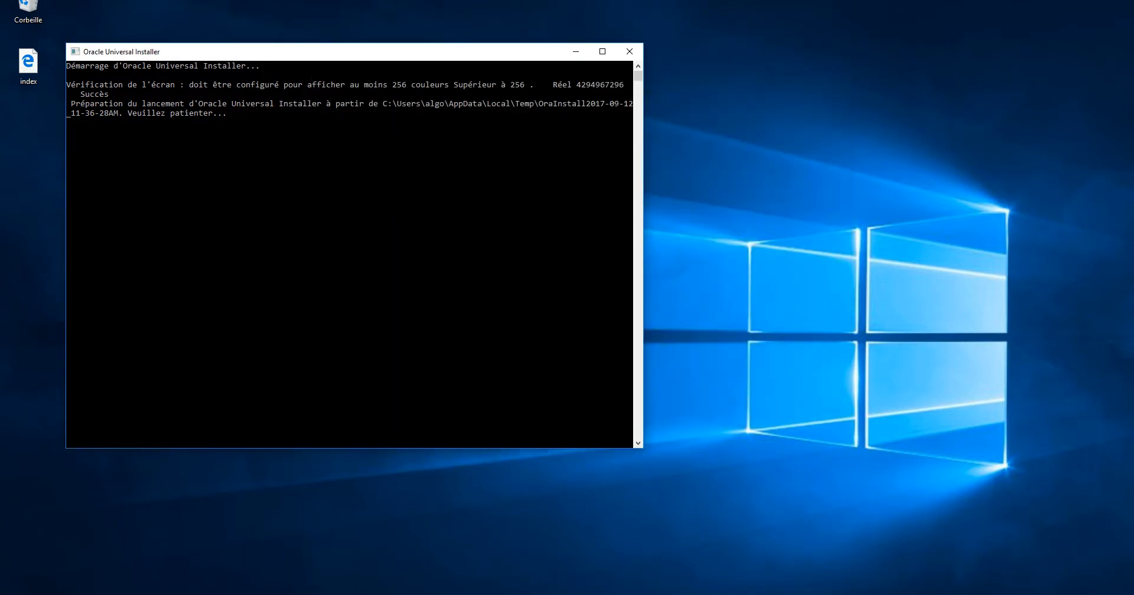
drag(311, 53, 475, 33)
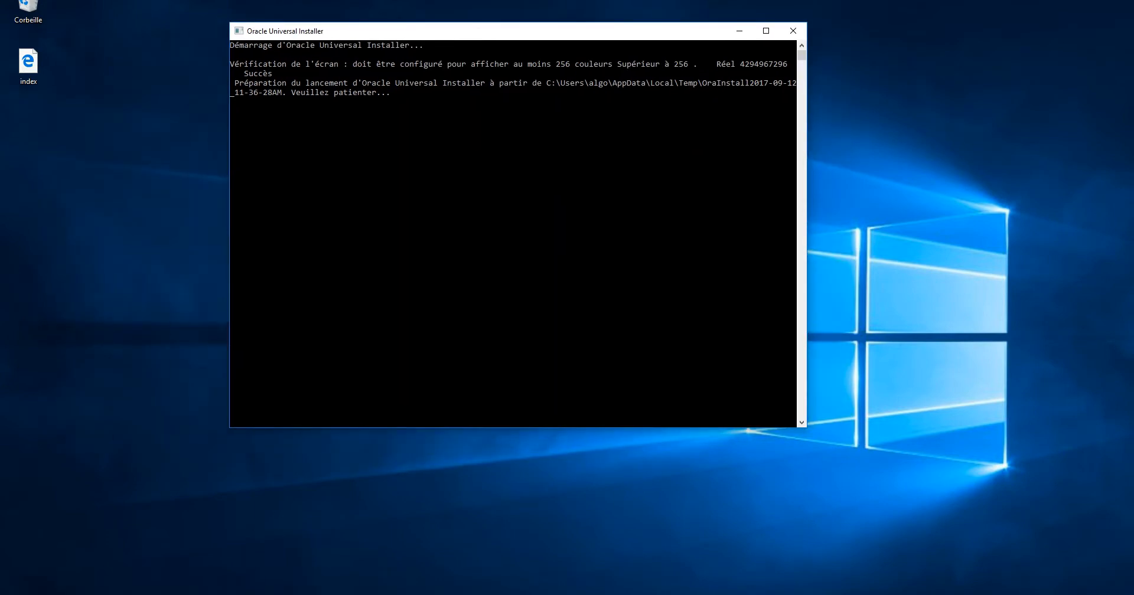
right_click(969, 63)
click(997, 99)
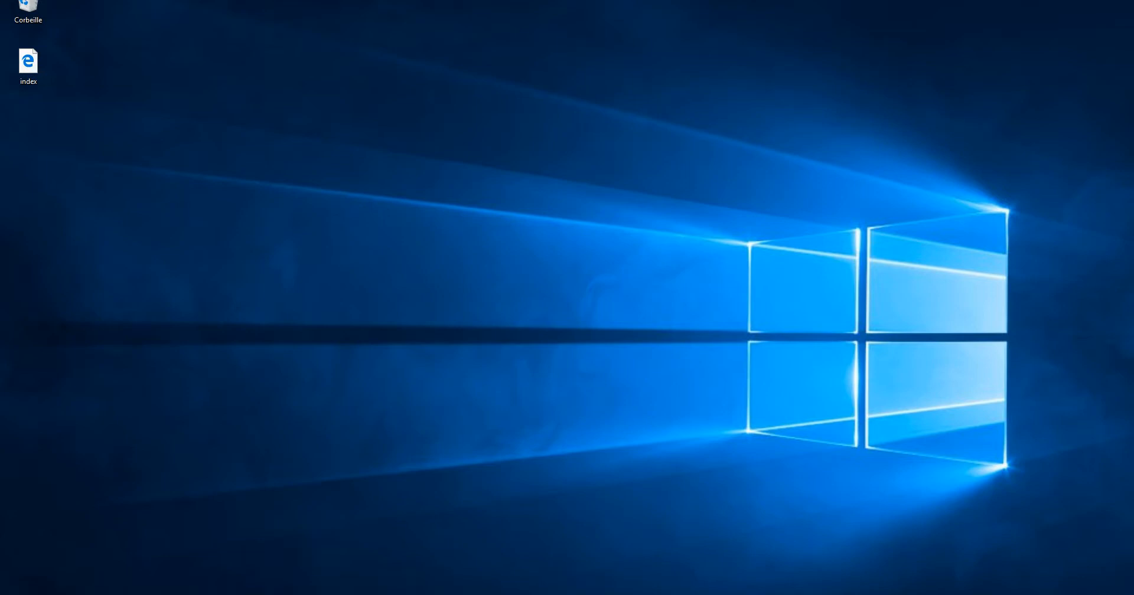
Refresh the desktop while the installer loads, then accept the INS-13001 minimum-configuration warning
right_click(143, 245)
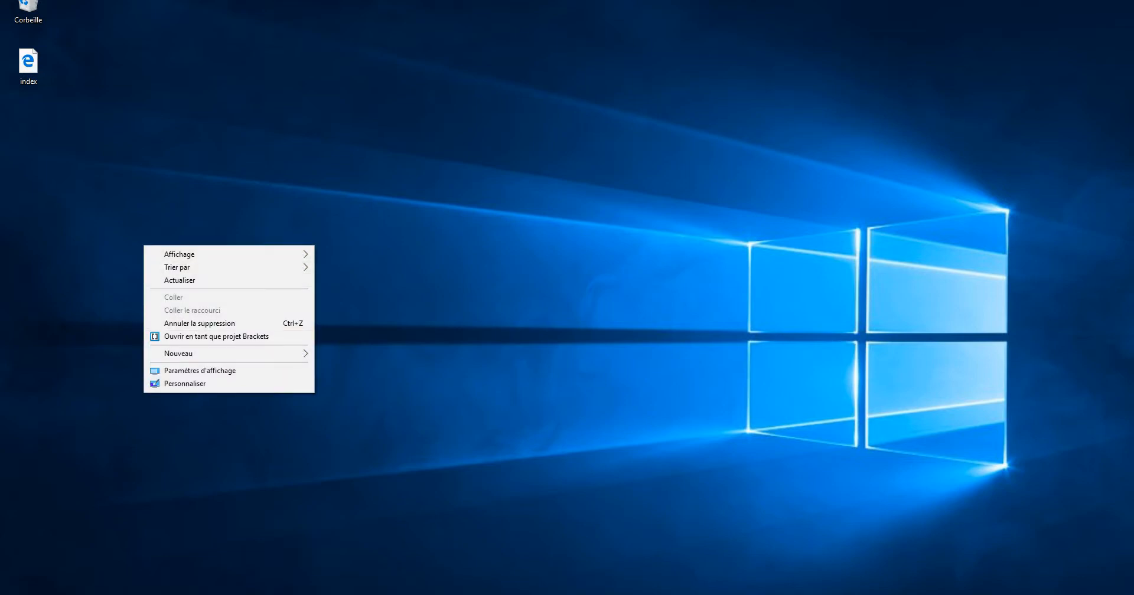
click(179, 279)
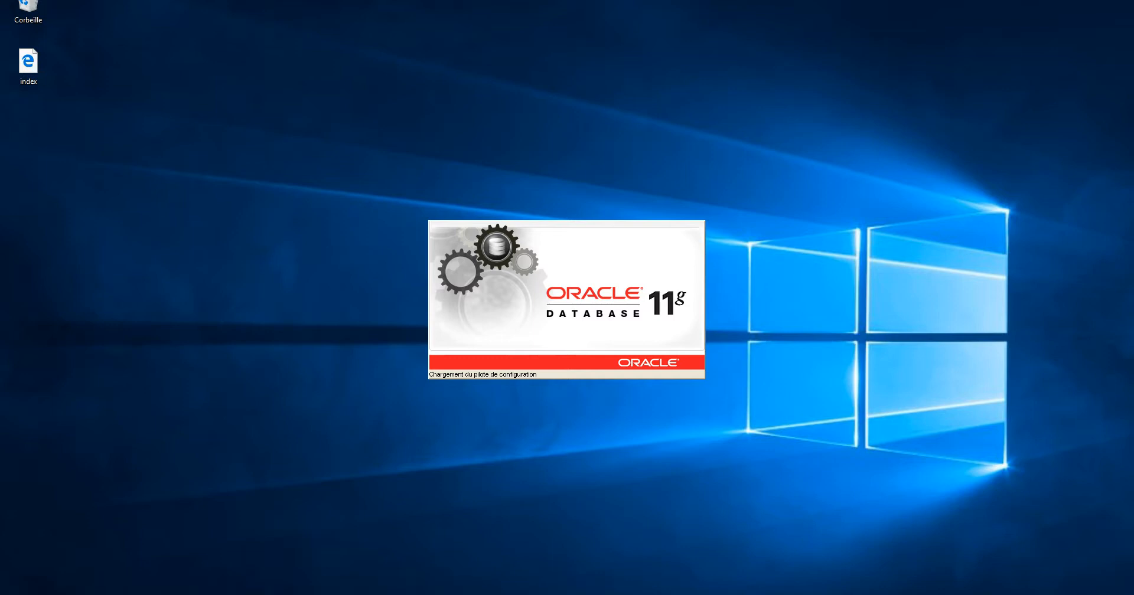
right_click(880, 203)
click(909, 237)
right_click(930, 216)
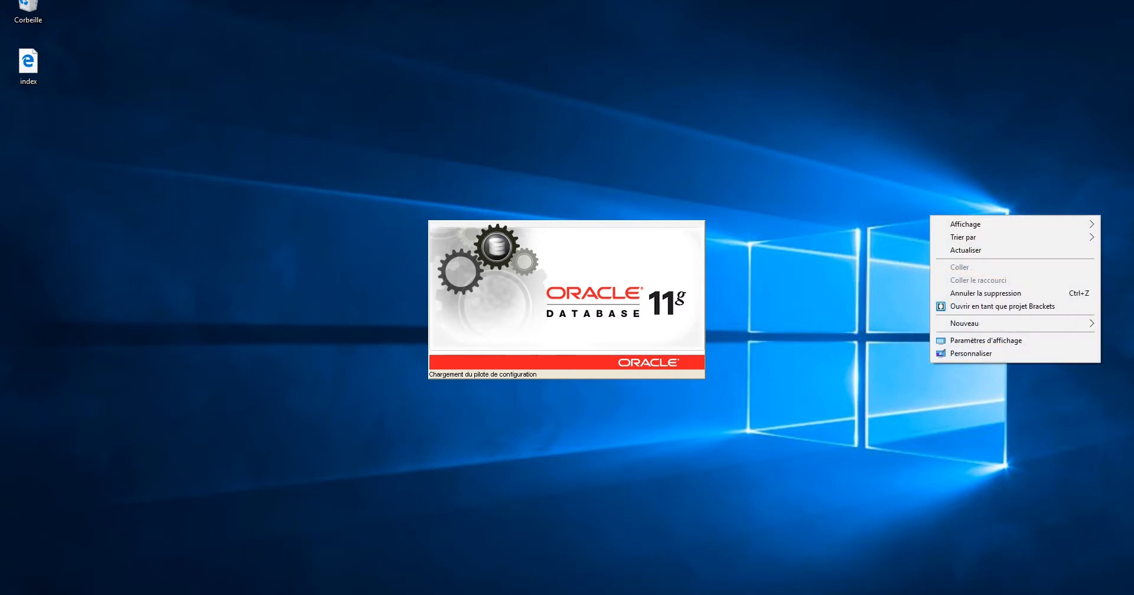
click(968, 250)
right_click(961, 221)
click(995, 256)
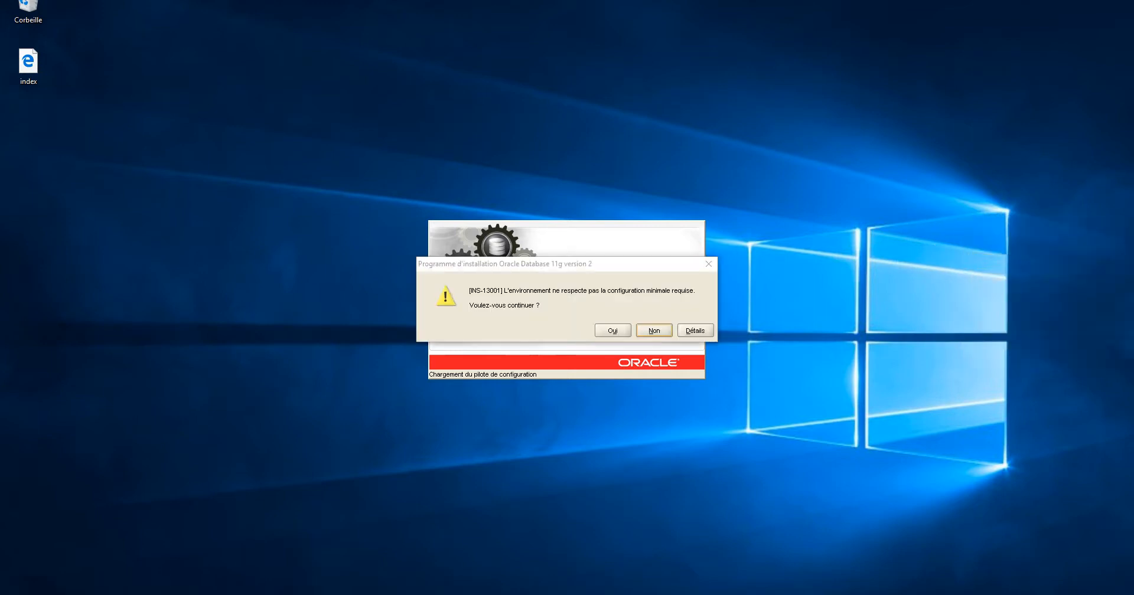
drag(503, 268, 504, 271)
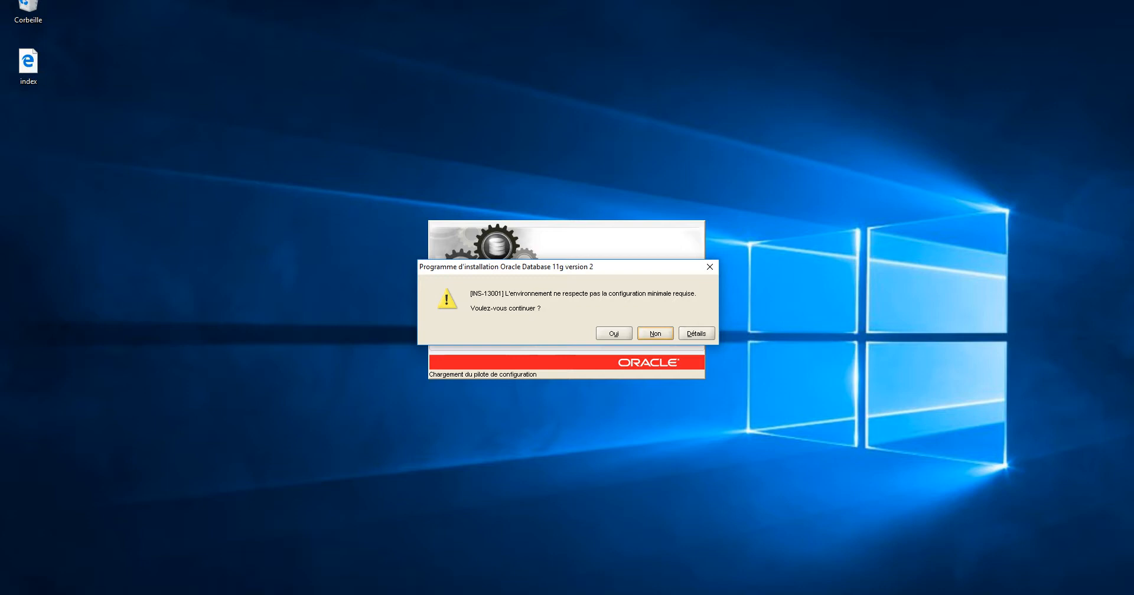
click(614, 334)
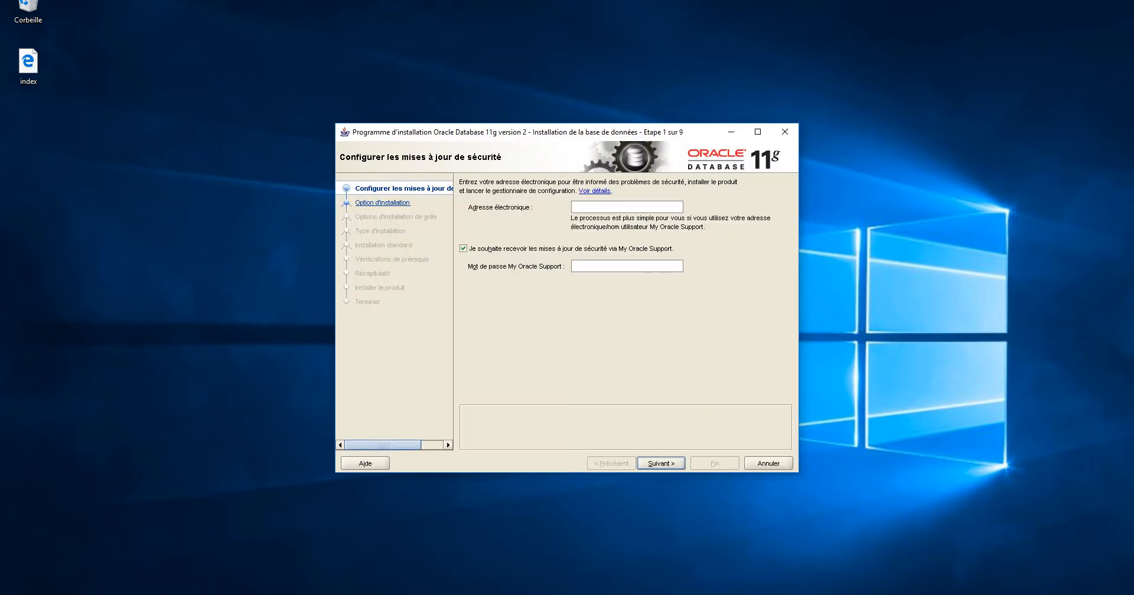
Decline My Oracle Support security updates and advance without entering an e-mail address
drag(521, 135, 475, 108)
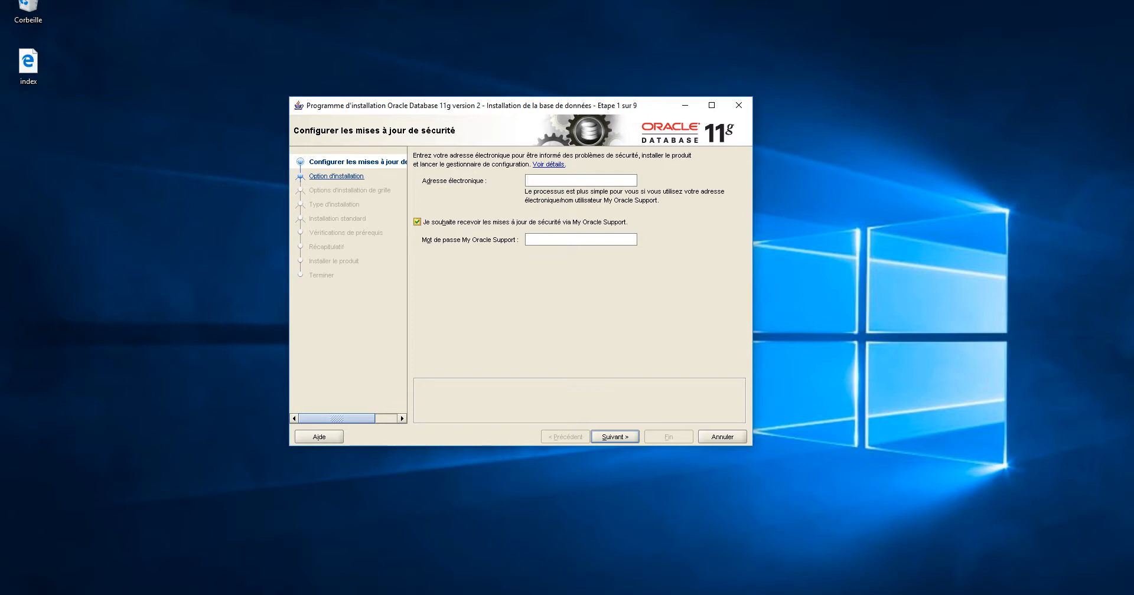
click(417, 222)
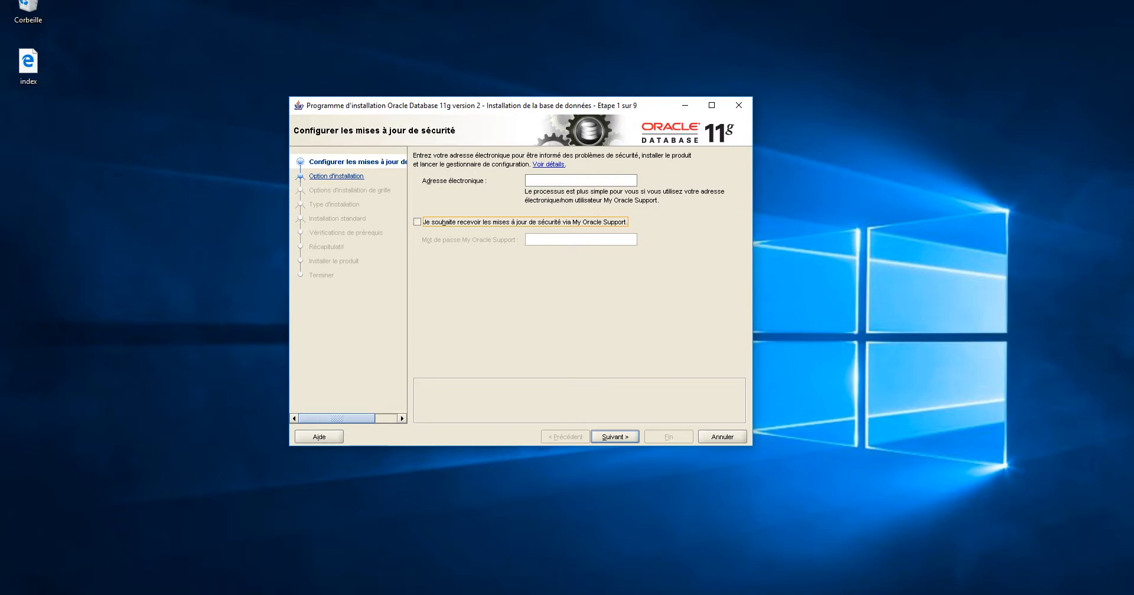
click(614, 437)
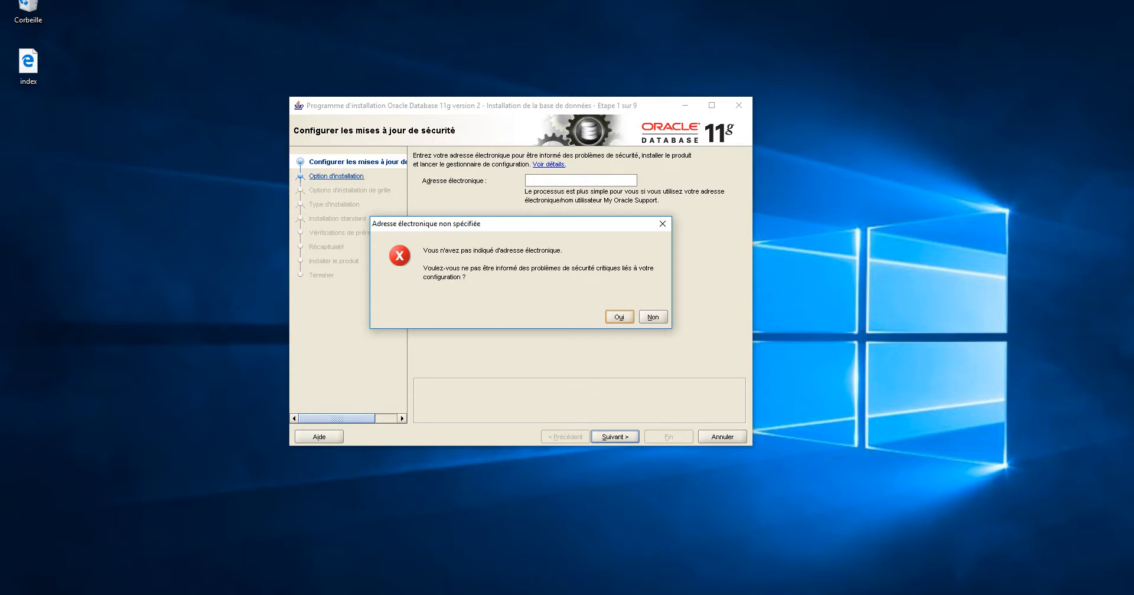
Confirm skipping the e-mail, keep 'Créer et configurer une base de données', and pick Classe De bureau
click(619, 317)
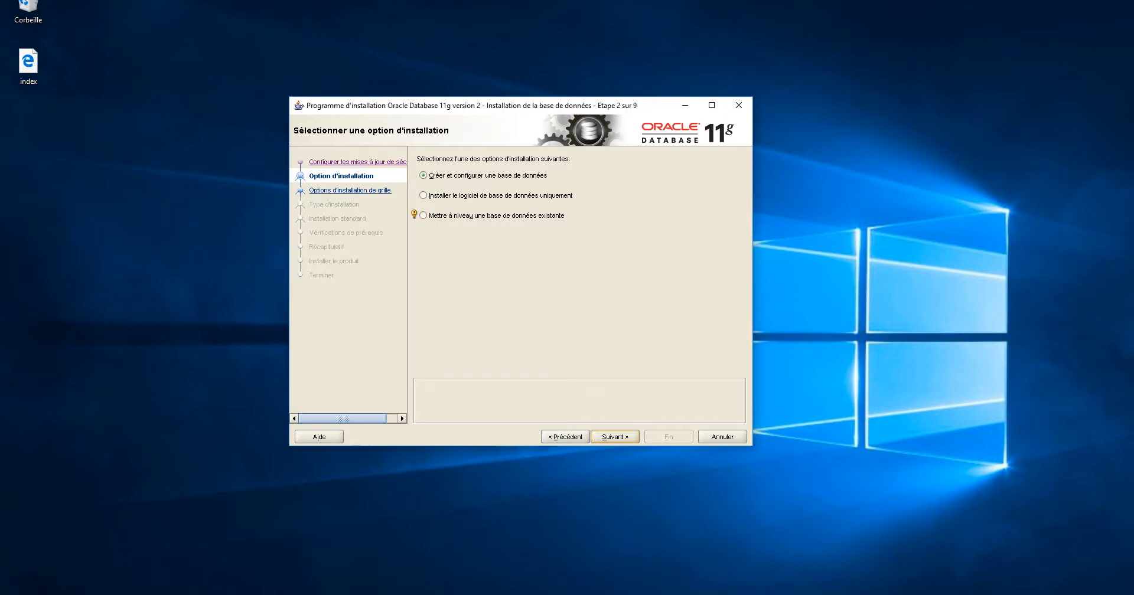
click(615, 437)
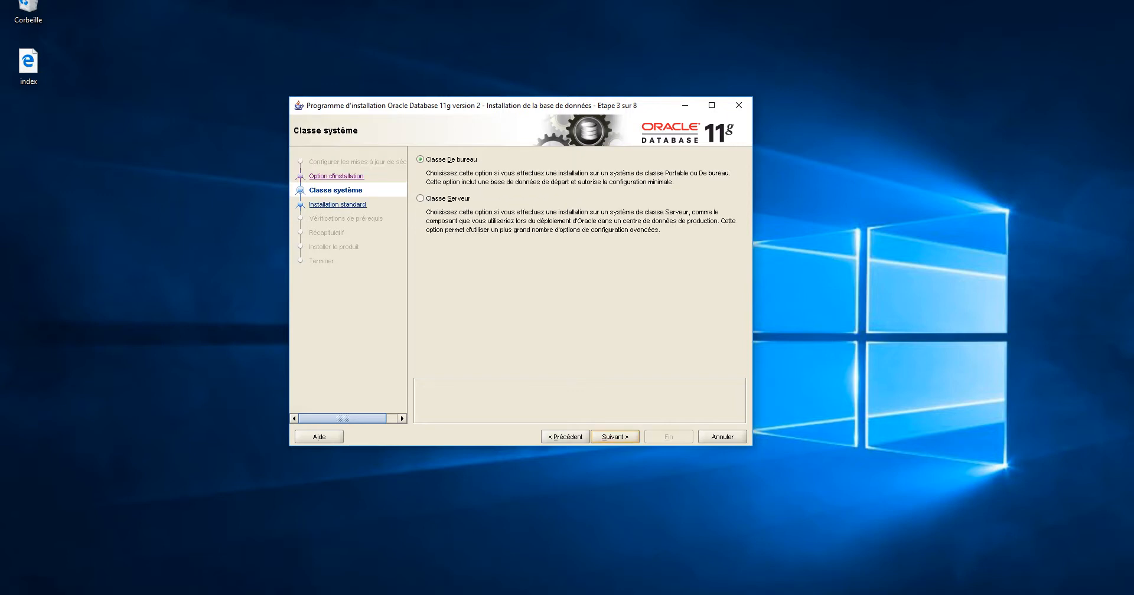
drag(508, 106, 454, 87)
click(561, 419)
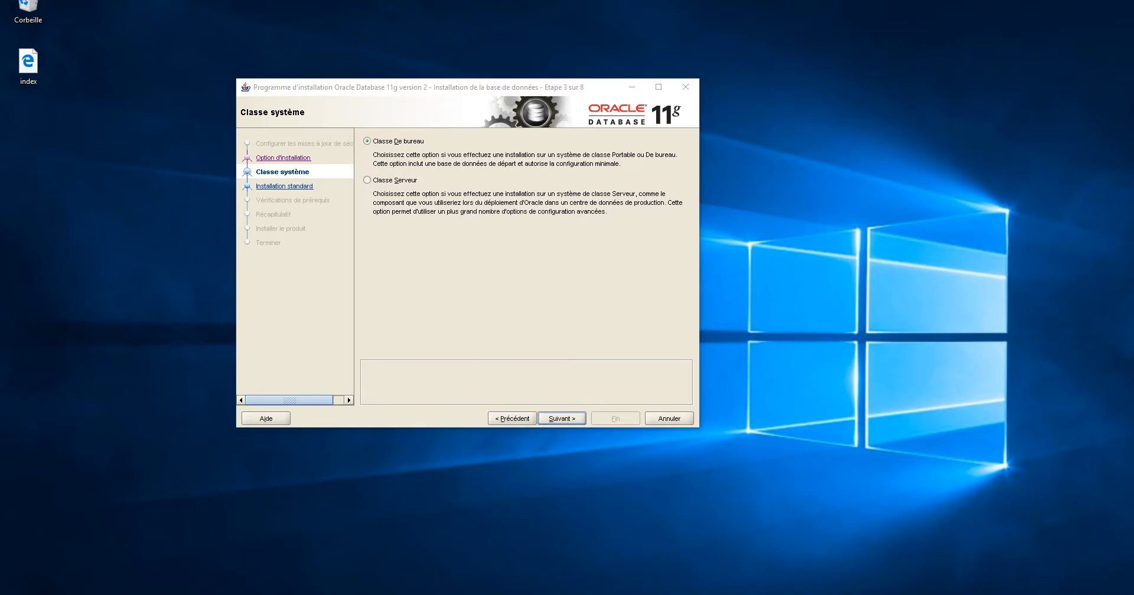
Launch Notepad from Windows search and snap it to the right half of the screen
key(super+s)
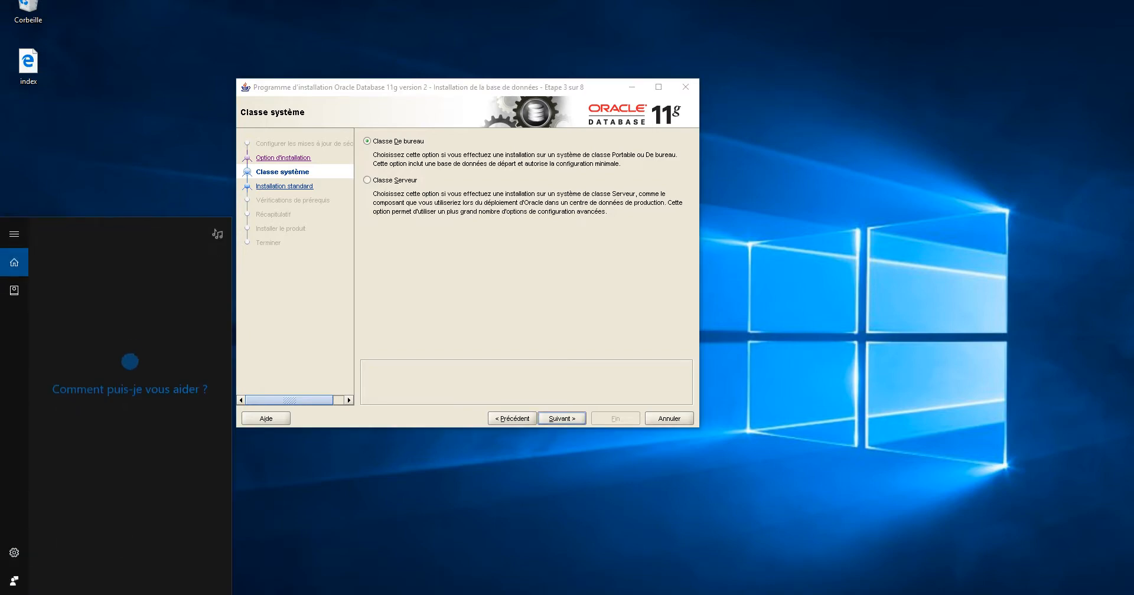
text(notepad)
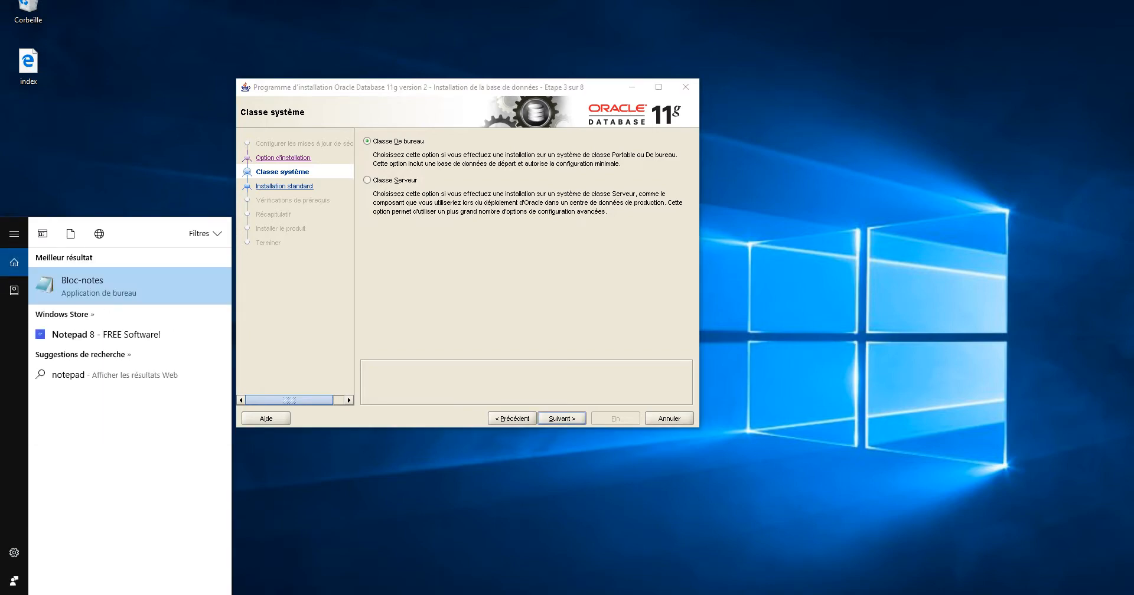
key(Return)
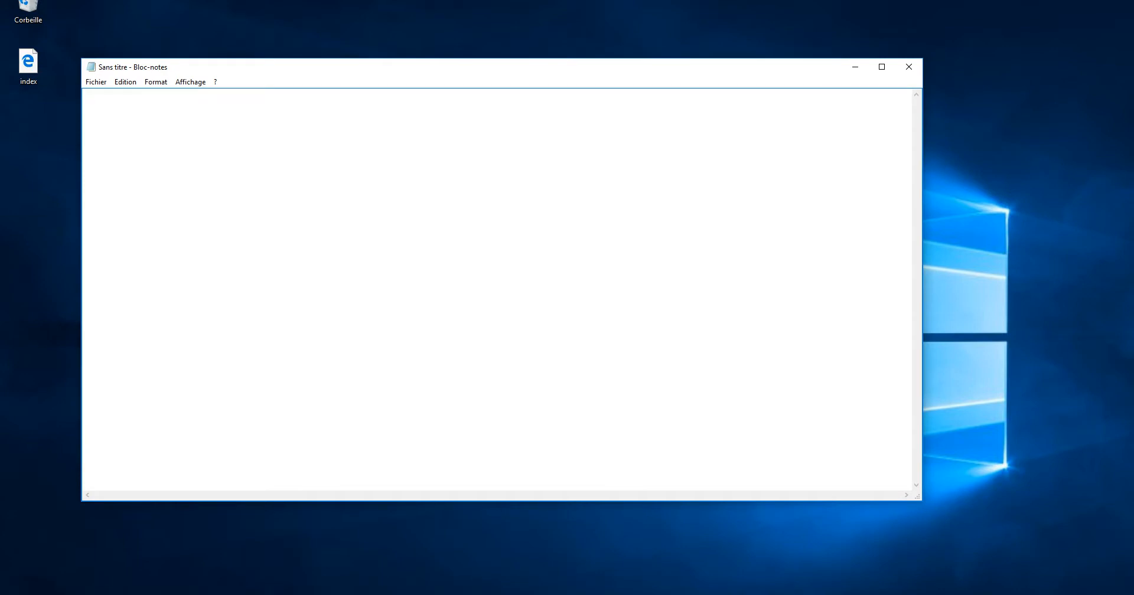
key(super+Right)
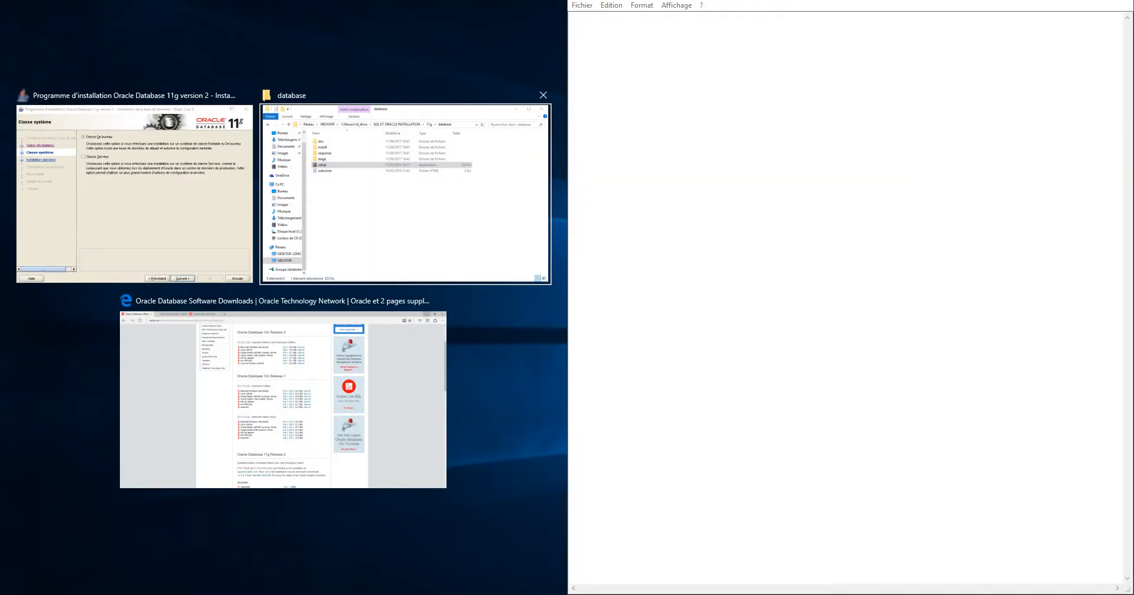
key(Escape)
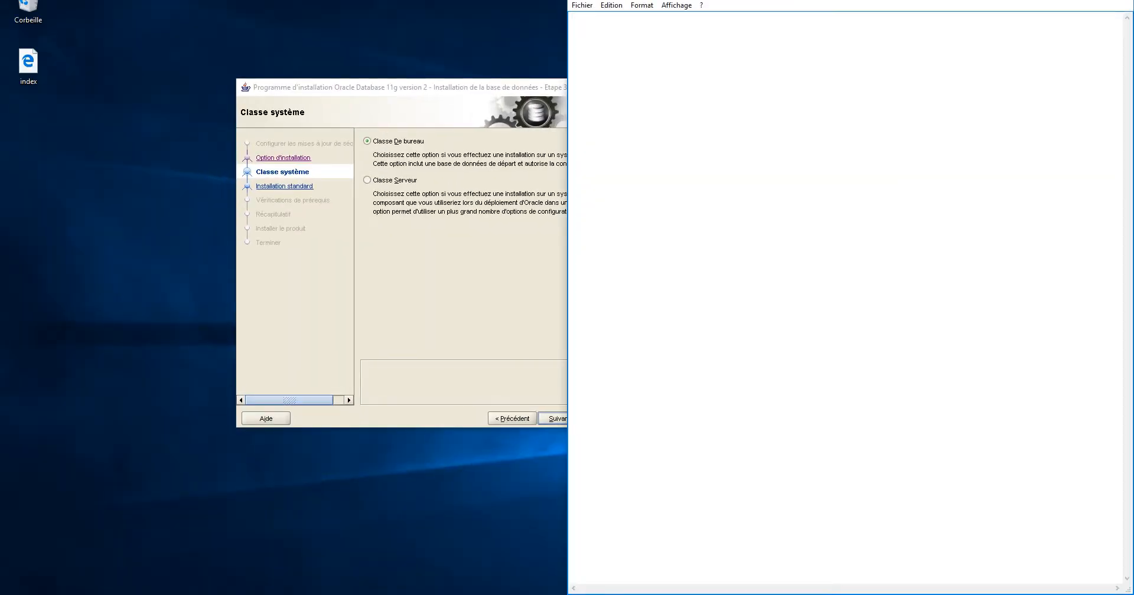
Reposition the installer window on the left beside the Notepad page
drag(427, 90, 254, 106)
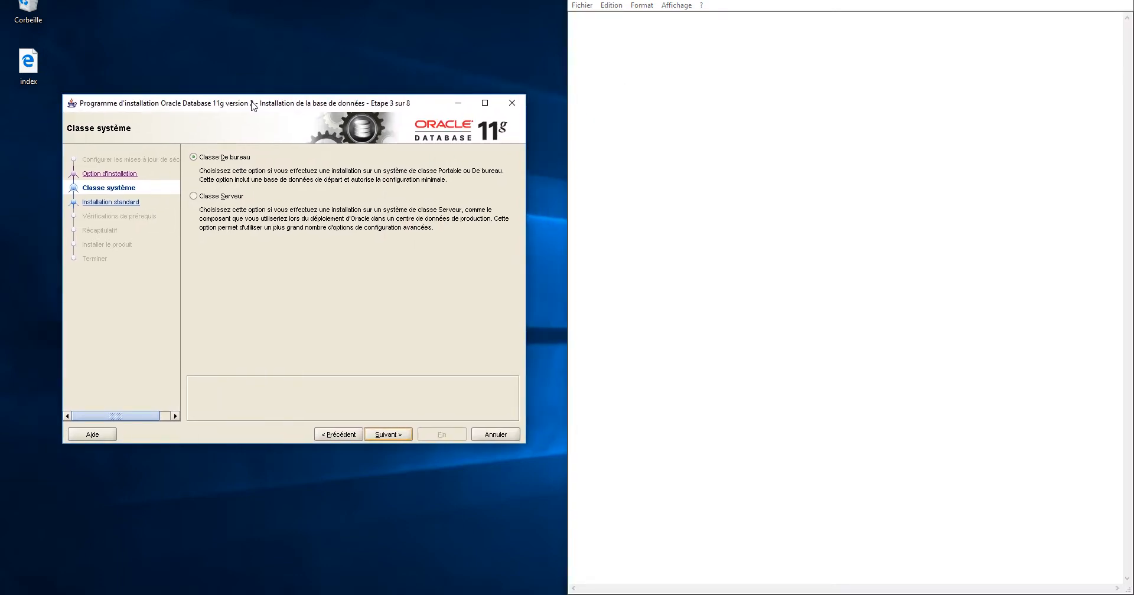
click(572, 18)
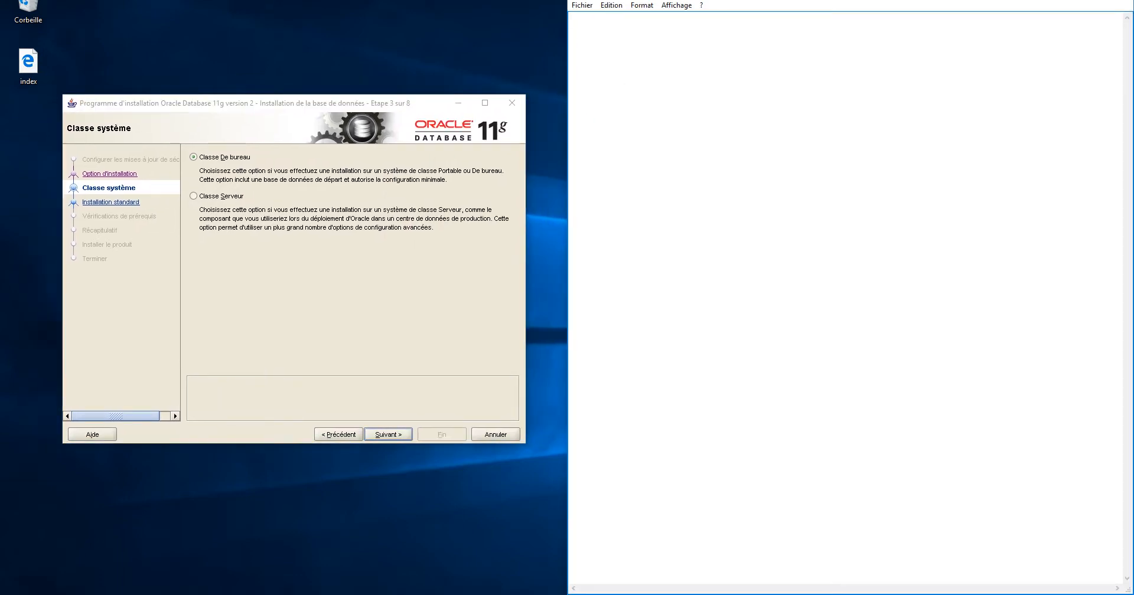
drag(275, 111, 243, 124)
click(572, 18)
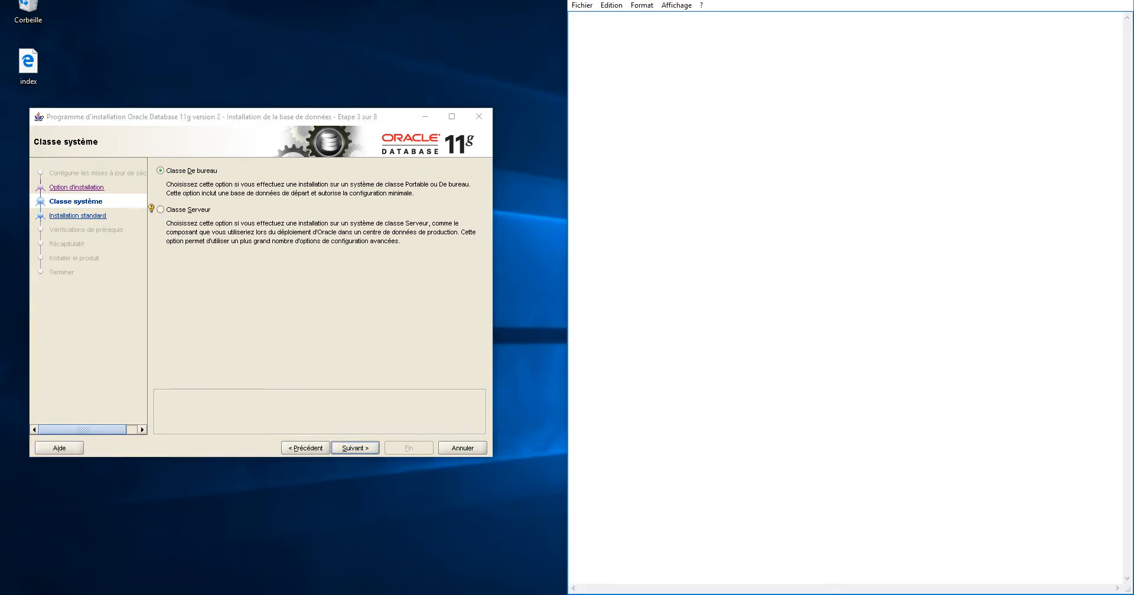
drag(257, 118, 280, 120)
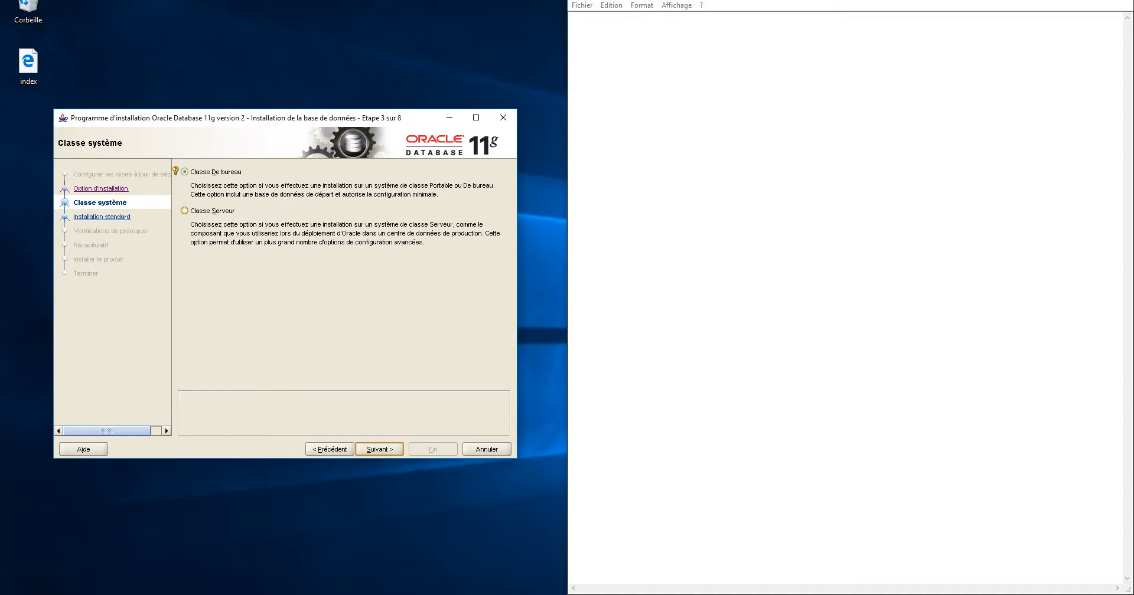
Advance with desktop class to the standard installation settings and bring the database folder forward
click(379, 449)
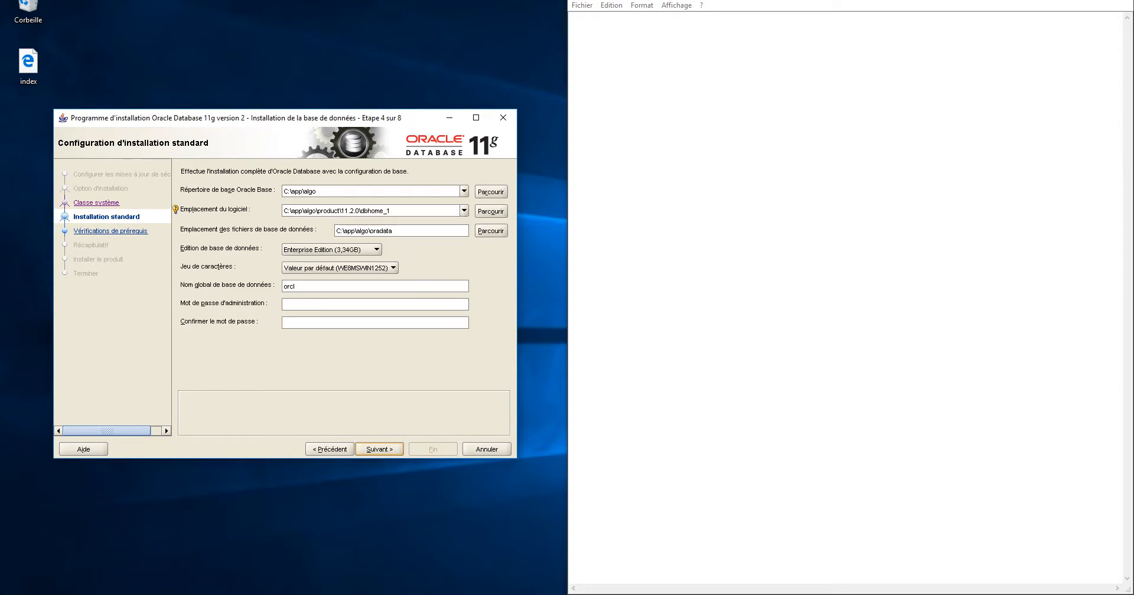
mouse_move(301, 117)
mouse_down()
mouse_move(274, 119)
mouse_move(288, 119)
mouse_up()
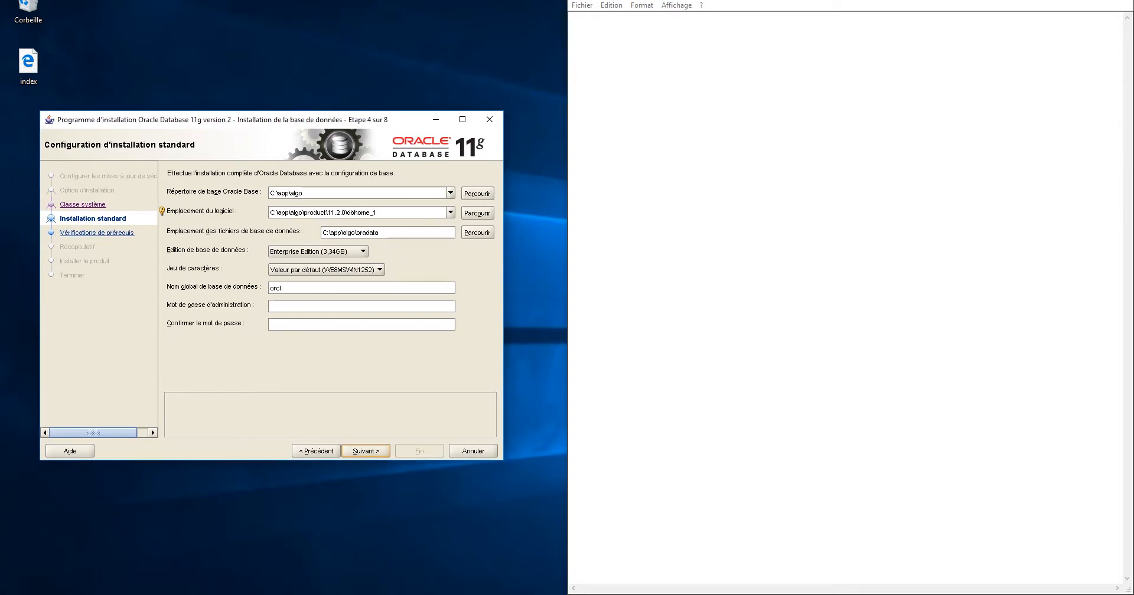
key(alt+Tab)
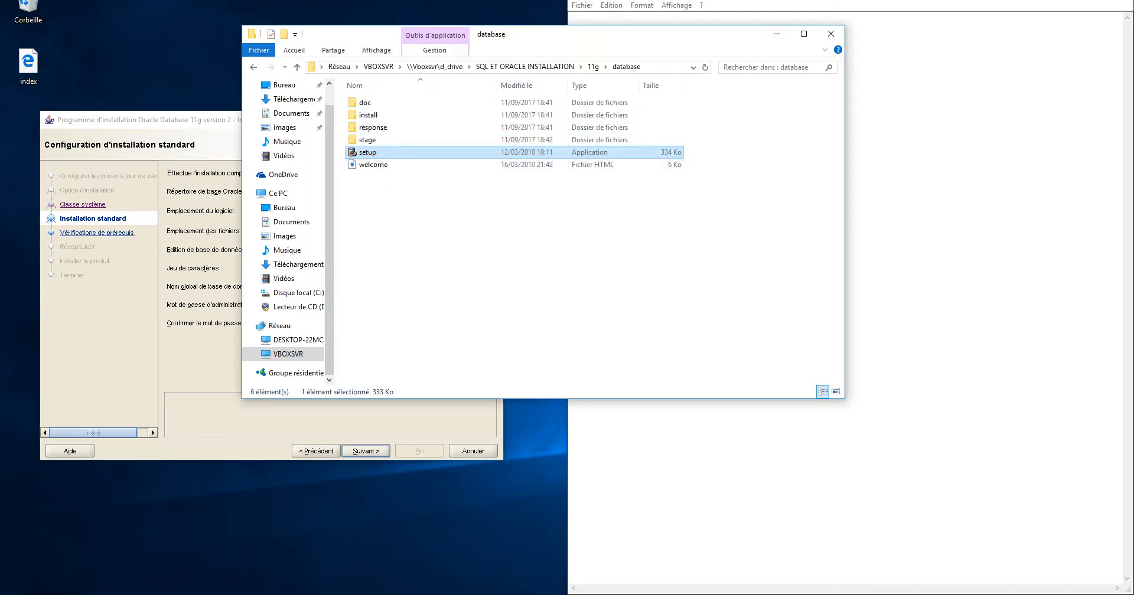
Move File Explorer to the right half and show the contents of Disque local (C:)
drag(361, 33, 712, 32)
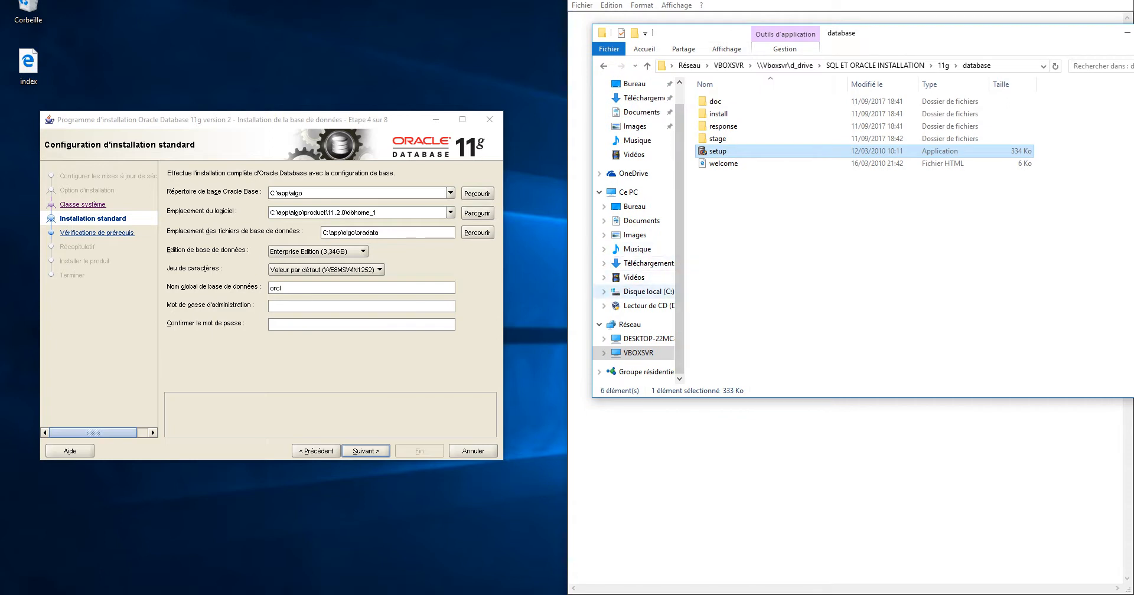
click(647, 292)
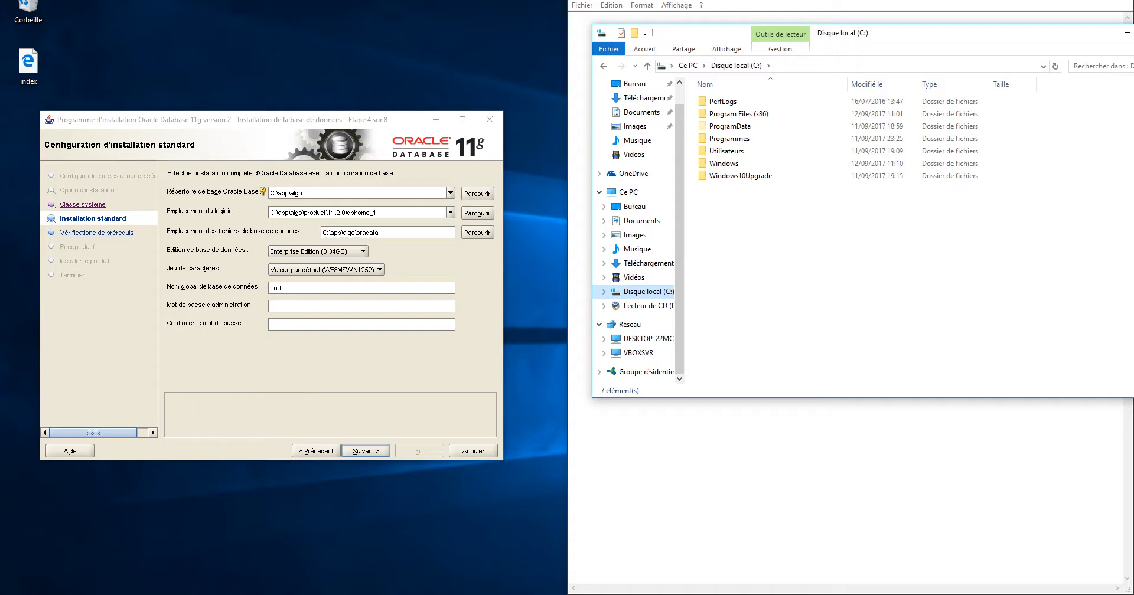
drag(303, 193, 295, 193)
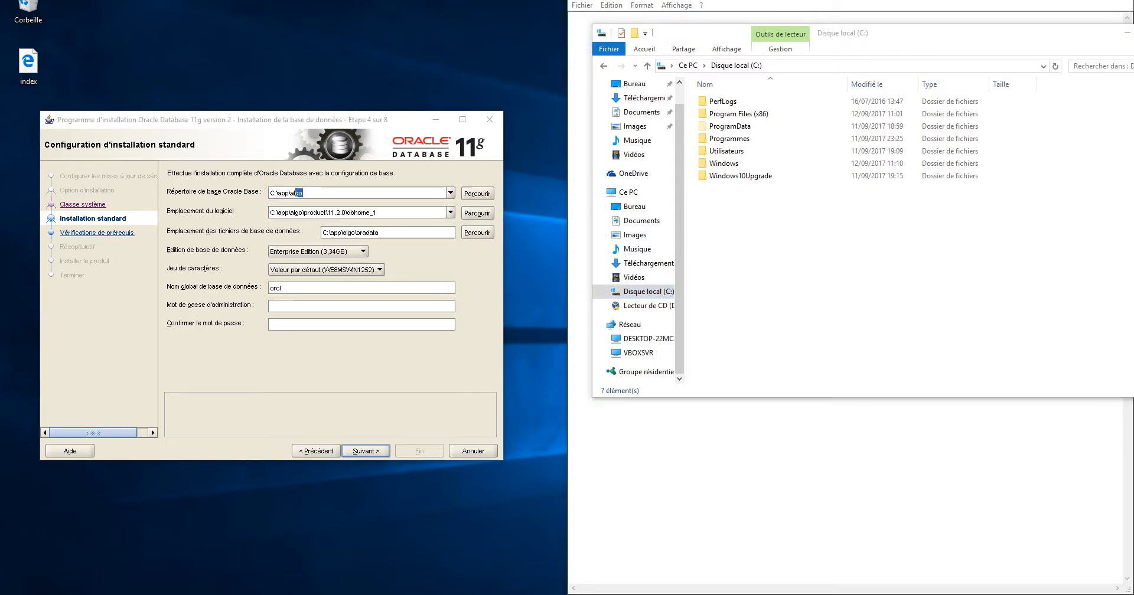
key(super)
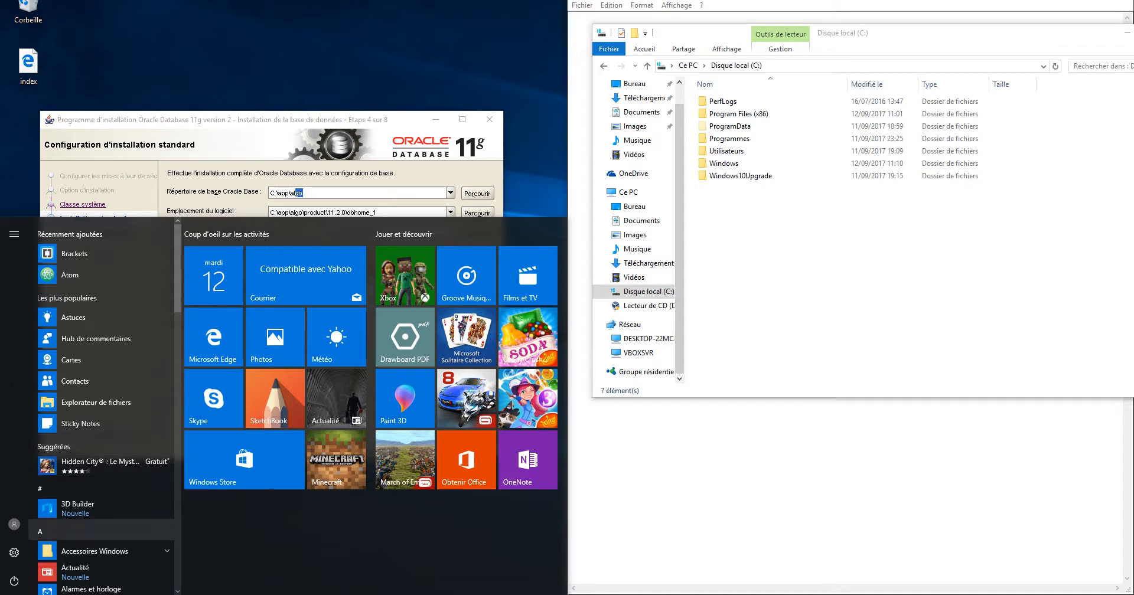
View the local administrator account's information in Windows Settings, then close Settings
click(14, 524)
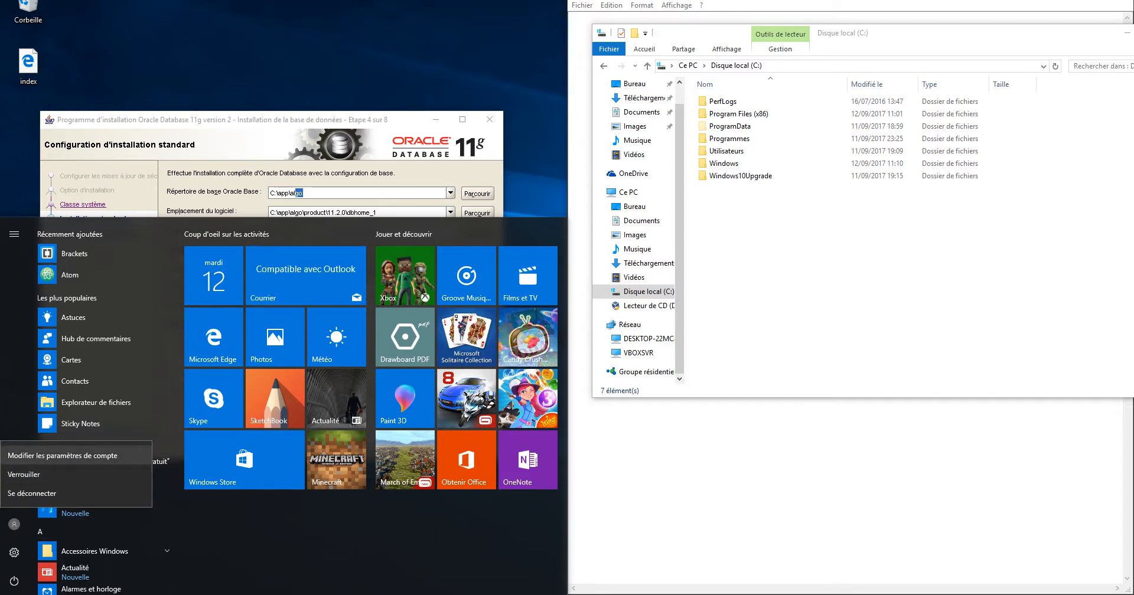
click(62, 455)
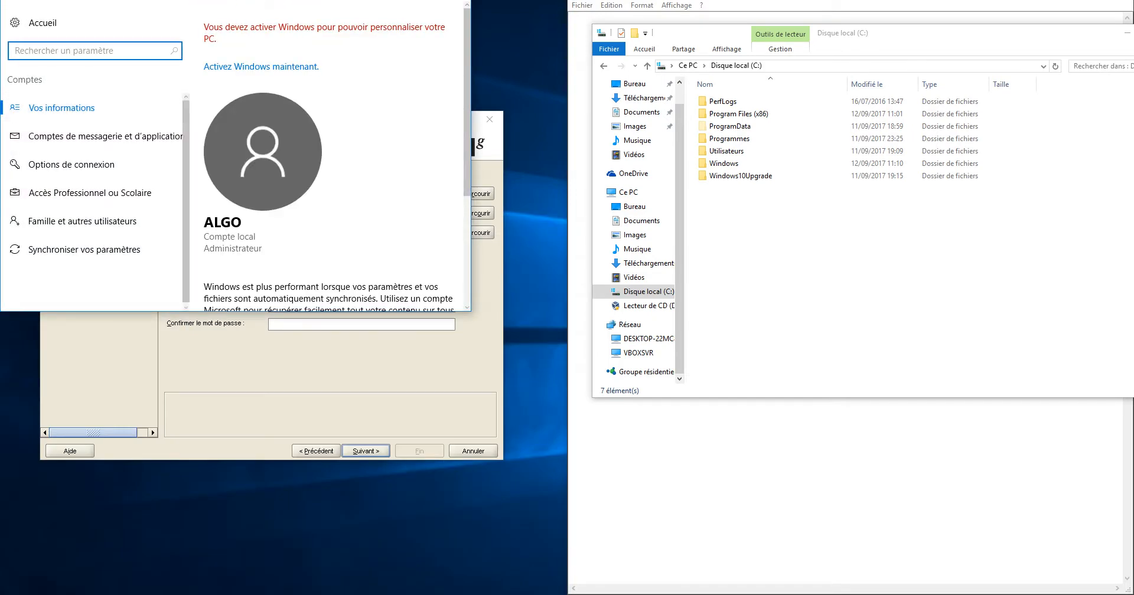
drag(248, 0, 839, 180)
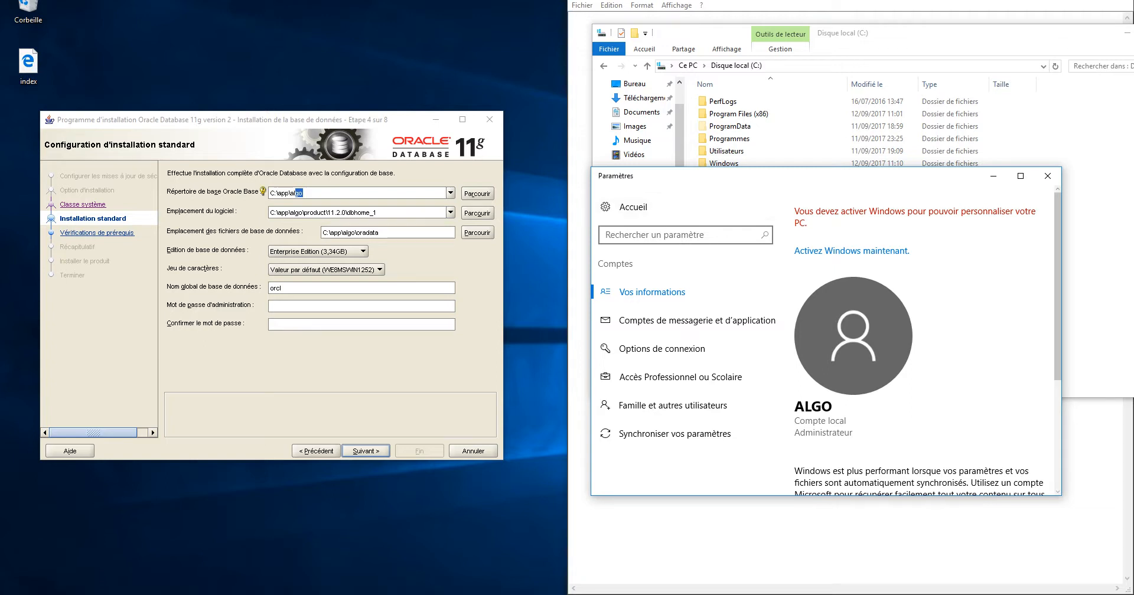
drag(775, 179, 755, 195)
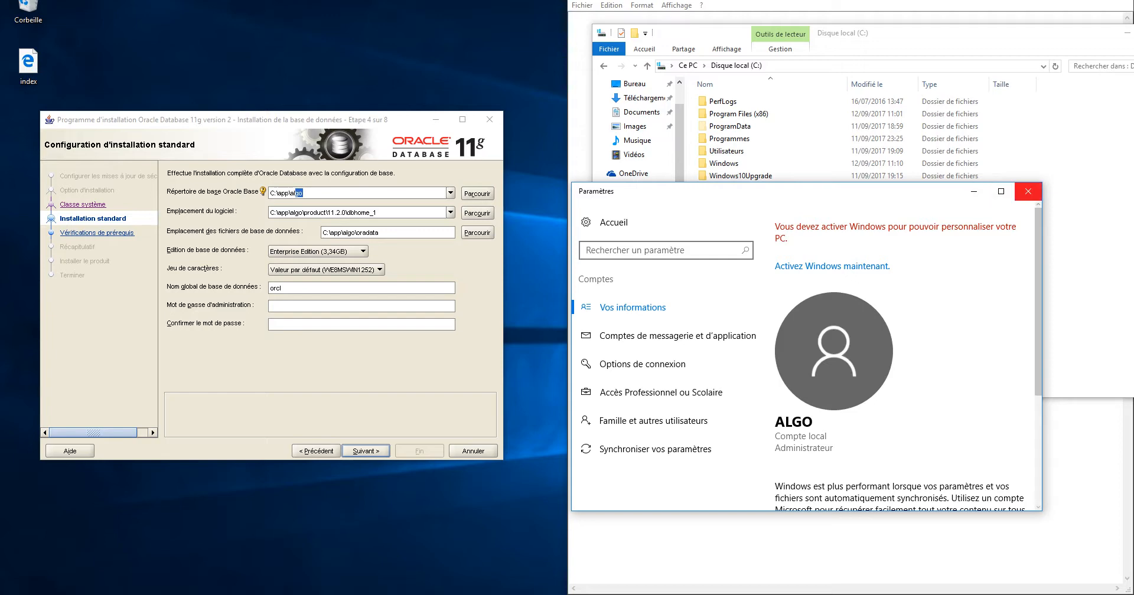
click(1028, 191)
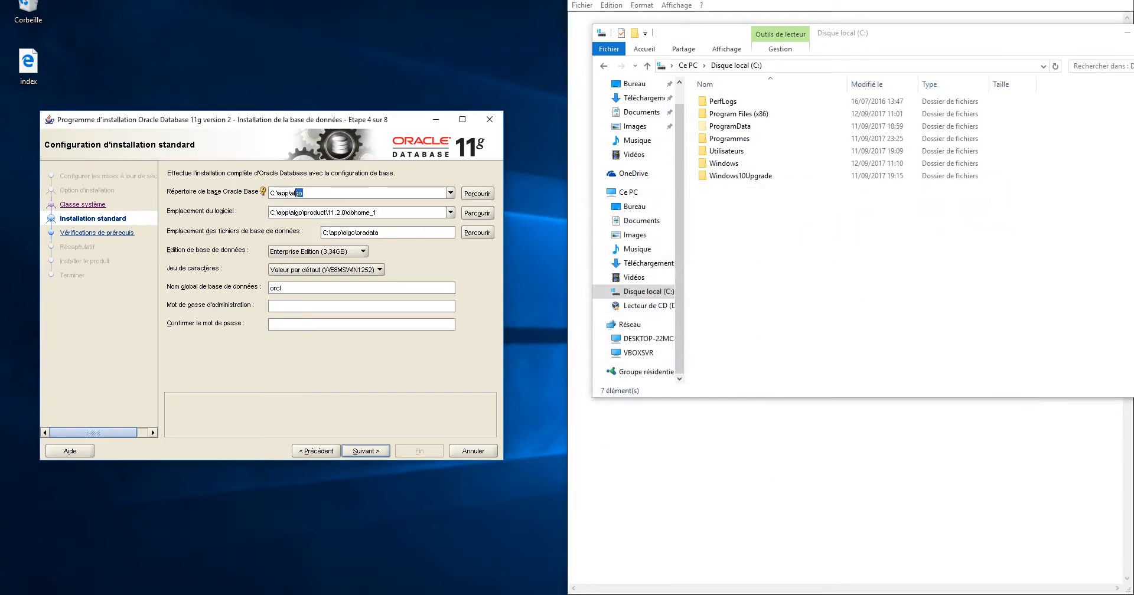
Highlight product, \11.2.0 and dbhome_1 in the Oracle Base and software paths without changing them
click(303, 193)
key(Tab)
drag(327, 212, 303, 212)
drag(346, 212, 327, 213)
click(378, 212)
key(shift+Left)
key(shift+Left)
key(shift+Left)
key(shift+Left)
key(shift+Left)
key(shift+Left)
key(shift+Left)
key(shift+Left)
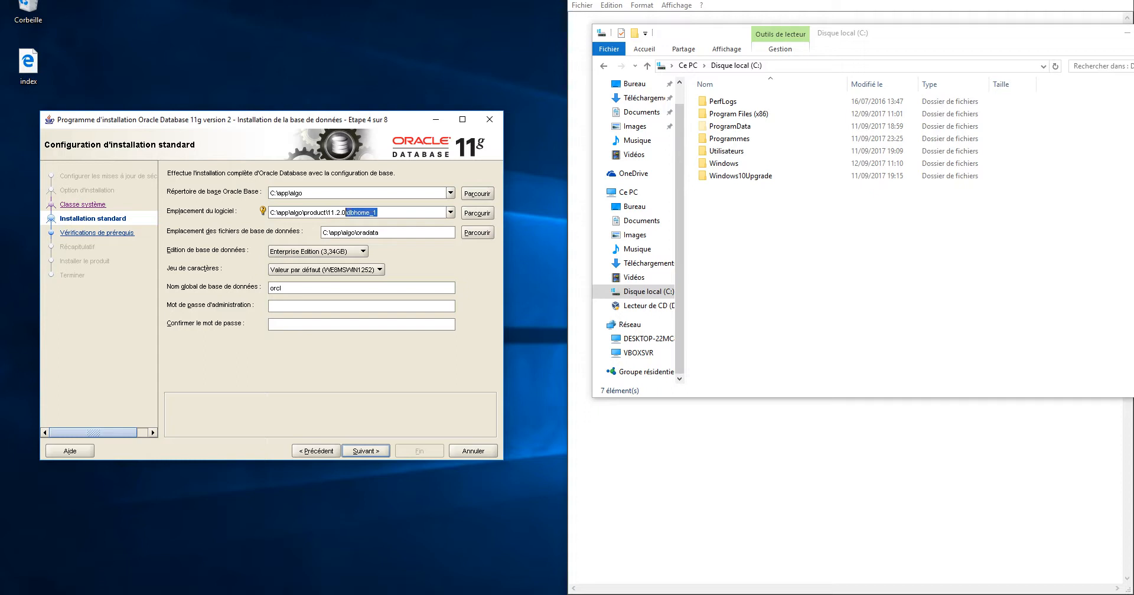
click(374, 213)
click(378, 213)
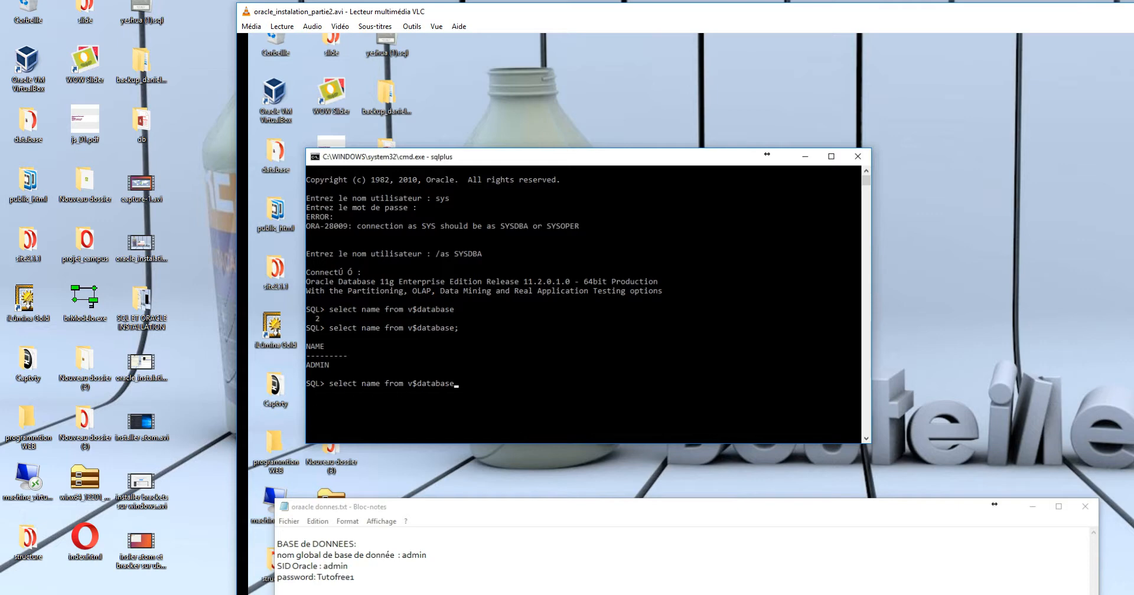
Snap VLC to the top-right quarter, watch the recording full screen, then return to the VM
drag(484, 12, 1133, 0)
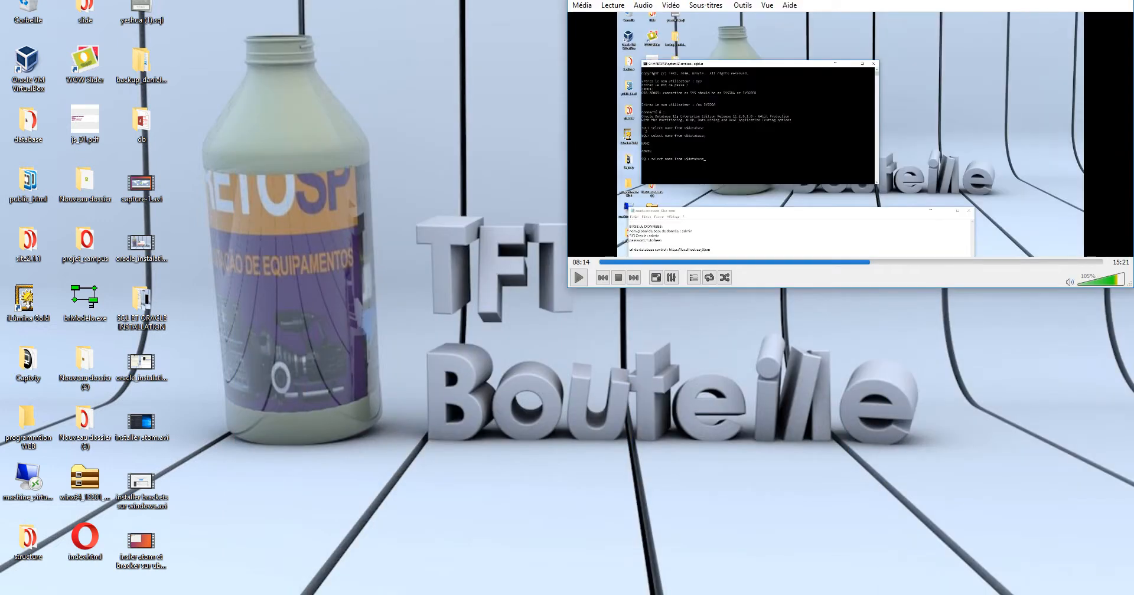
key(f)
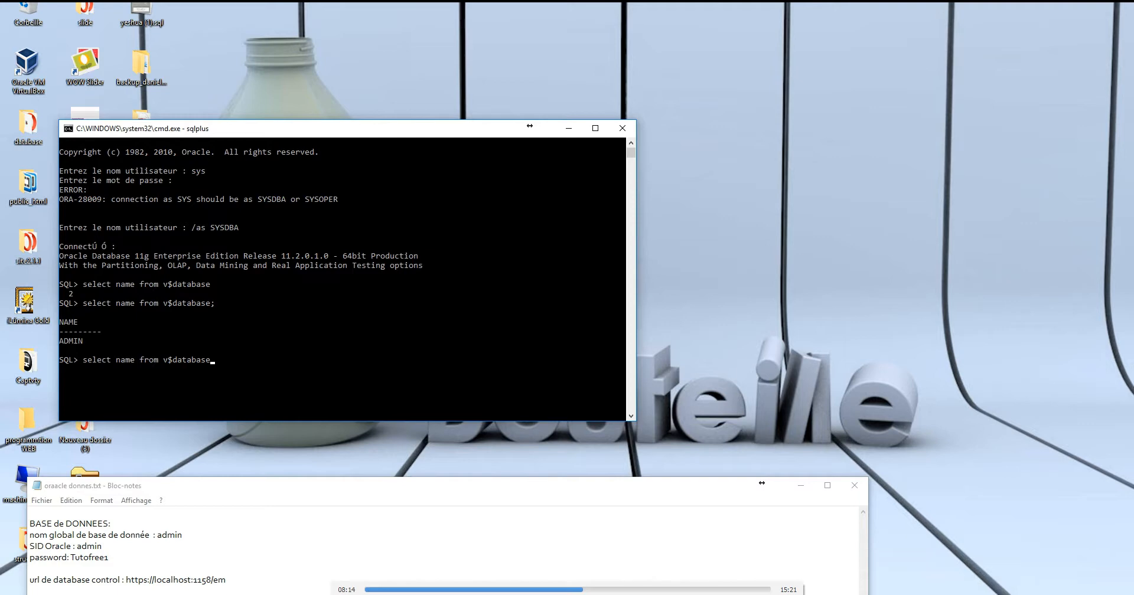
key(Escape)
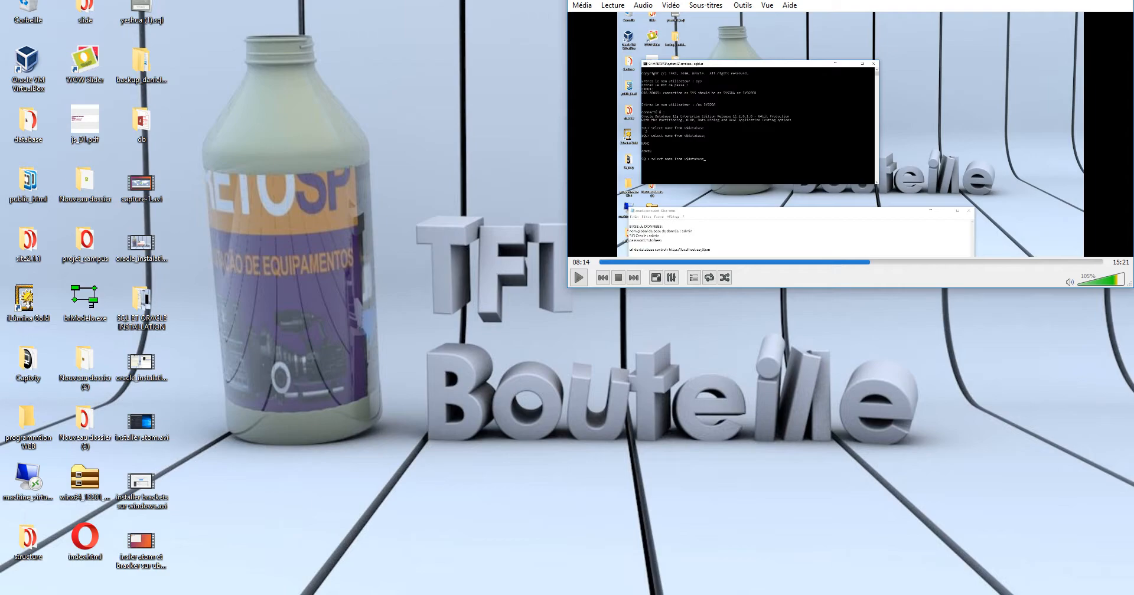
click(1003, 543)
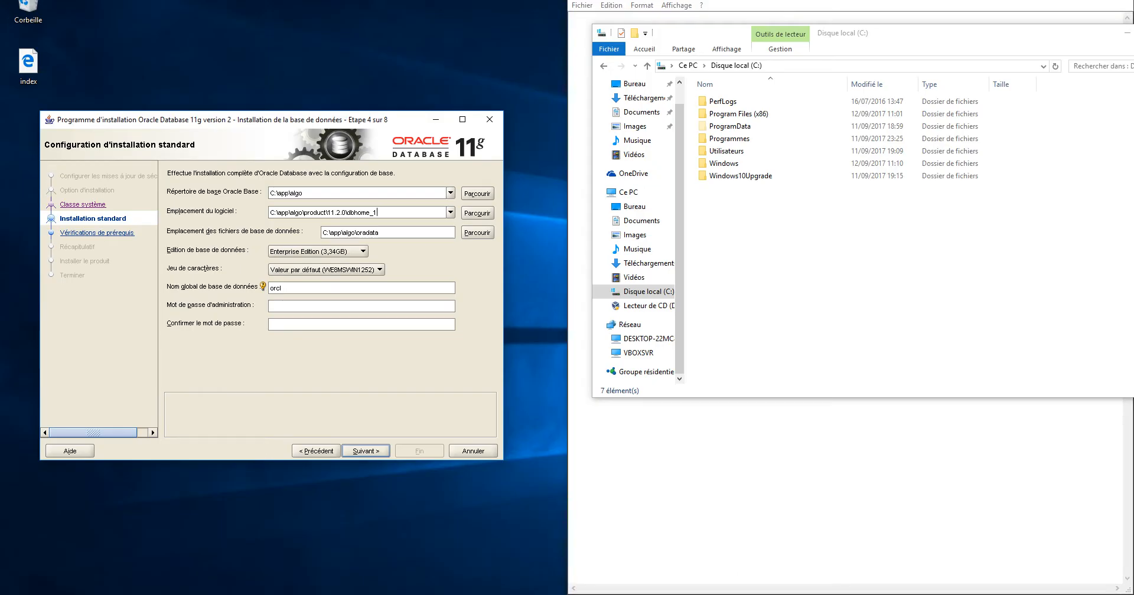
Note 'nom global de base de données: orcl' and 'SID: orcl' in Notepad
drag(282, 288, 269, 289)
click(709, 472)
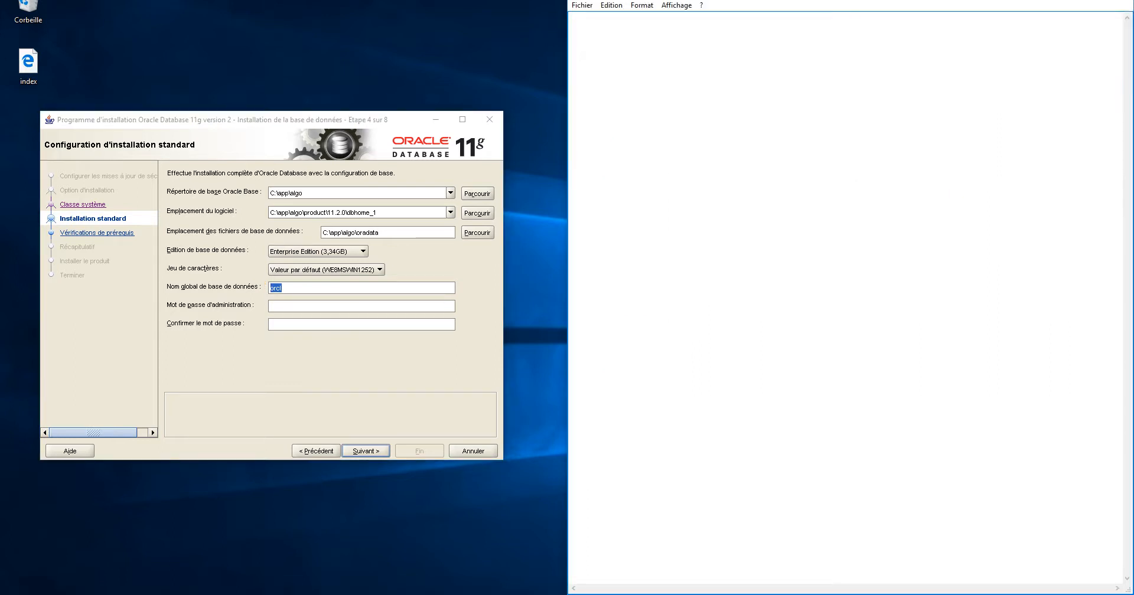
text(nom global de base de données)
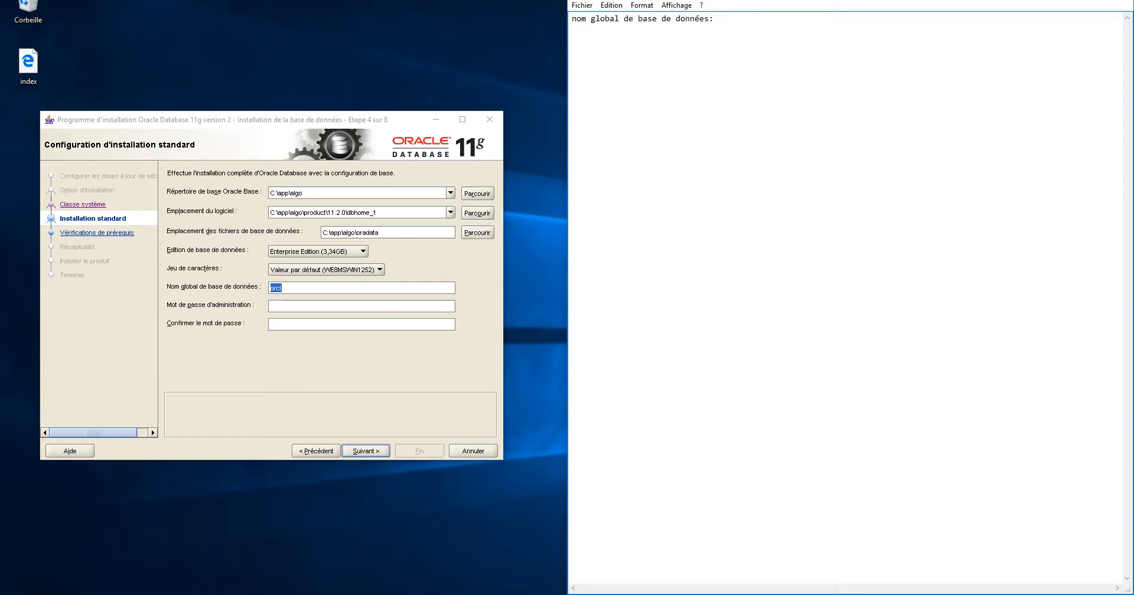
text(: orclm)
key(BackSpace)
text(SID: orcl)
Add a 'DB:' heading above the database notes
key(Return)
key(Return)
key(Return)
key(Return)
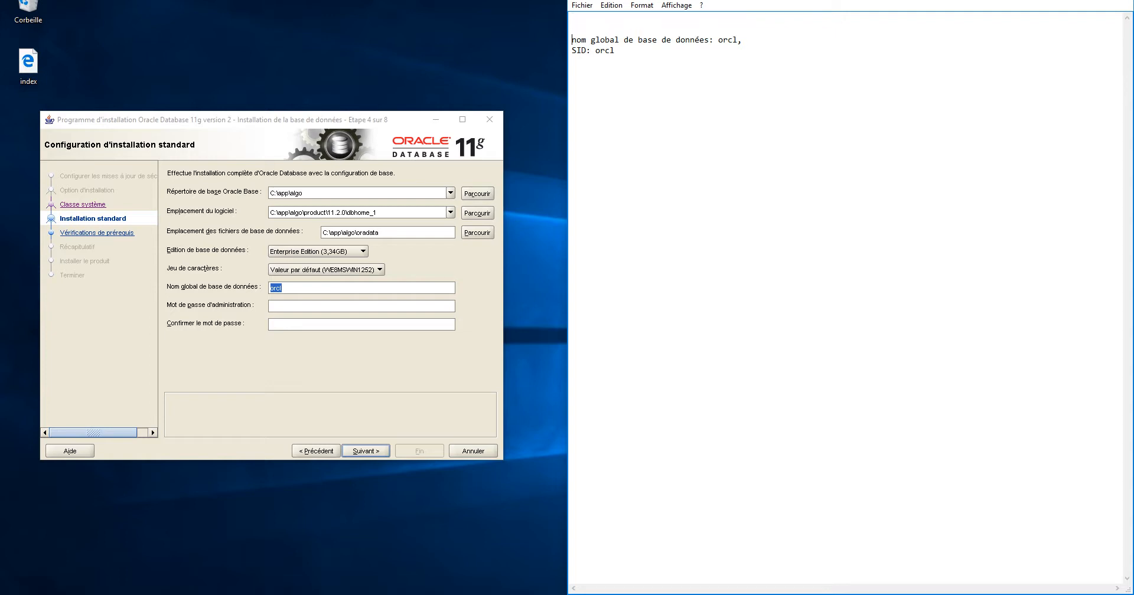
key(Up)
text(DB:)
key(Delete)
key(Return)
key(Down)
key(Down)
key(Down)
key(BackSpace)
Add a 'password:' line recording the administration password, labelled Administration
text(password:)
key(Return)
click(355, 306)
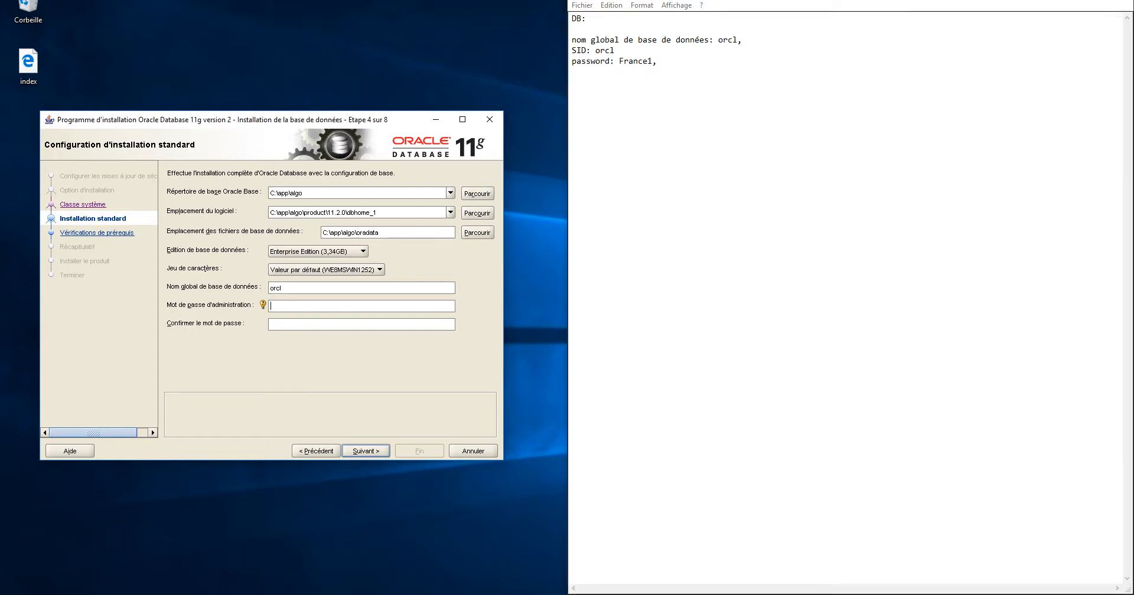
click(614, 60)
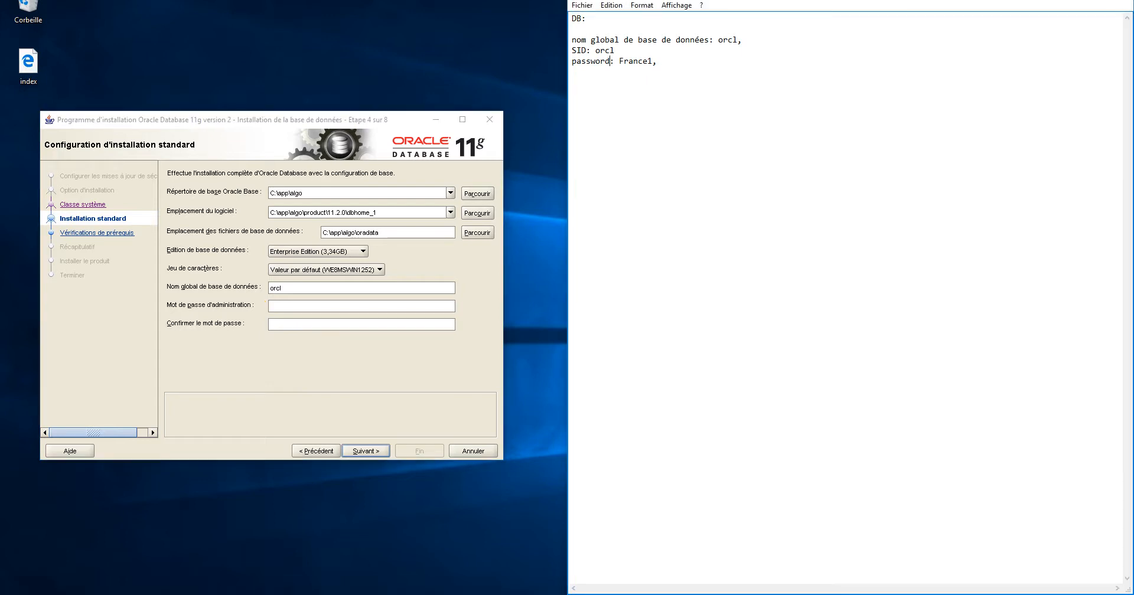
text(Admni)
key(BackSpace)
key(BackSpace)
text(inistration)
Save the Notepad database notes in Documents as 'oracle database'
click(581, 5)
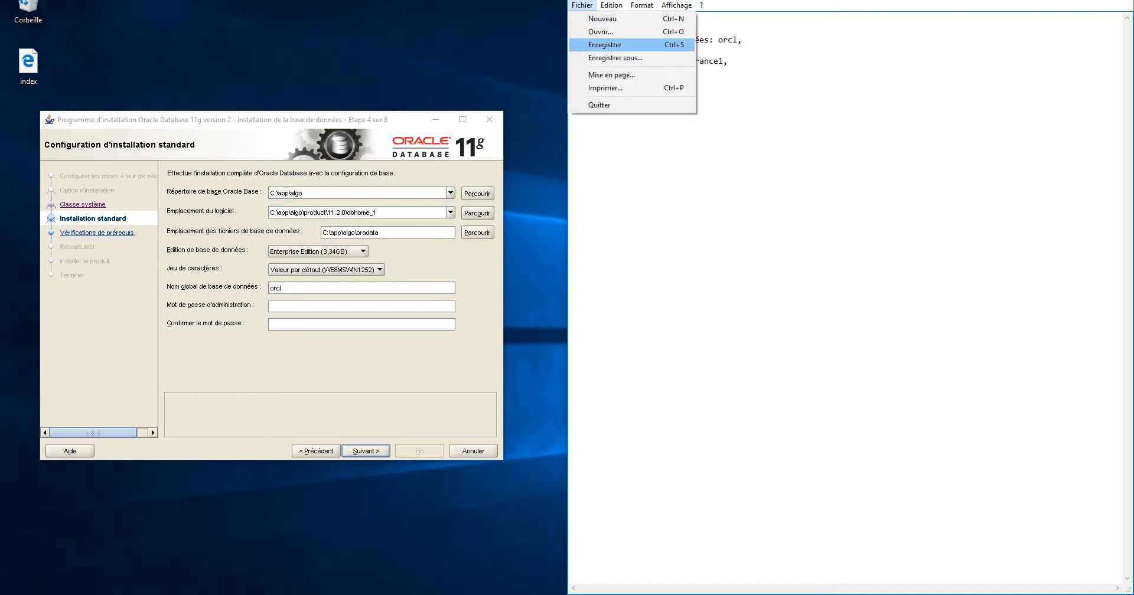
key(Return)
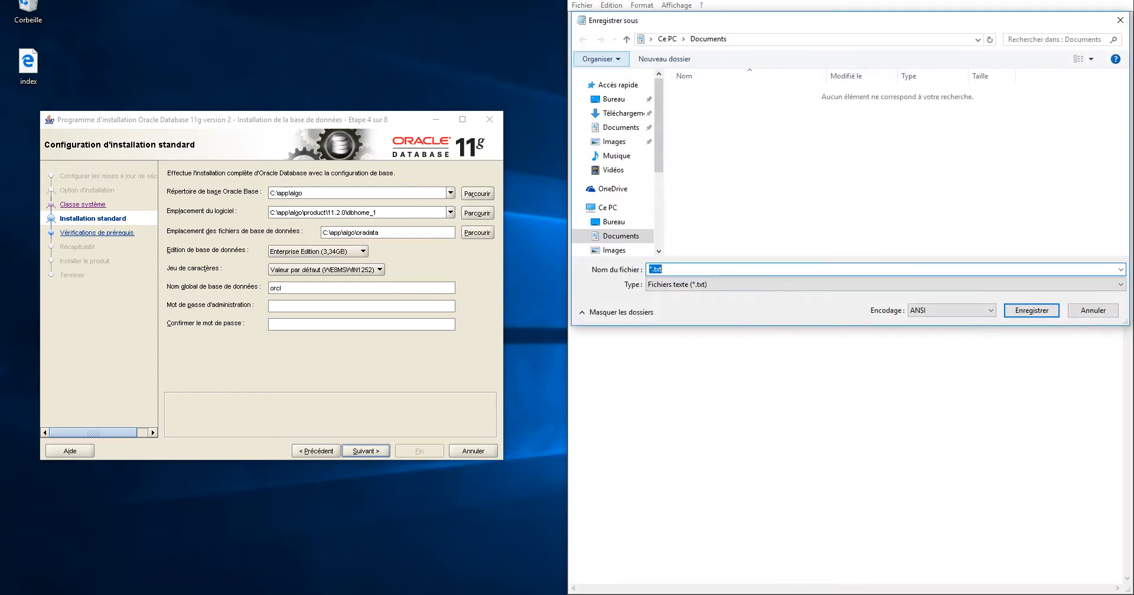
text(oracle)
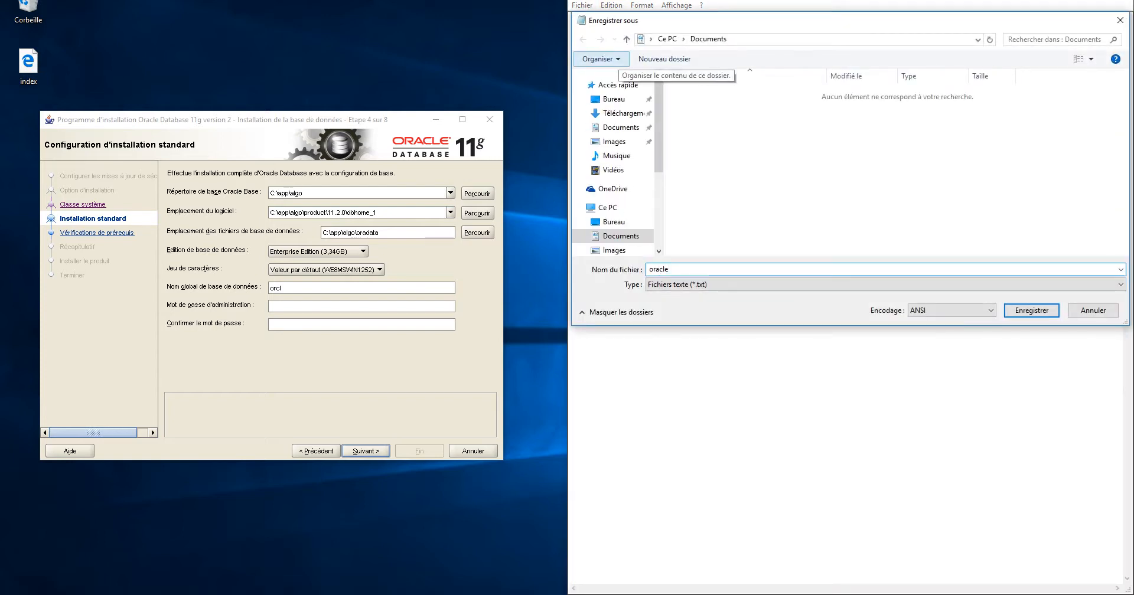
text( database)
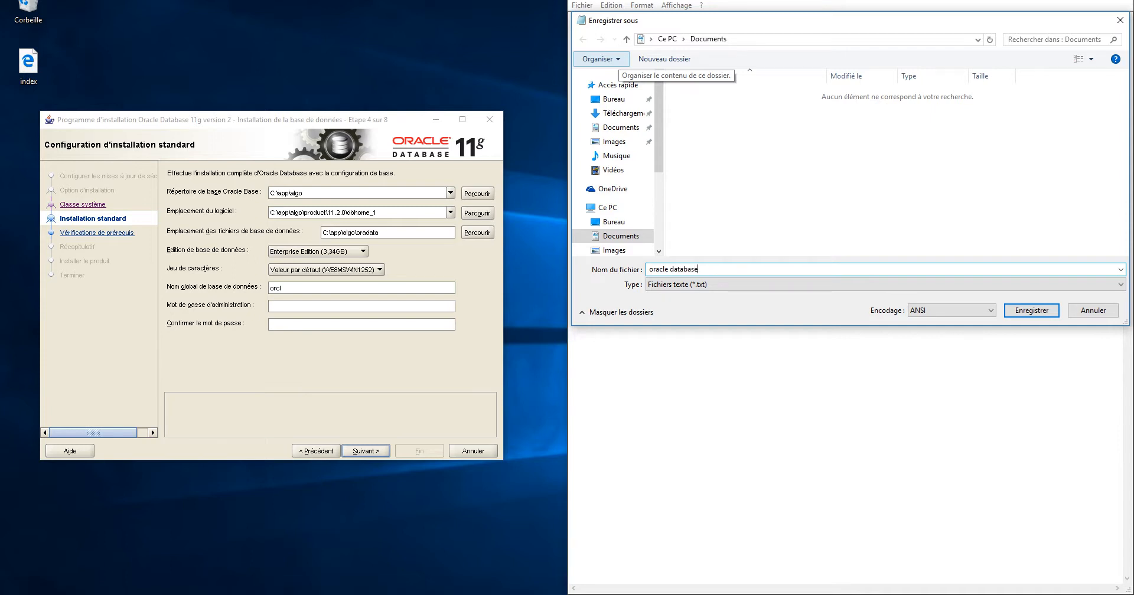
key(Return)
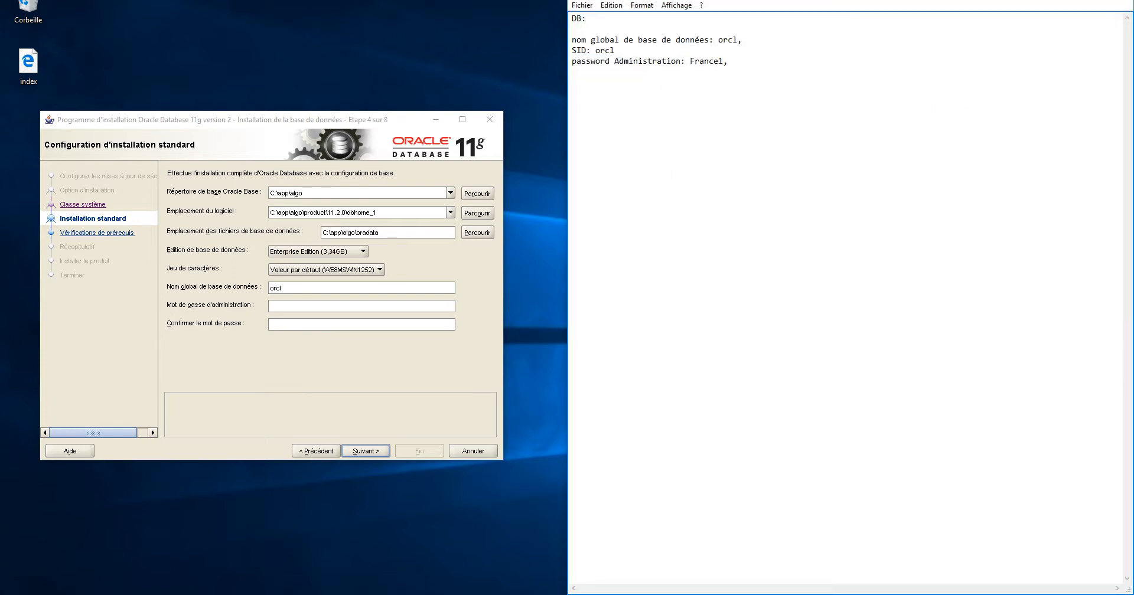
click(319, 306)
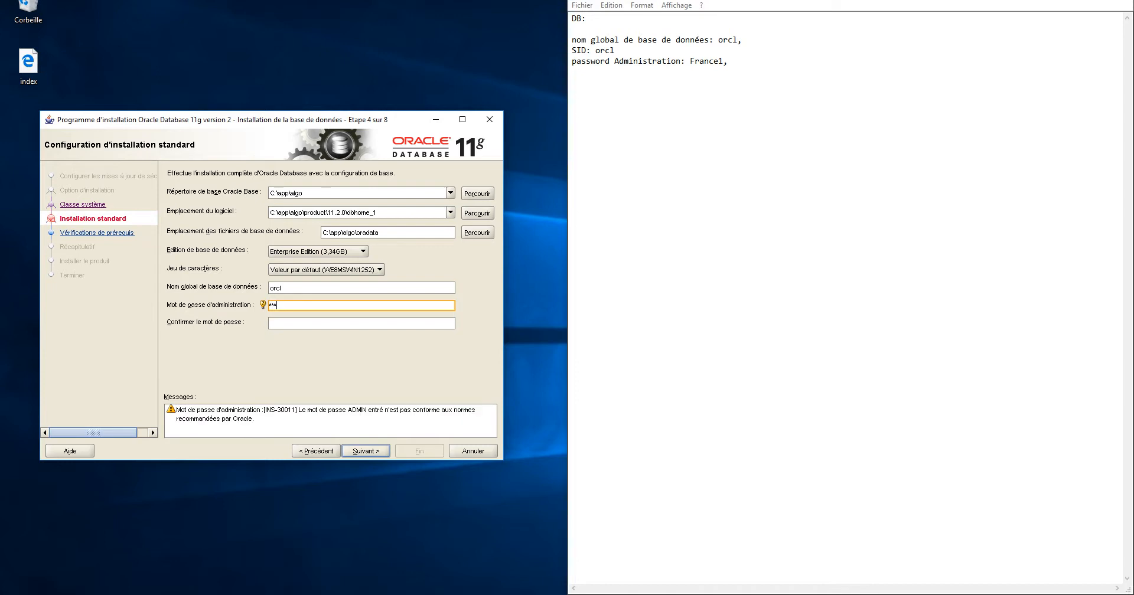
Enter and confirm the administration password, then review the Récapitulatif summary for orcl
key(Tab)
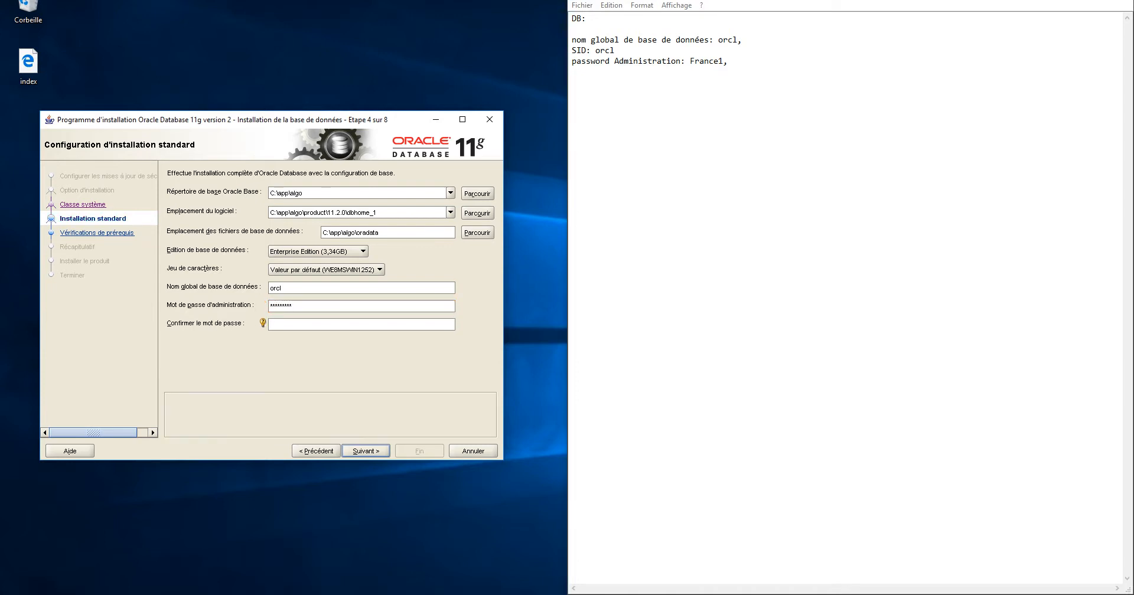
key(Return)
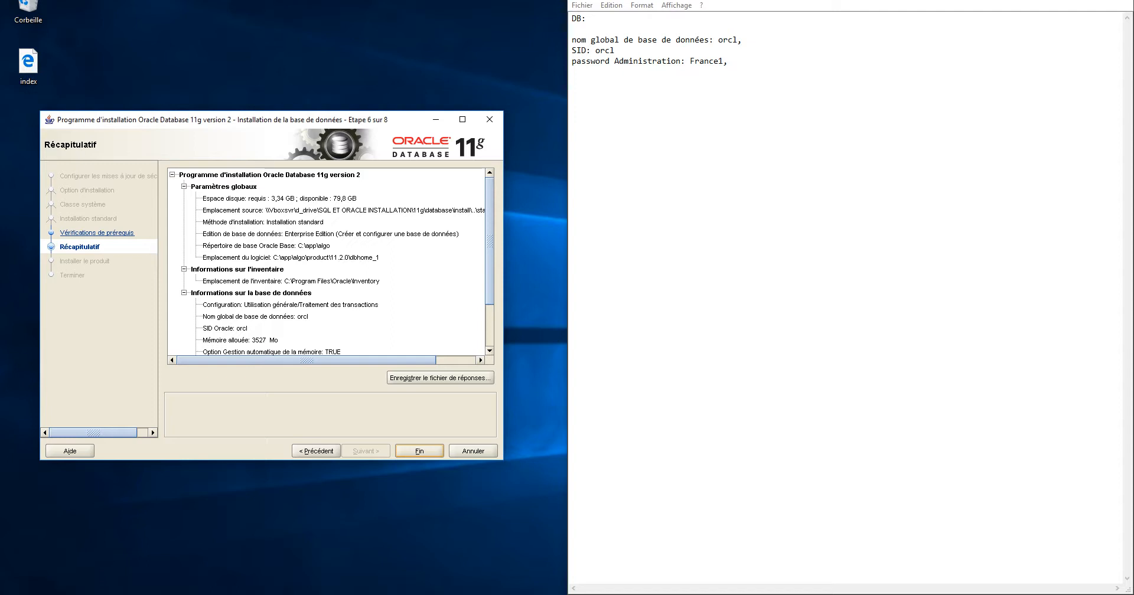
scroll(326, 262, down, 3)
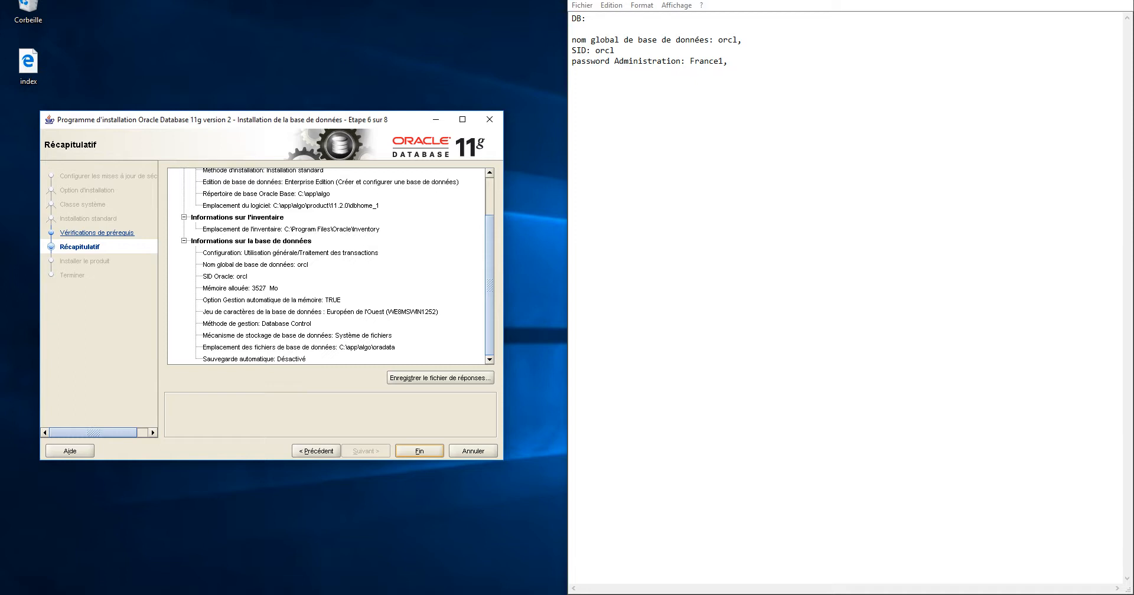
Refresh the Disque local (C:) listing in File Explorer, then minimize the window
key(alt+Tab)
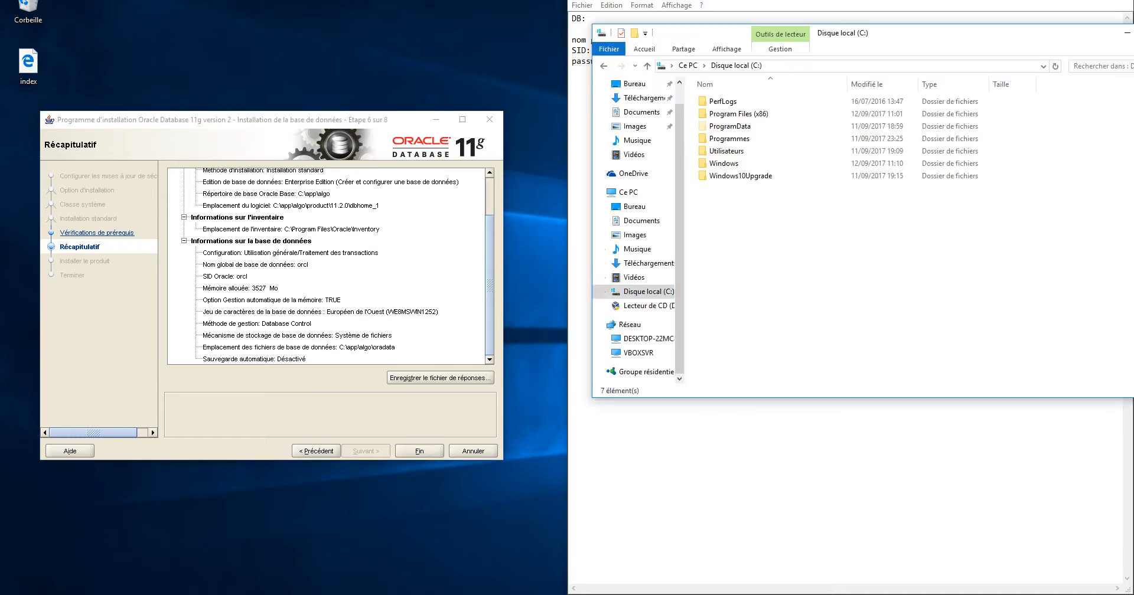
right_click(732, 228)
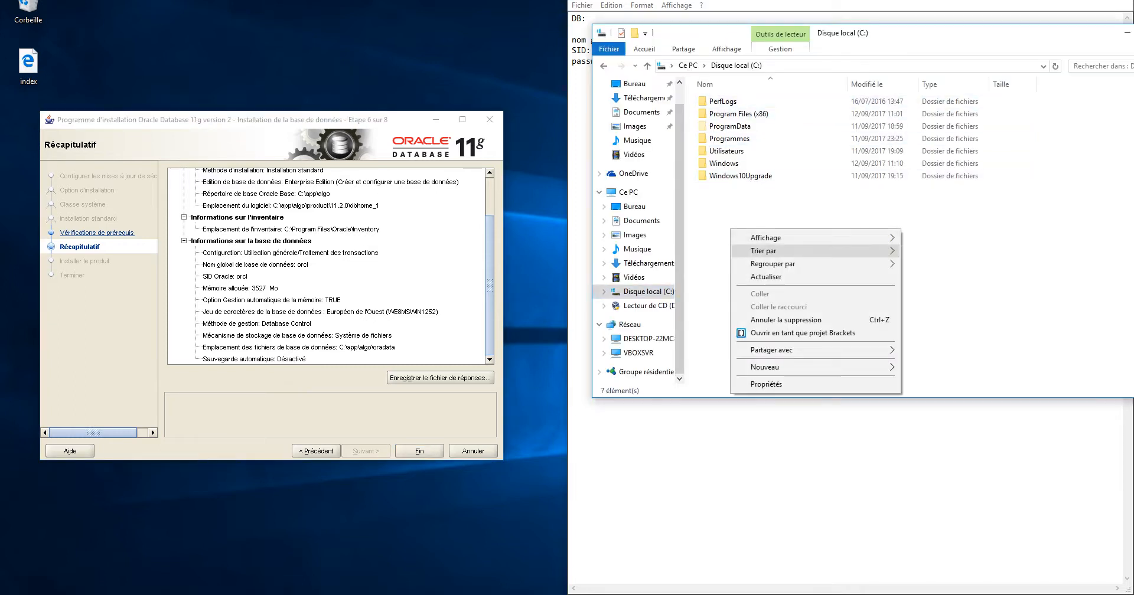
click(768, 277)
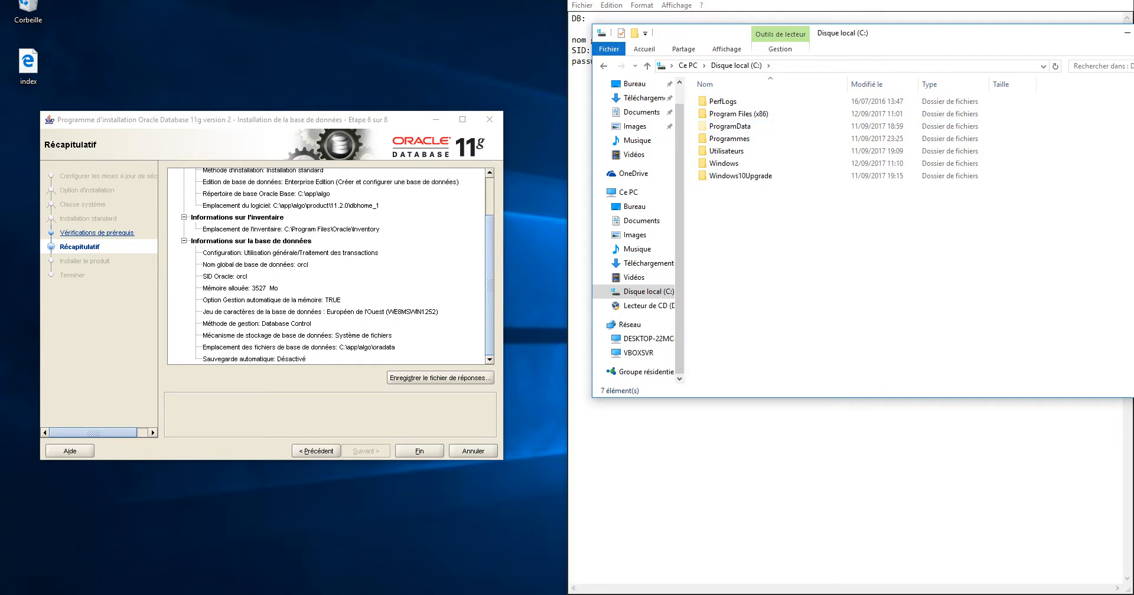
click(1127, 34)
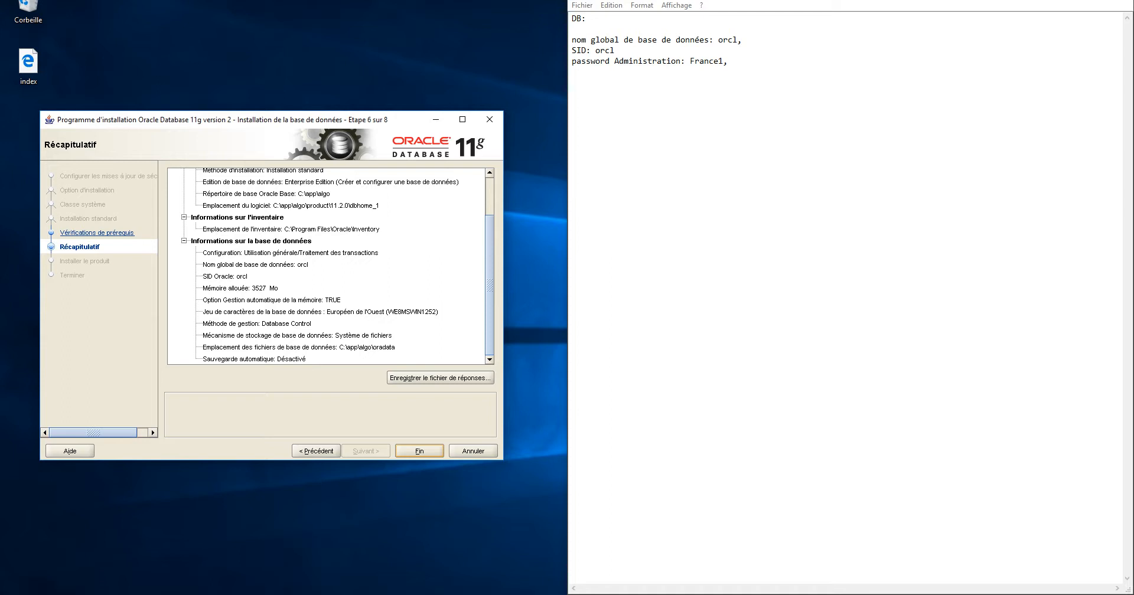
Start the installation from the Récapitulatif page with Fin, and move the installer window up-right
click(419, 451)
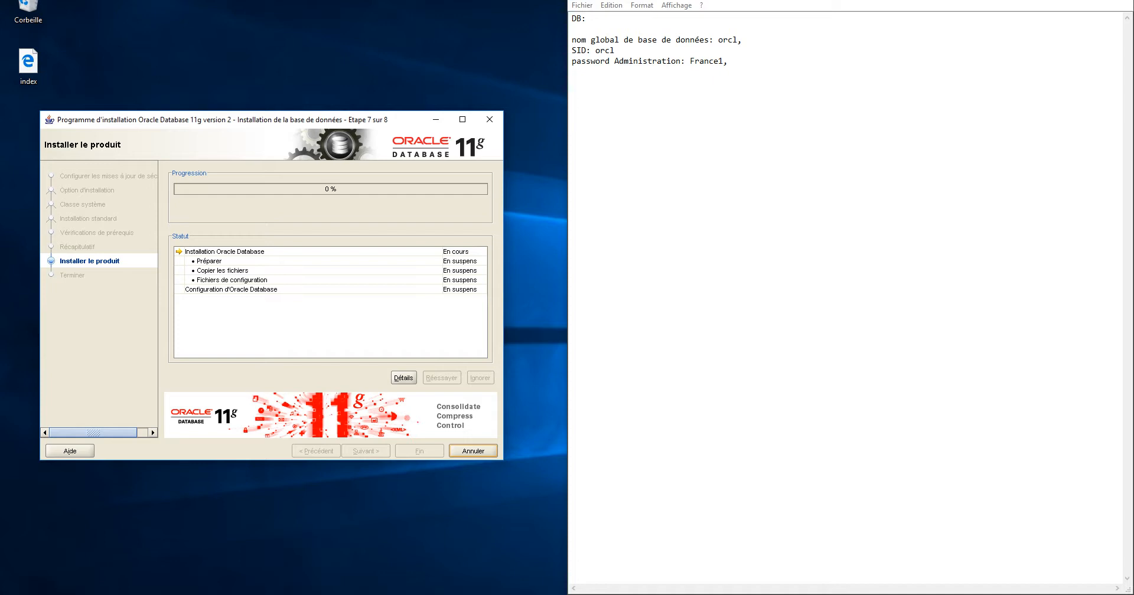
drag(254, 119, 287, 44)
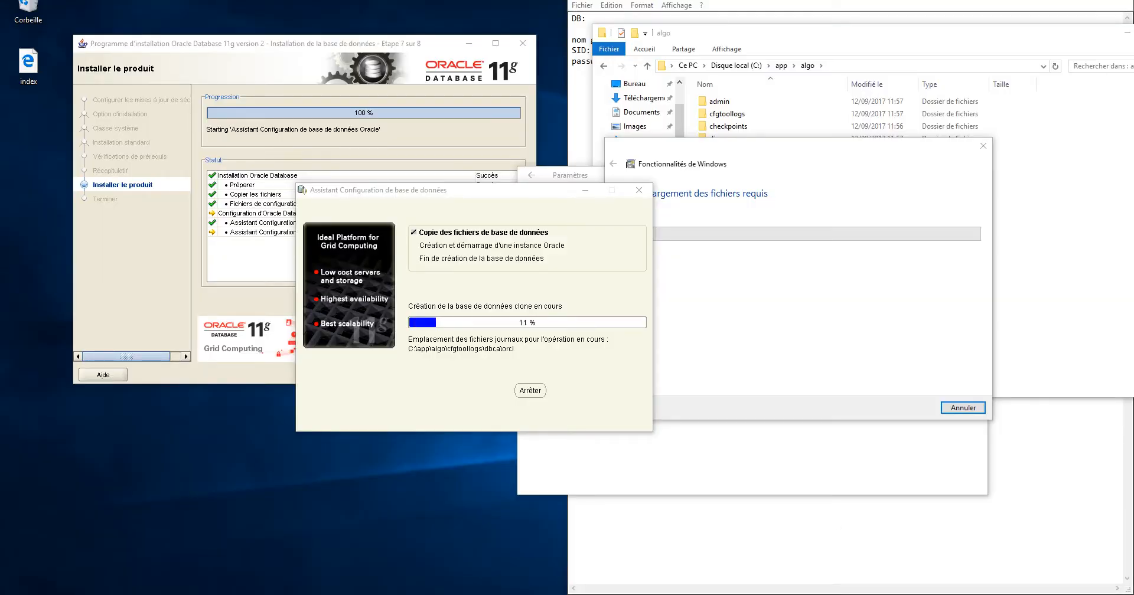
Close the update history settings window and minimize the algo folder and Notepad
drag(437, 190, 255, 244)
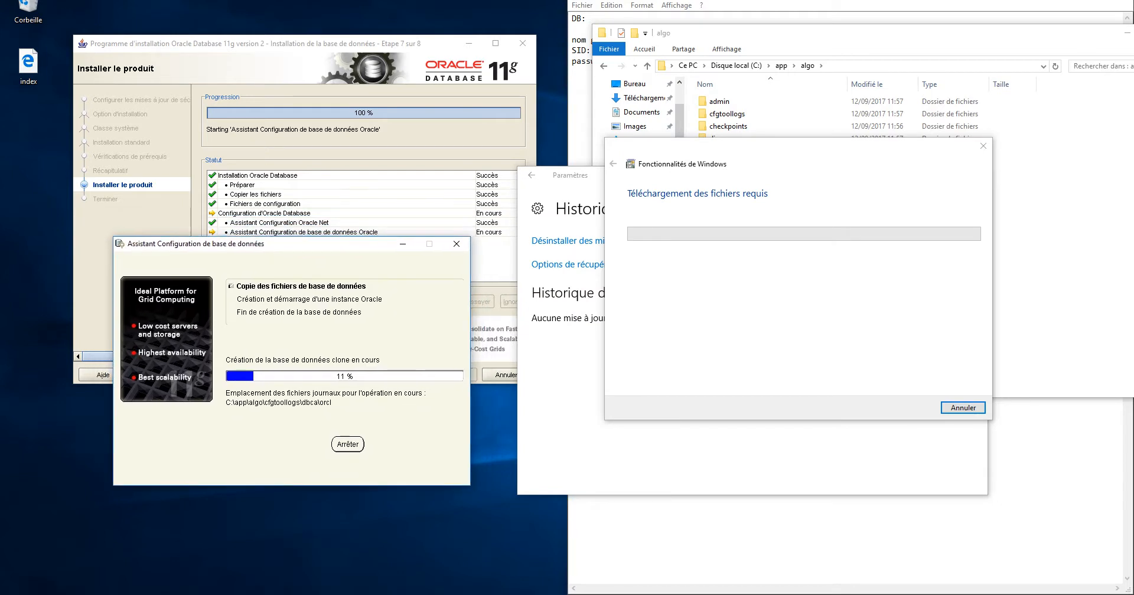
drag(652, 148, 755, 139)
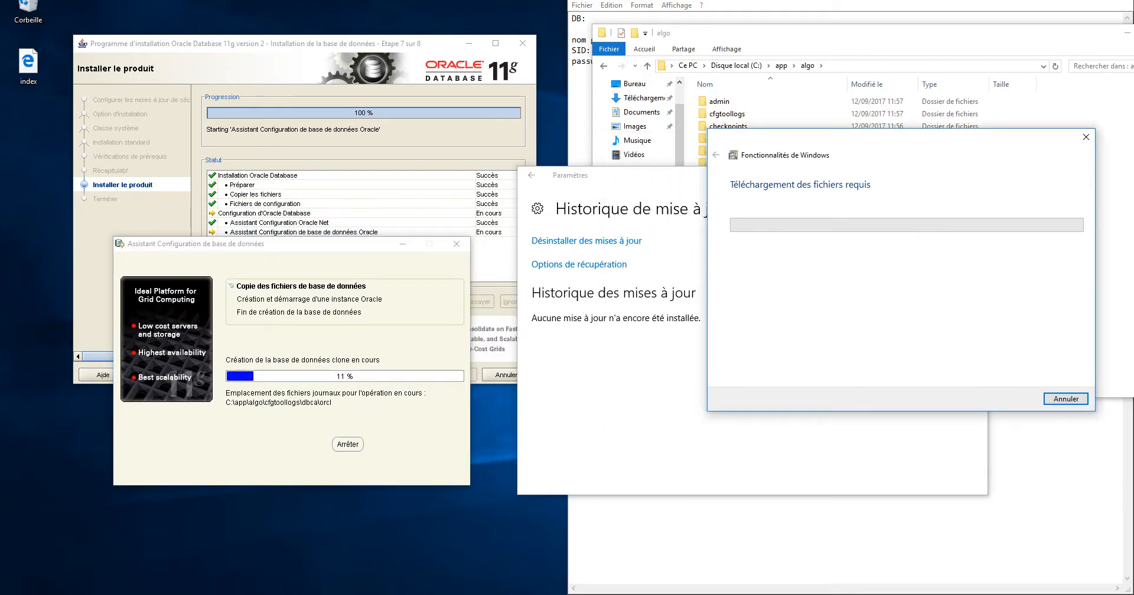
drag(650, 176, 718, 163)
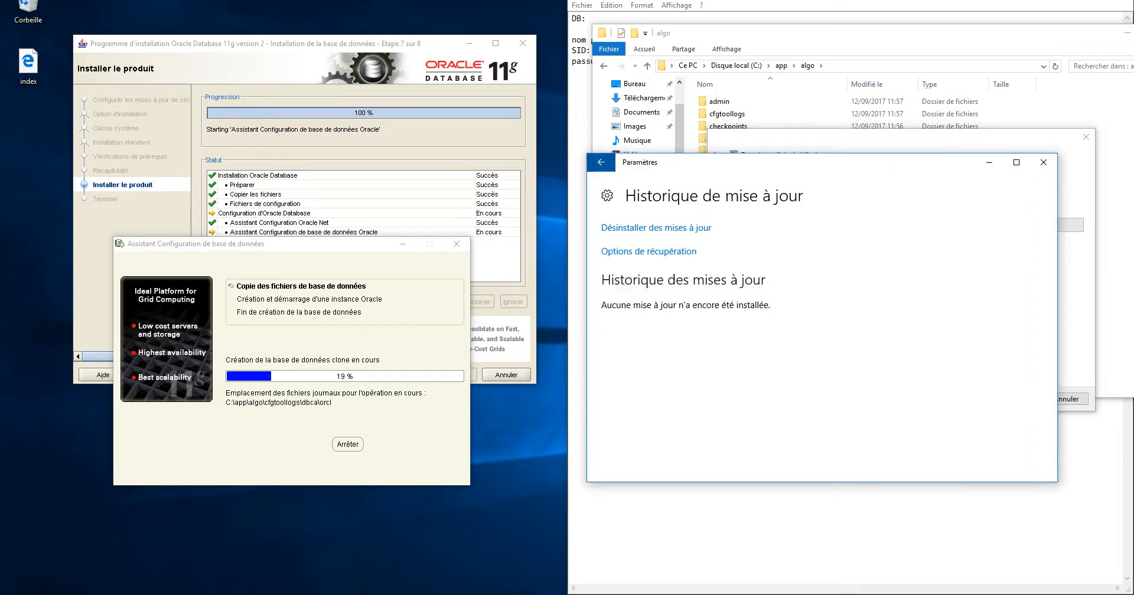
click(1044, 163)
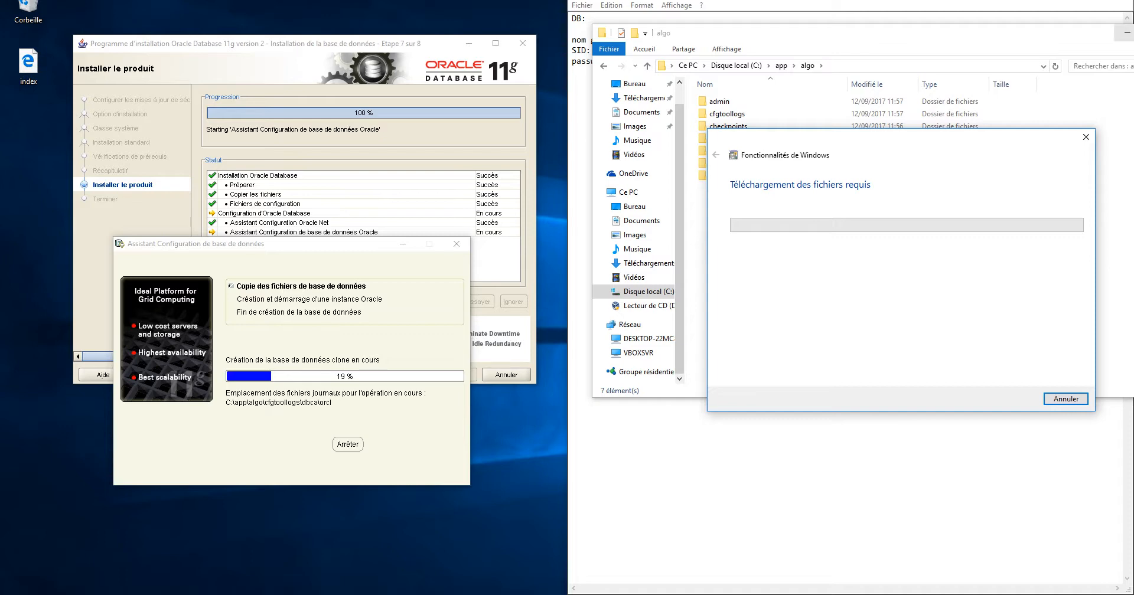
click(1126, 33)
click(1065, 0)
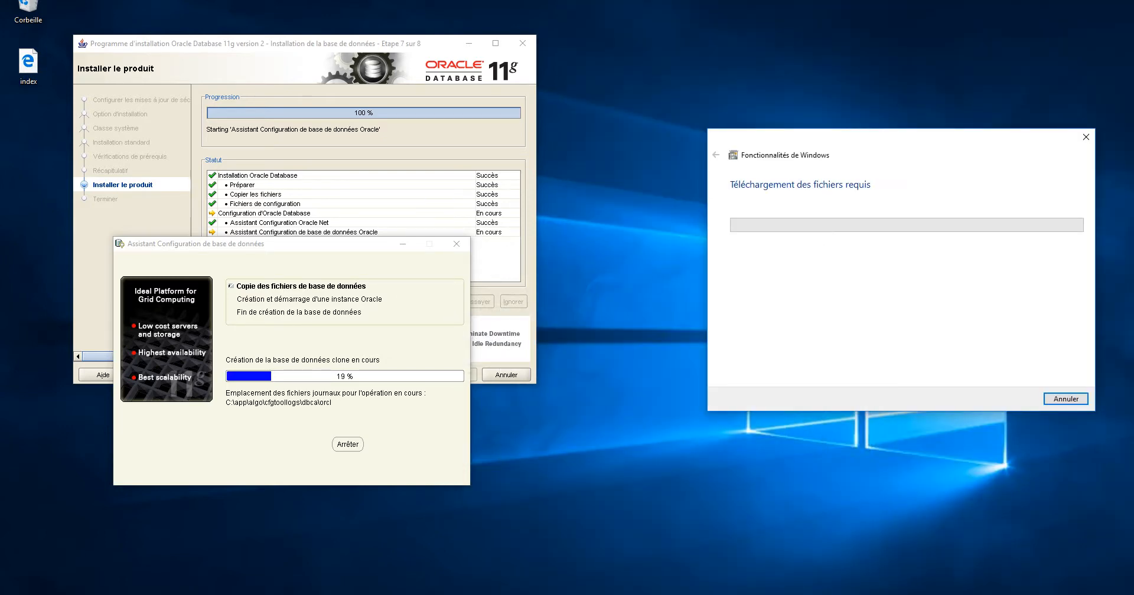
Reposition the configuration assistant progress window and bring back the C:\app\algo folder
drag(250, 246, 741, 174)
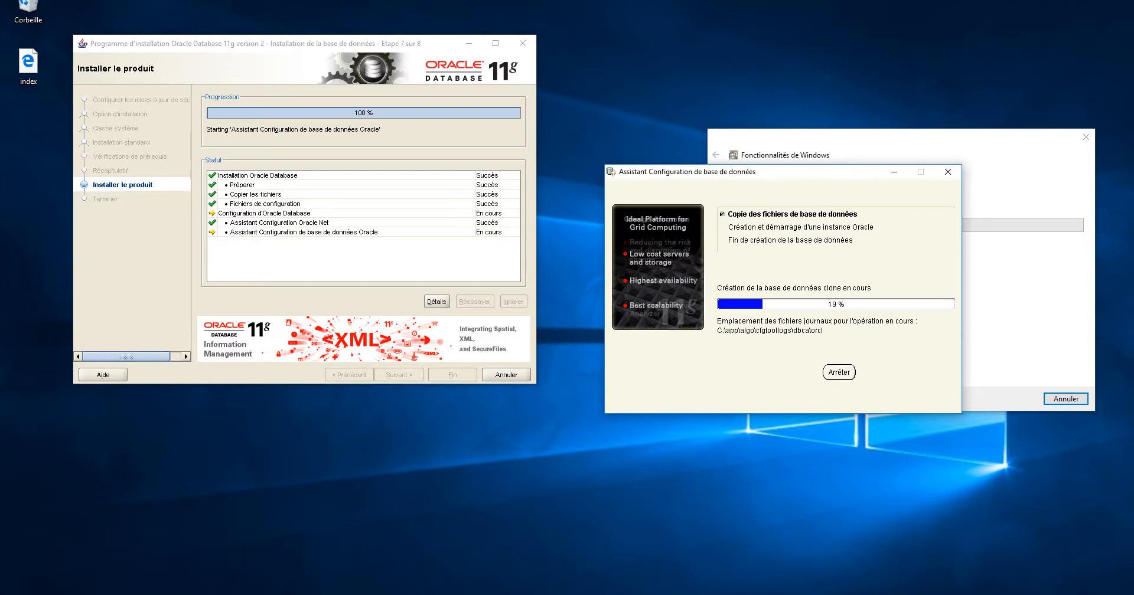
drag(716, 170, 620, 115)
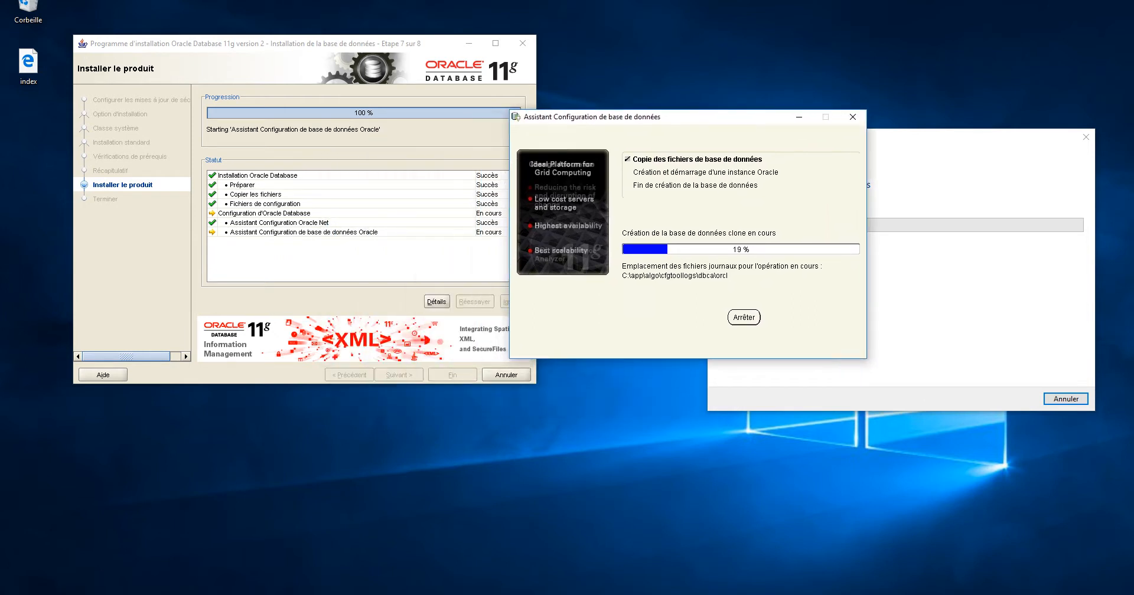
drag(621, 116, 454, 100)
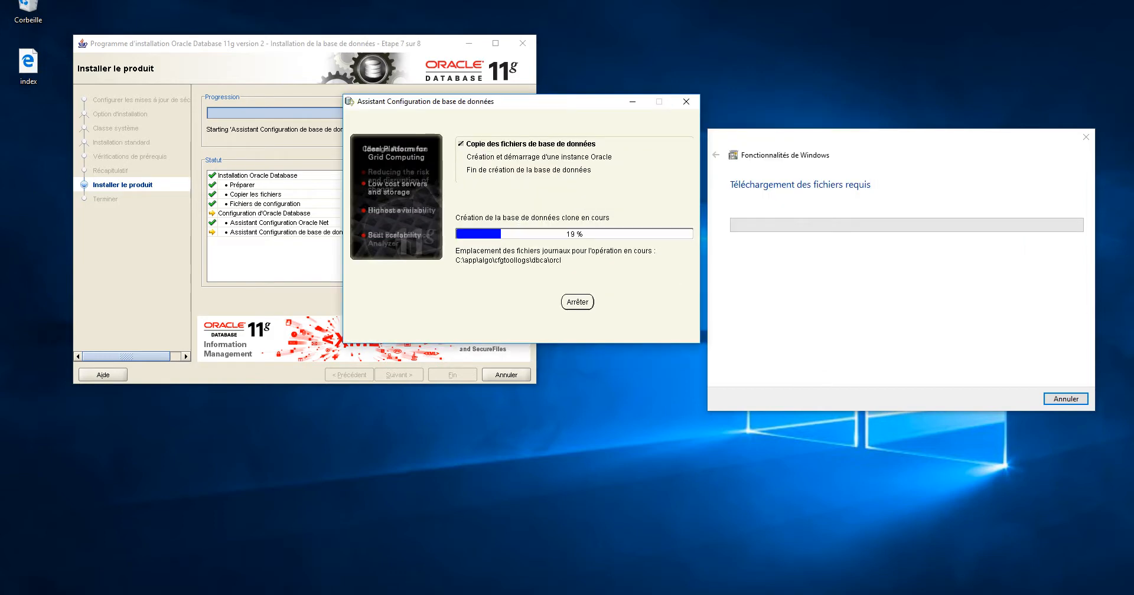
key(alt+Tab)
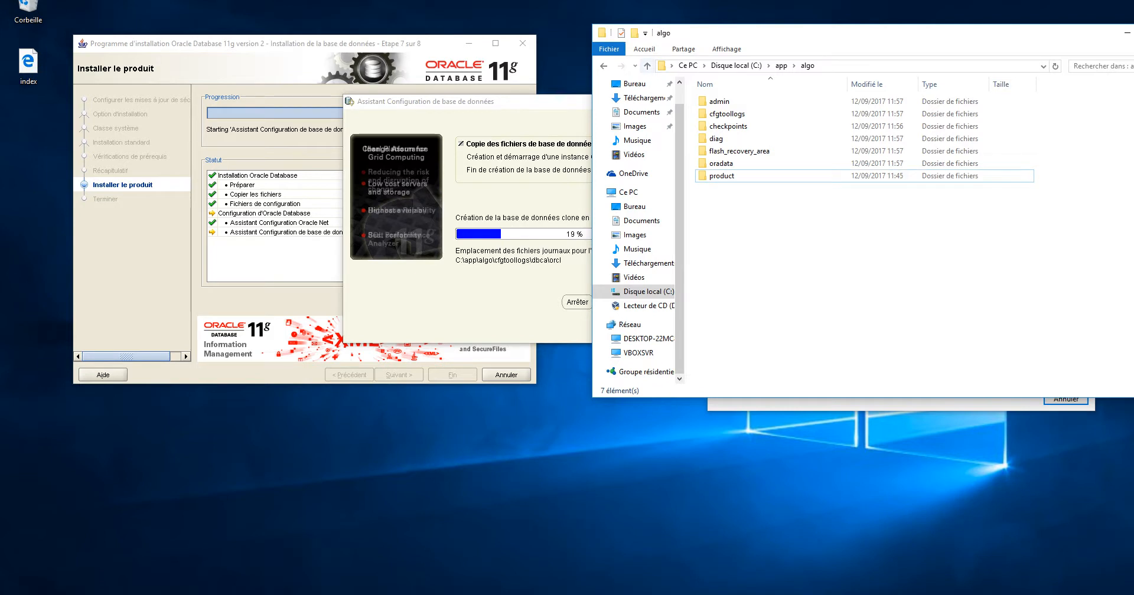
Browse the admin, oradata and product folders in C:\app\algo, then go back up to C:\app
click(647, 65)
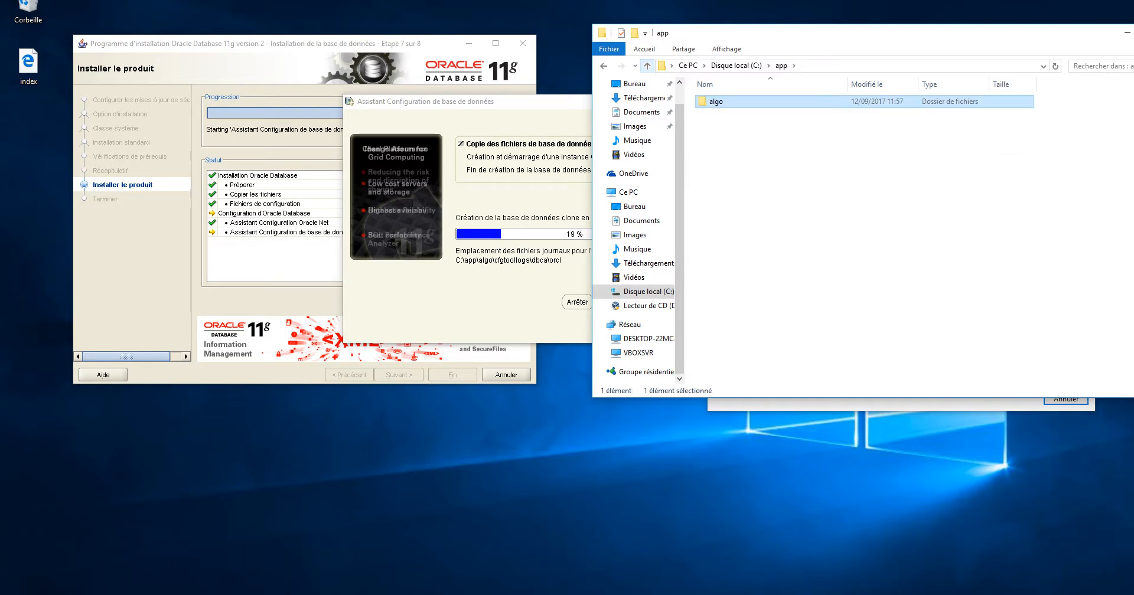
click(647, 65)
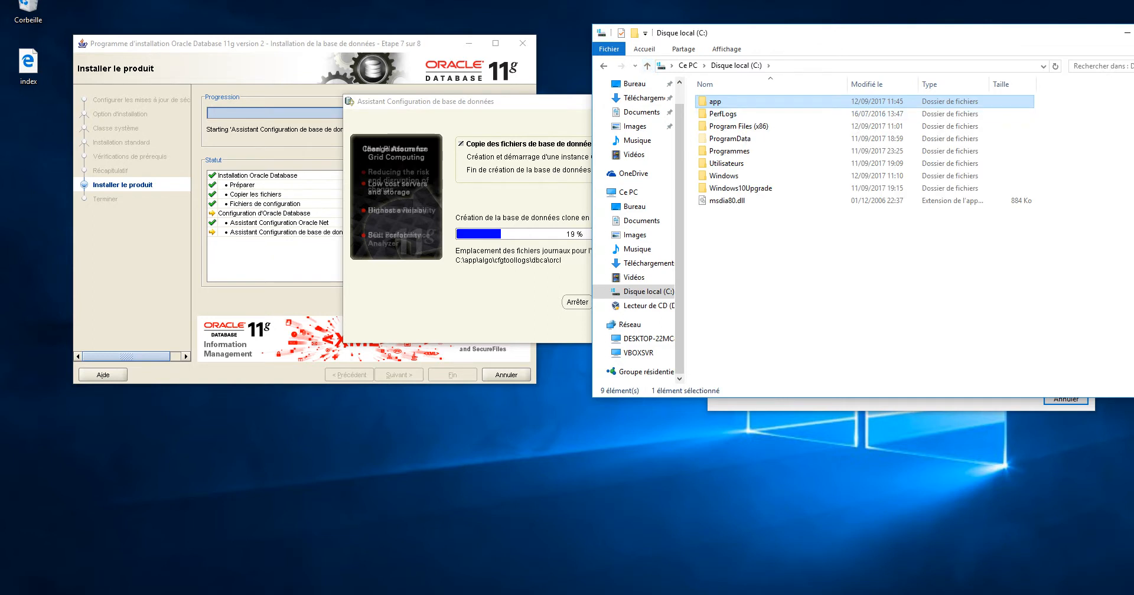
double_click(714, 102)
double_click(715, 102)
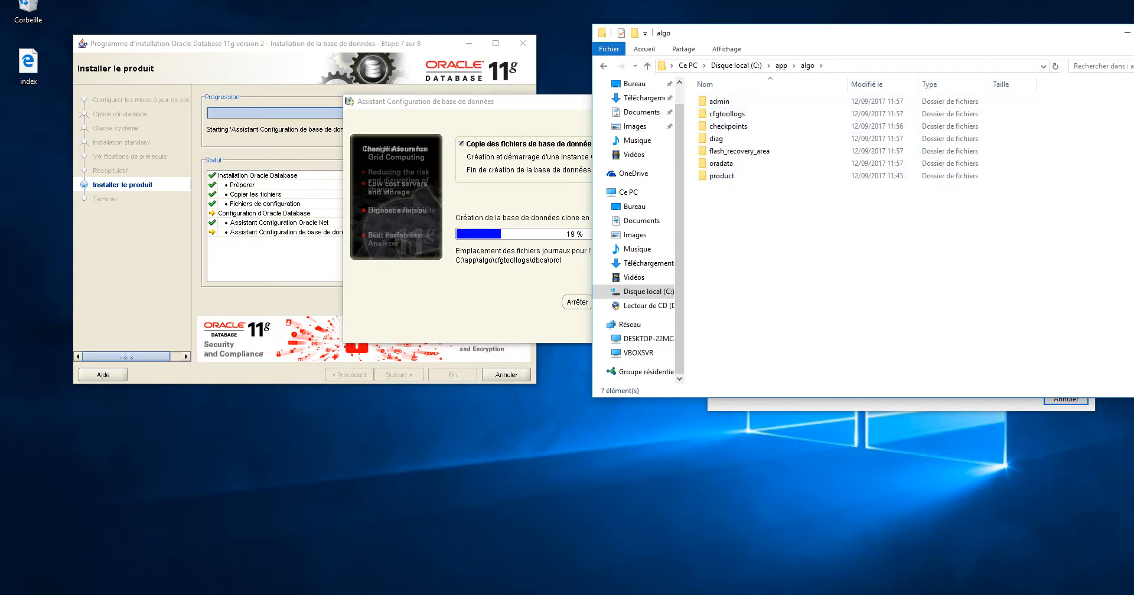
click(719, 102)
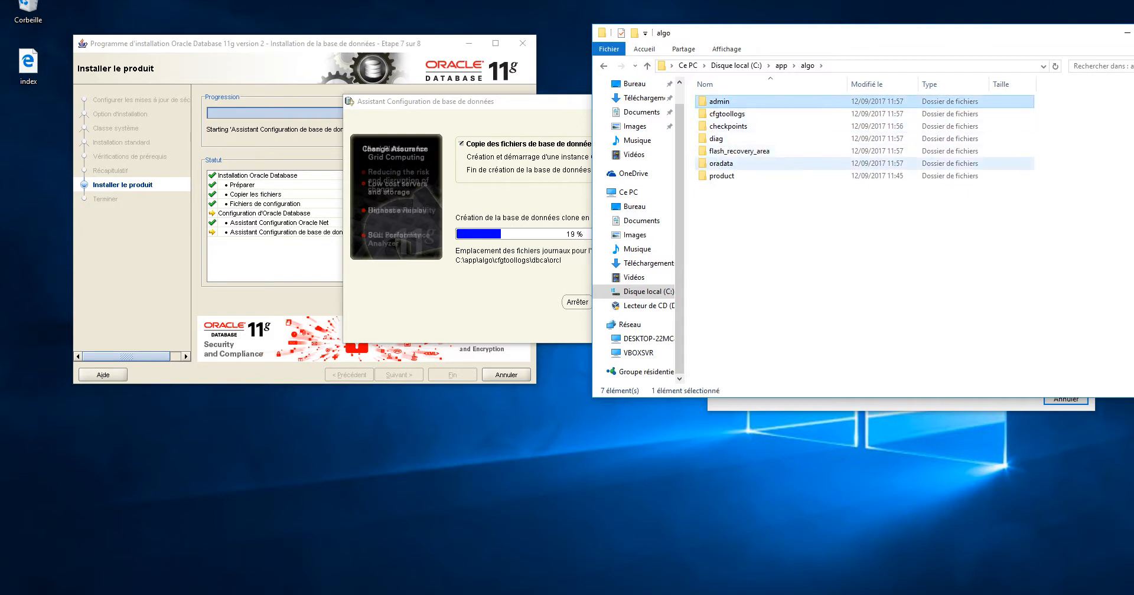
click(720, 163)
click(721, 176)
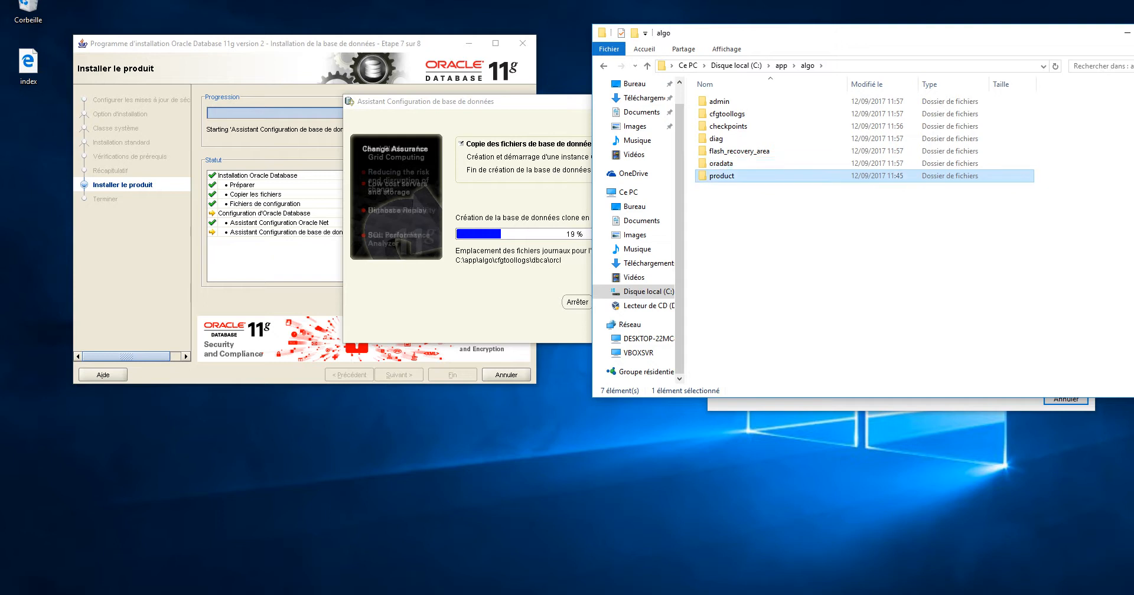
click(647, 66)
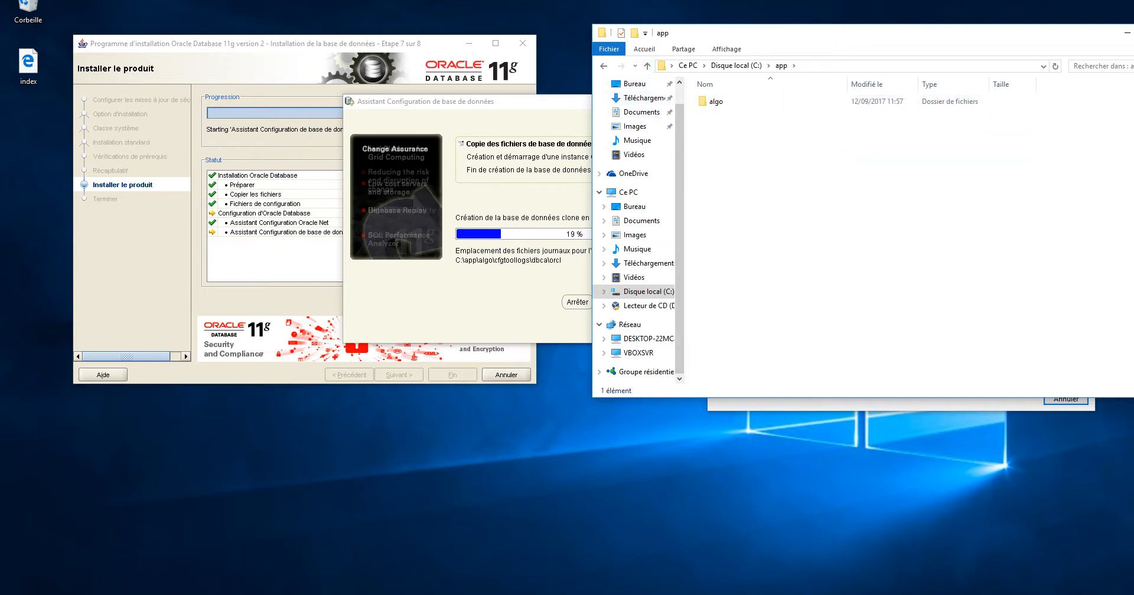
drag(564, 105, 420, 90)
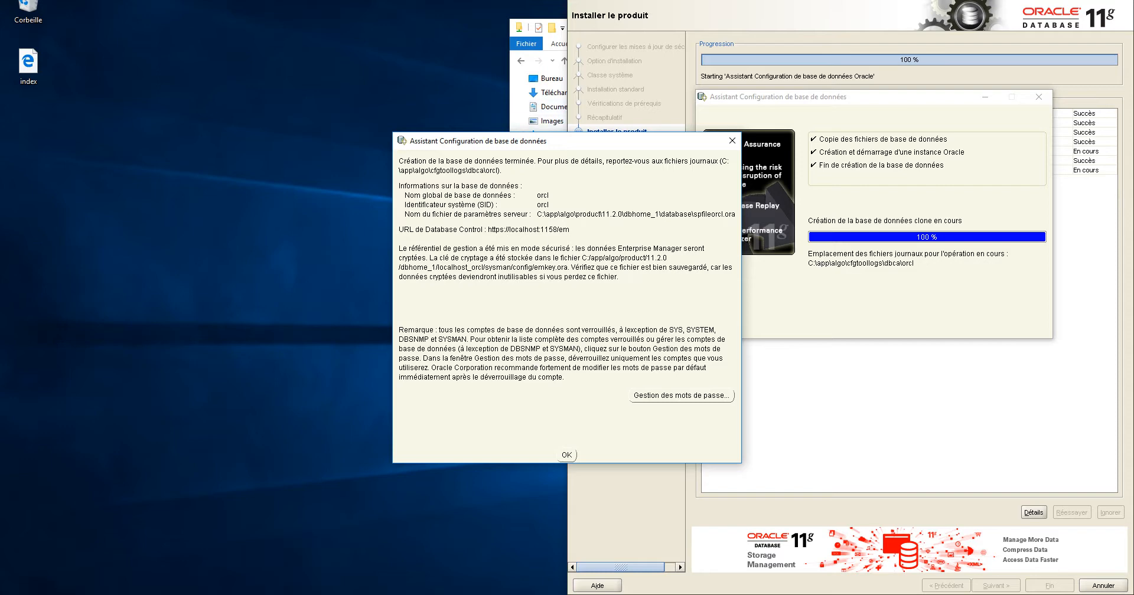
drag(542, 142, 265, 144)
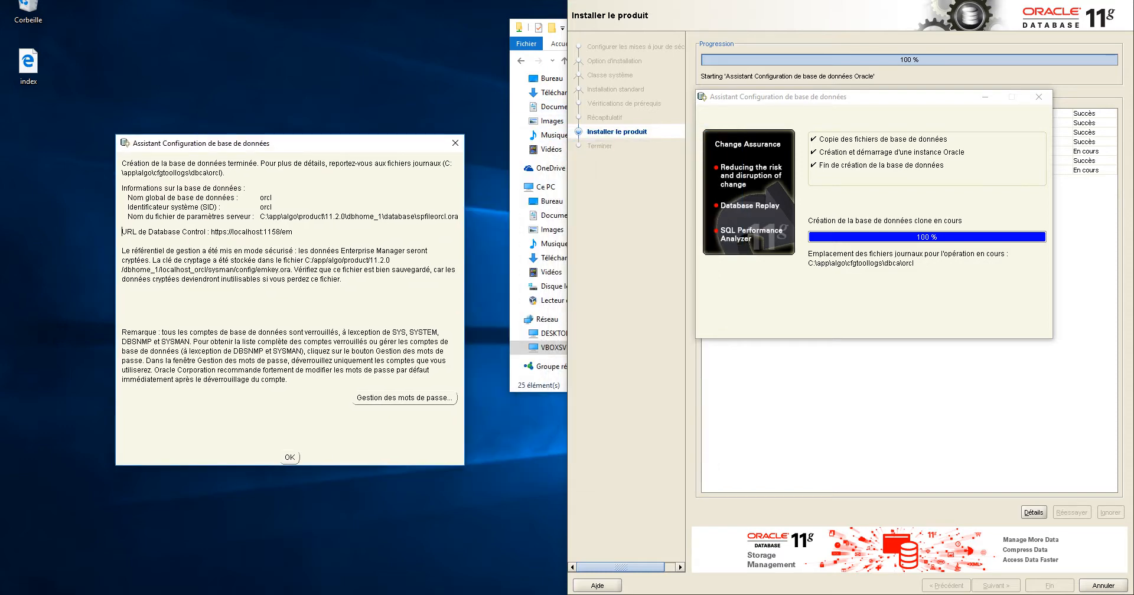
key(alt+Tab)
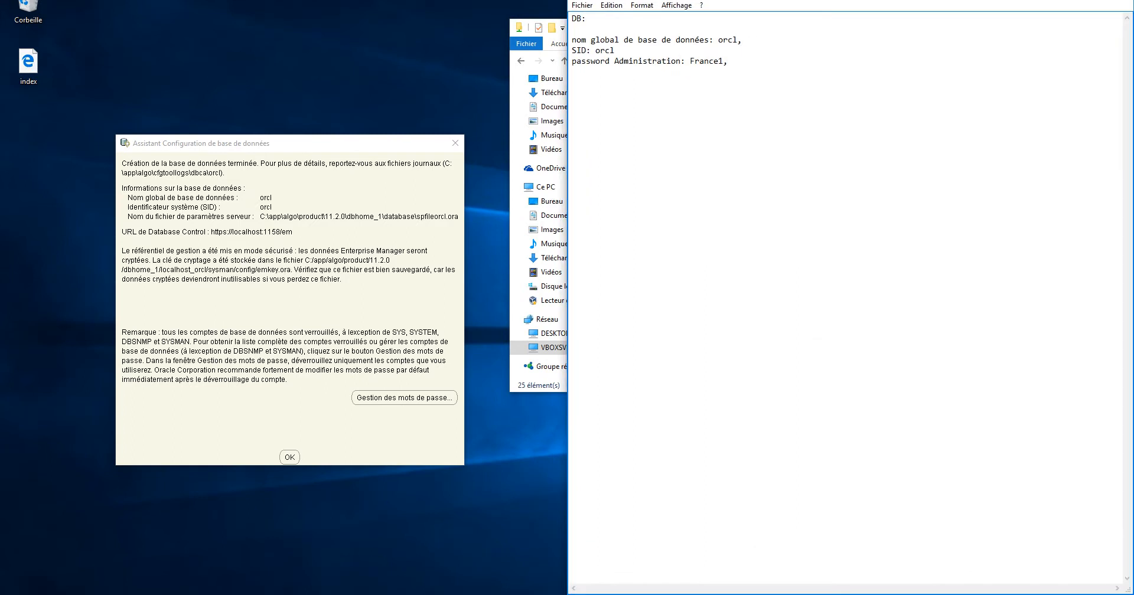
drag(700, 3, 687, 244)
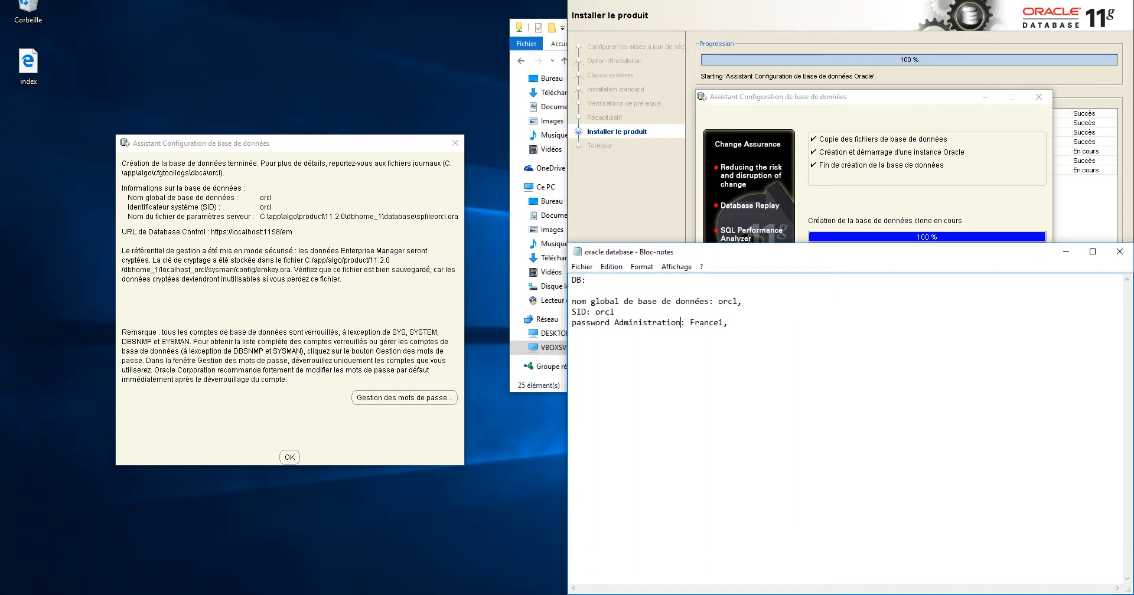
click(681, 322)
drag(122, 232, 254, 238)
key(ctrl+c)
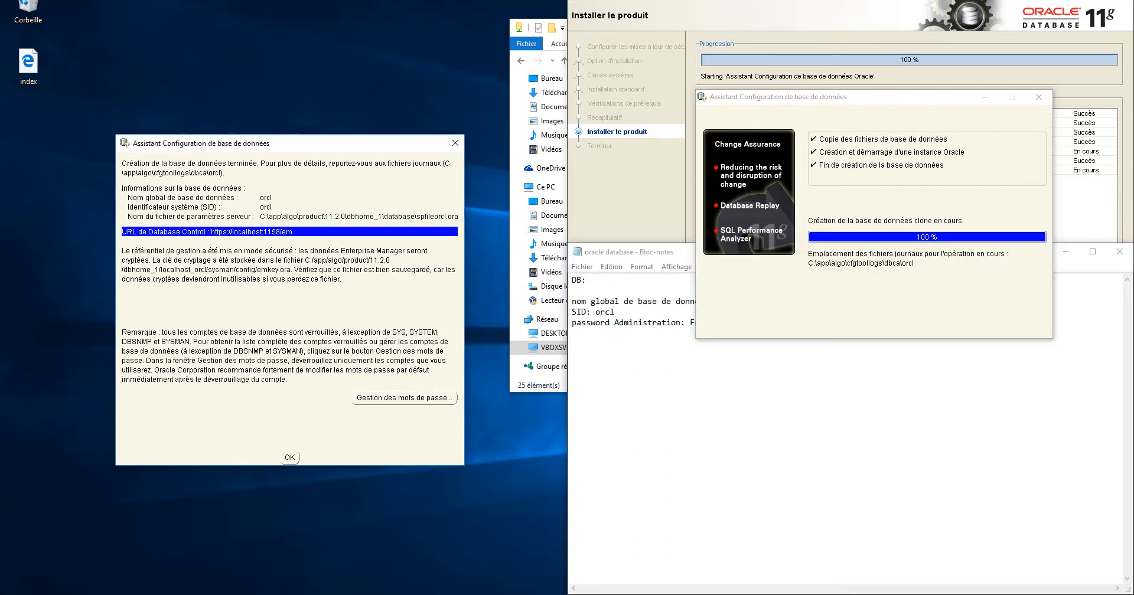
click(590, 336)
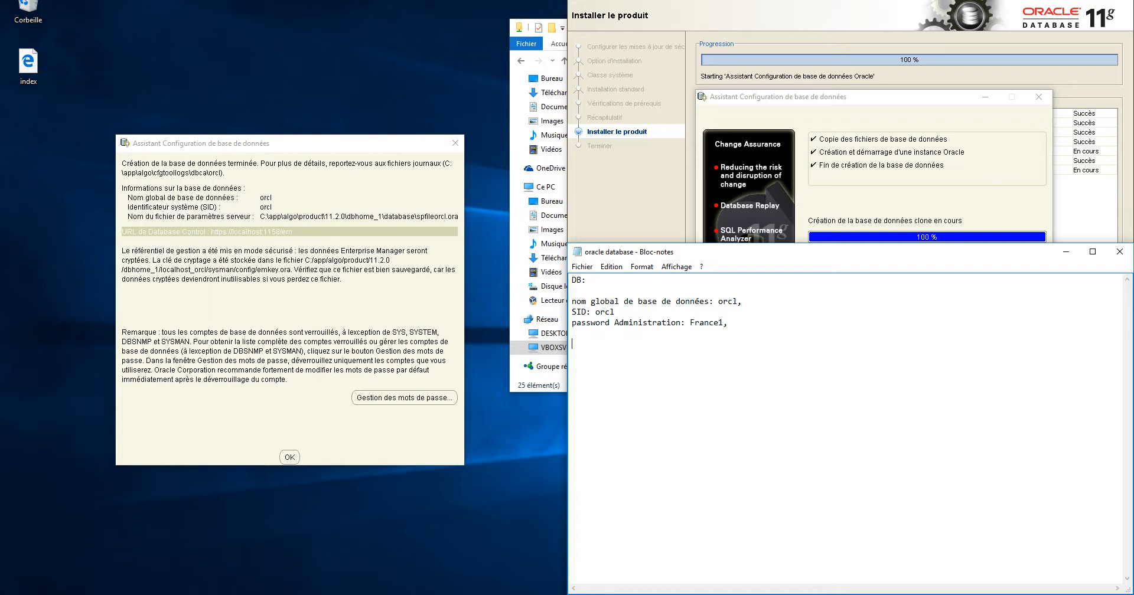
key(ctrl+v)
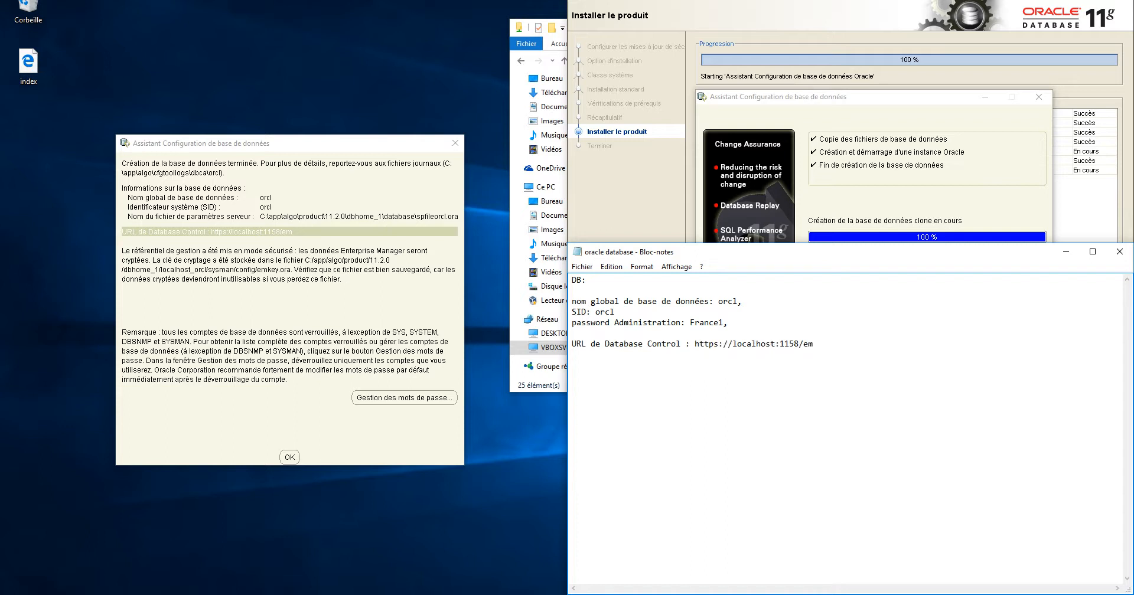
drag(813, 344, 695, 344)
key(ctrl+c)
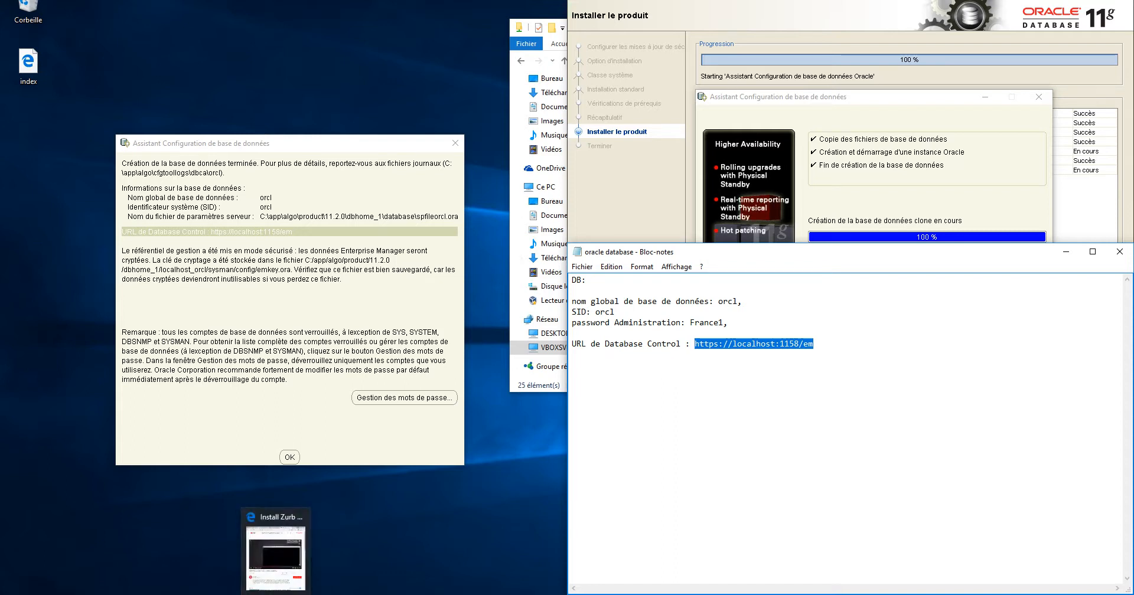
right_click(275, 594)
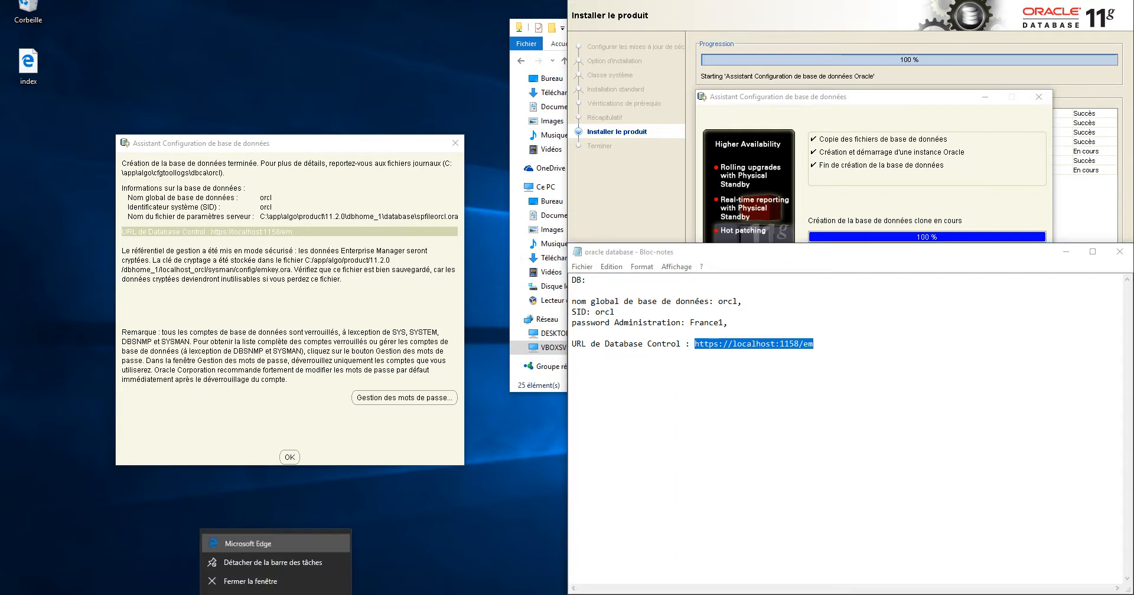
click(269, 544)
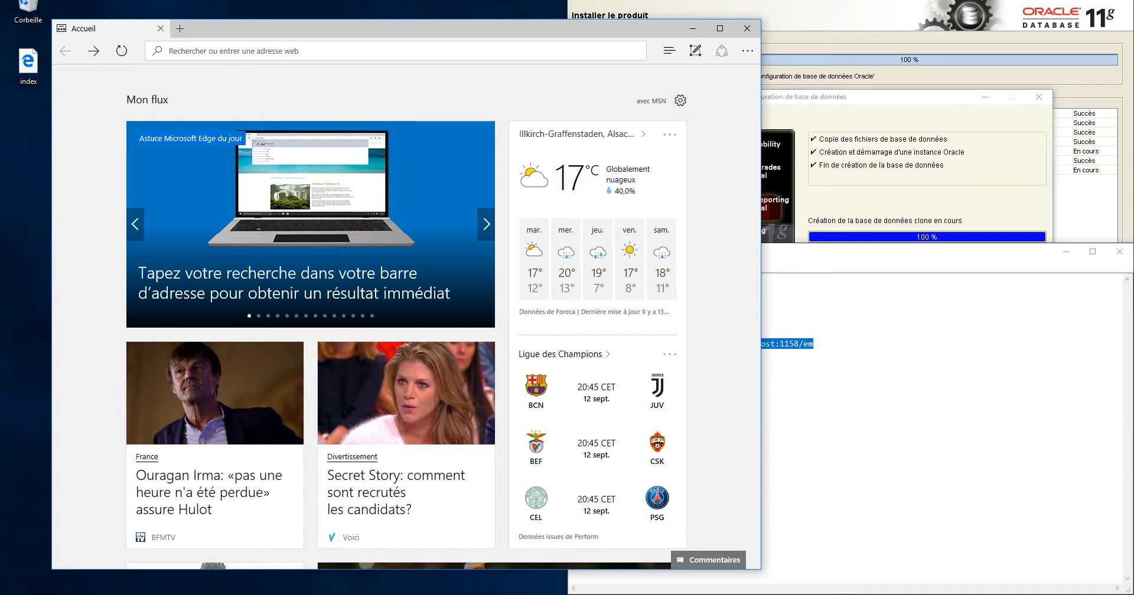
key(ctrl+v)
key(Return)
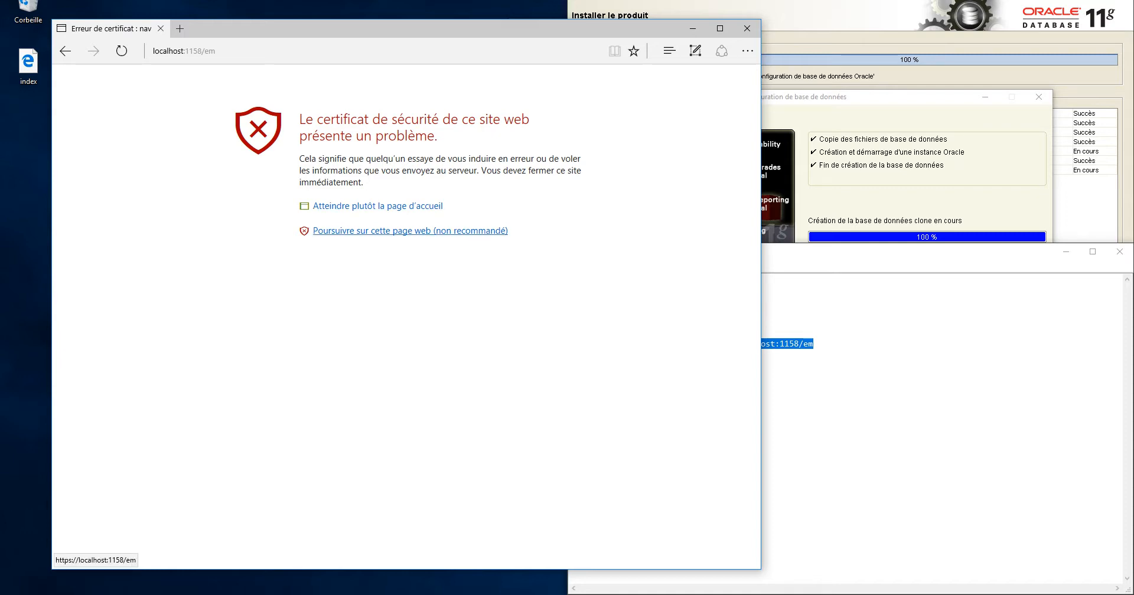
click(410, 231)
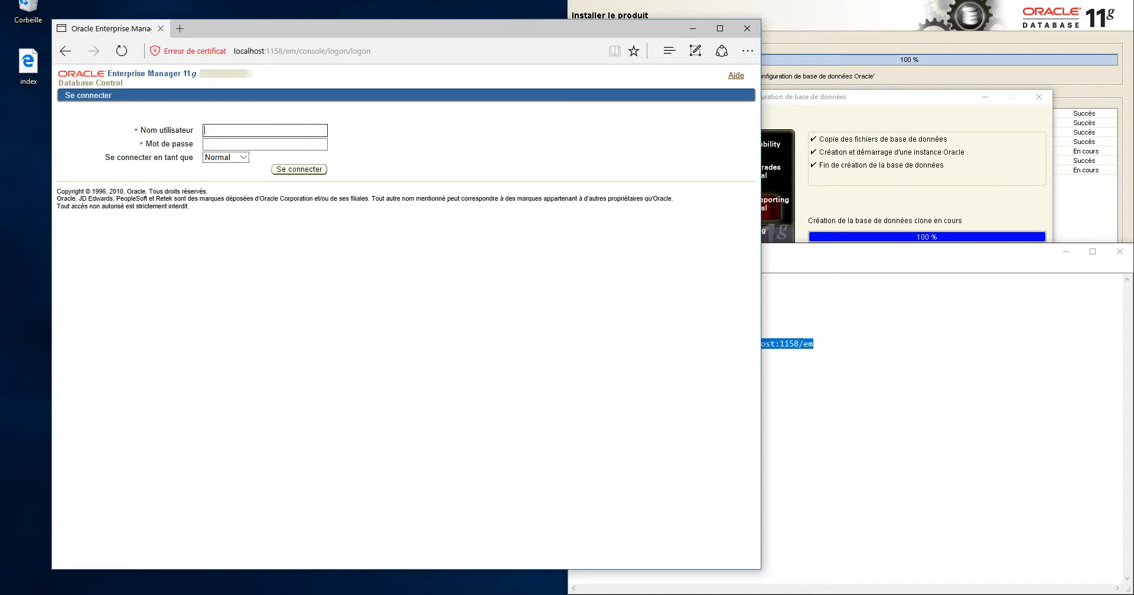
Enter user sys with the SYSDBA role on the Enterprise Manager logon page
drag(244, 33, 695, 62)
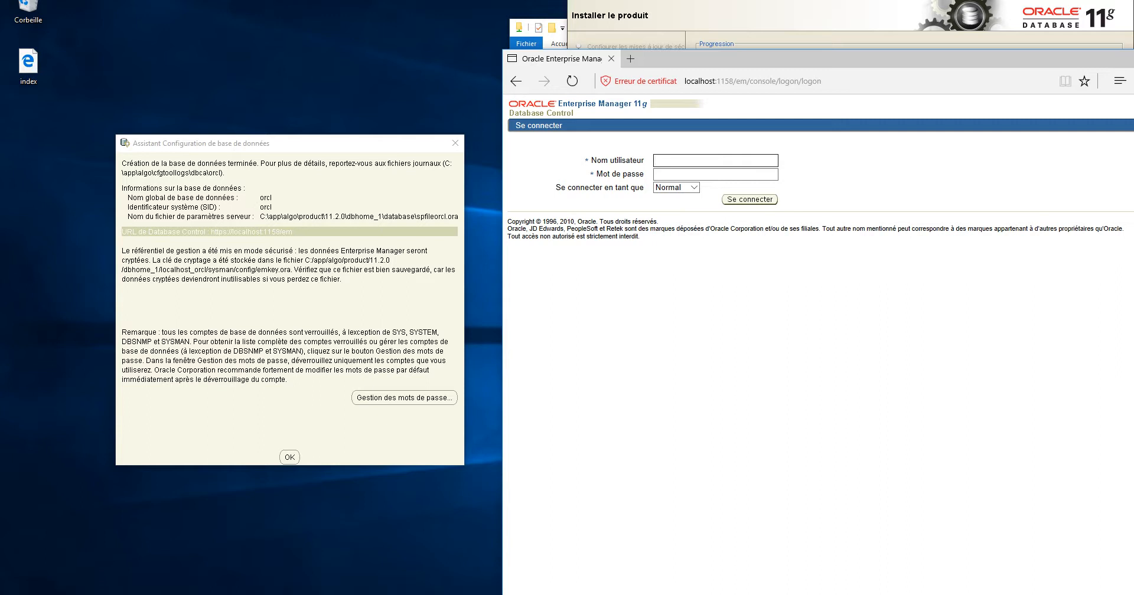
text(sys)
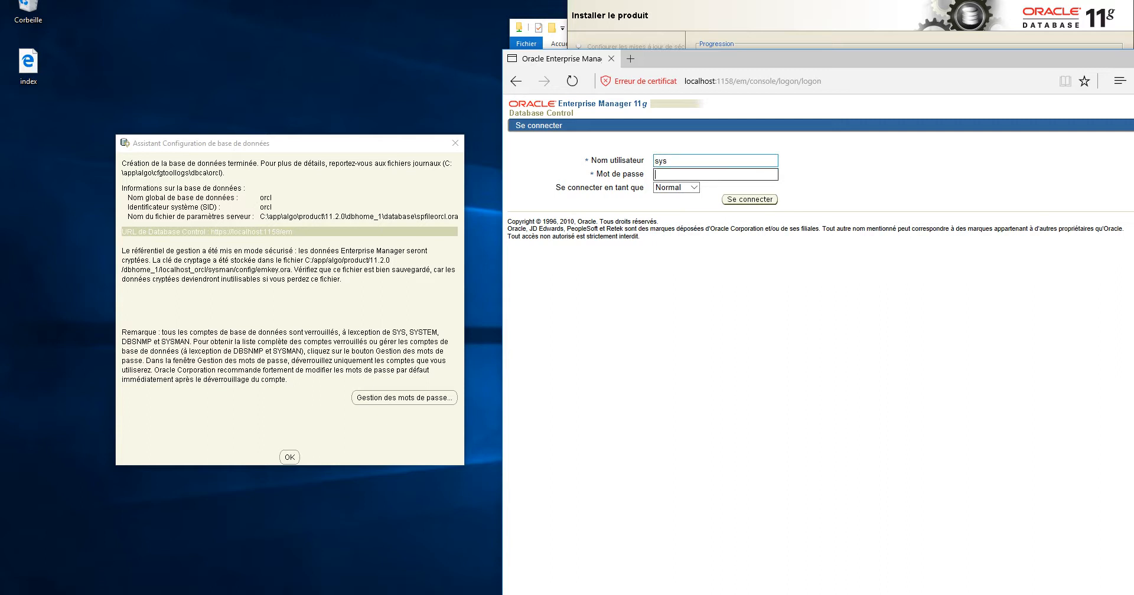
key(Return)
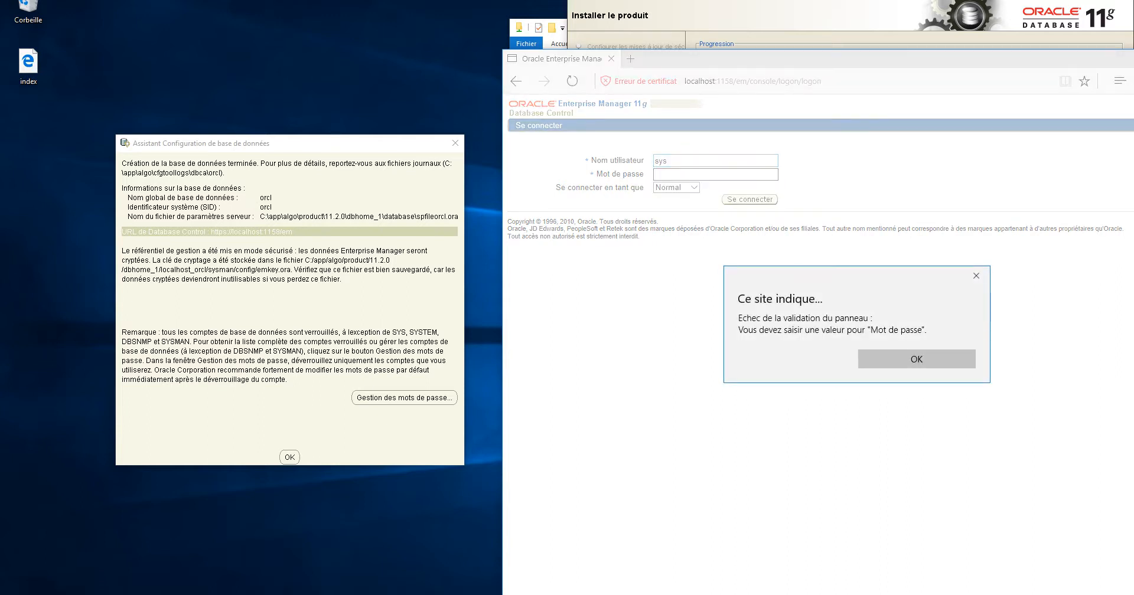
click(916, 359)
click(694, 187)
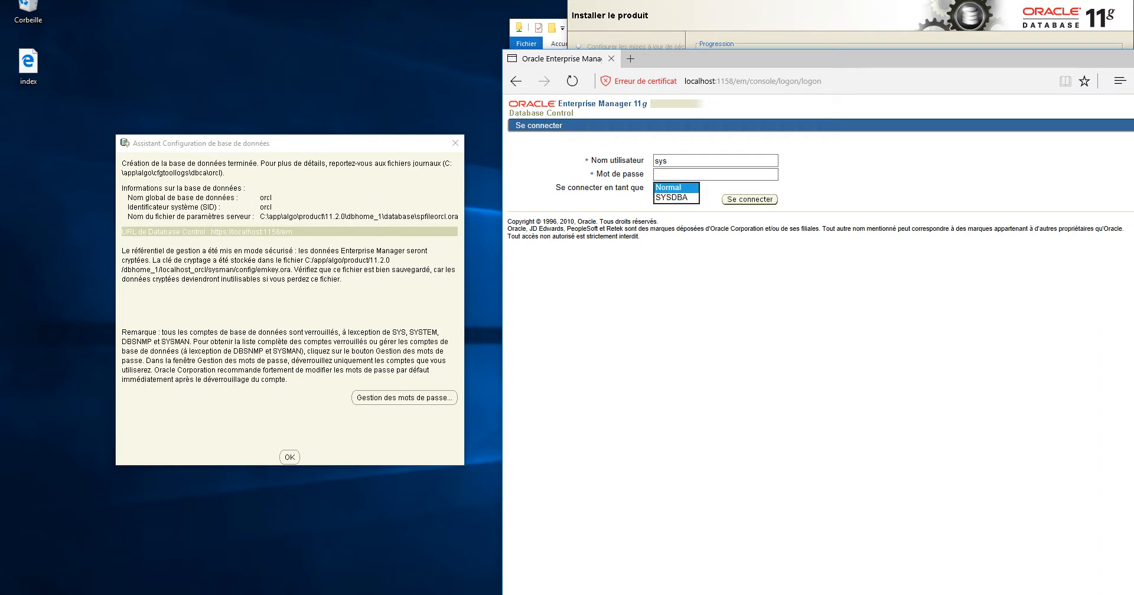
click(676, 198)
click(749, 199)
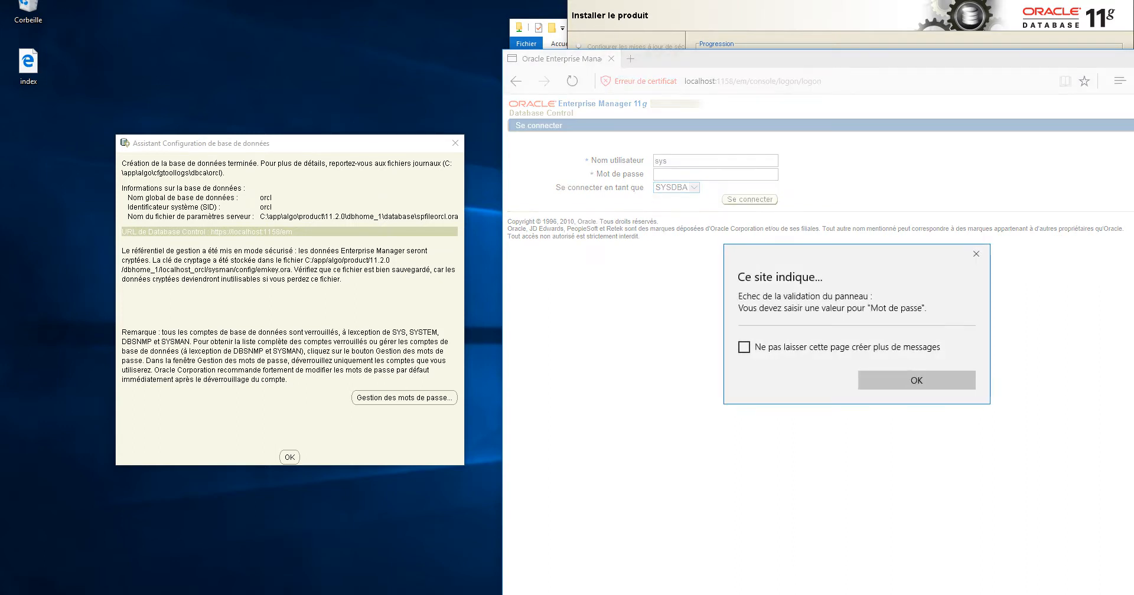
click(744, 347)
click(916, 380)
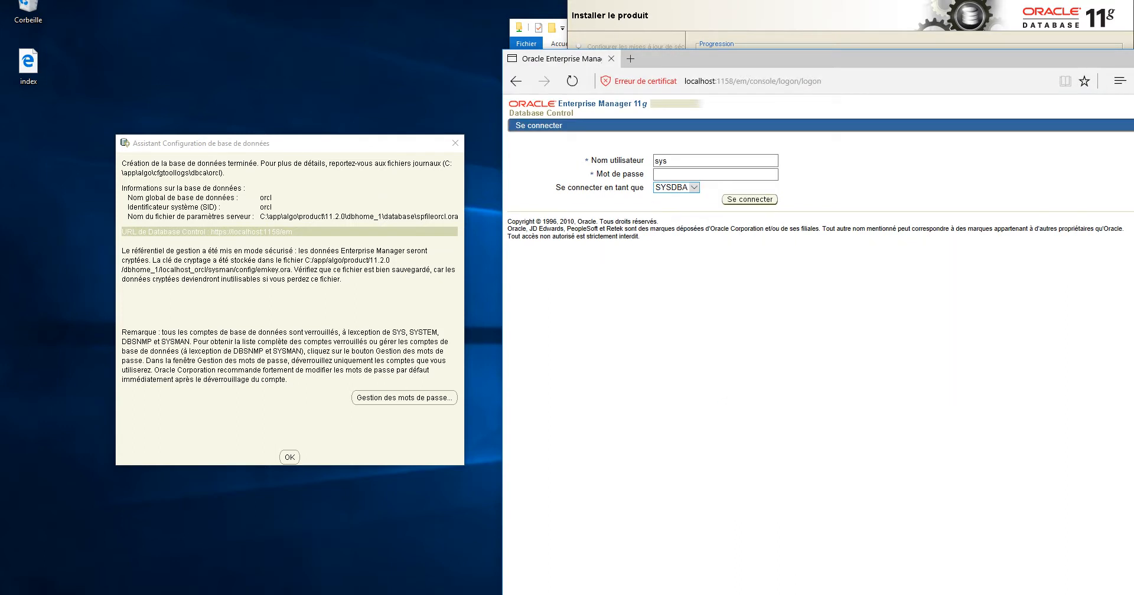
Submit the sys password, which is rejected, then return to the logon form
click(703, 174)
key(Return)
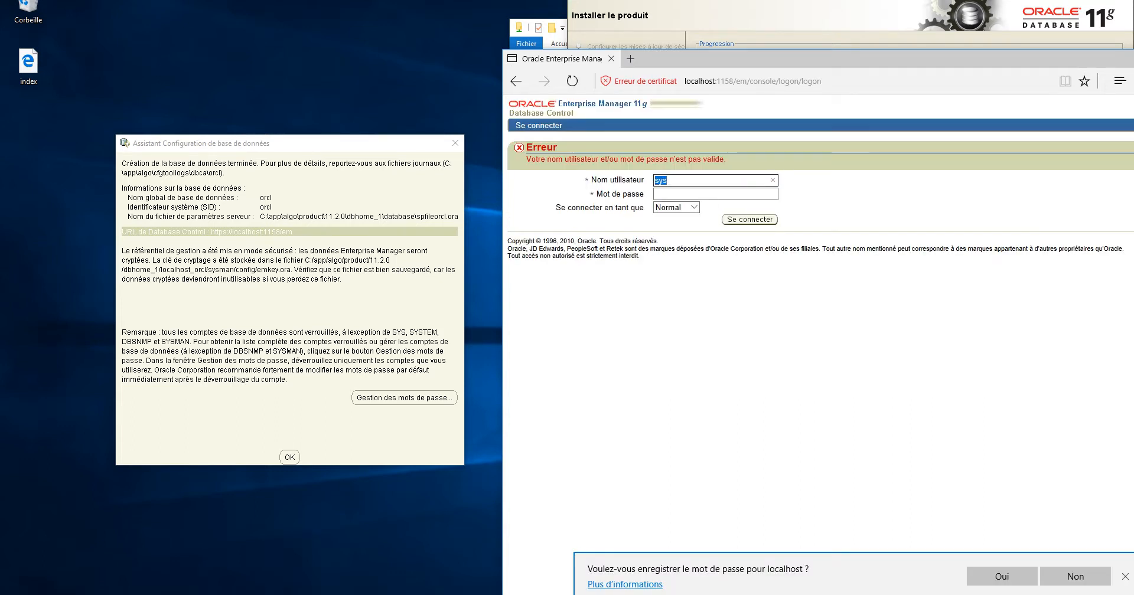
drag(289, 144, 269, 129)
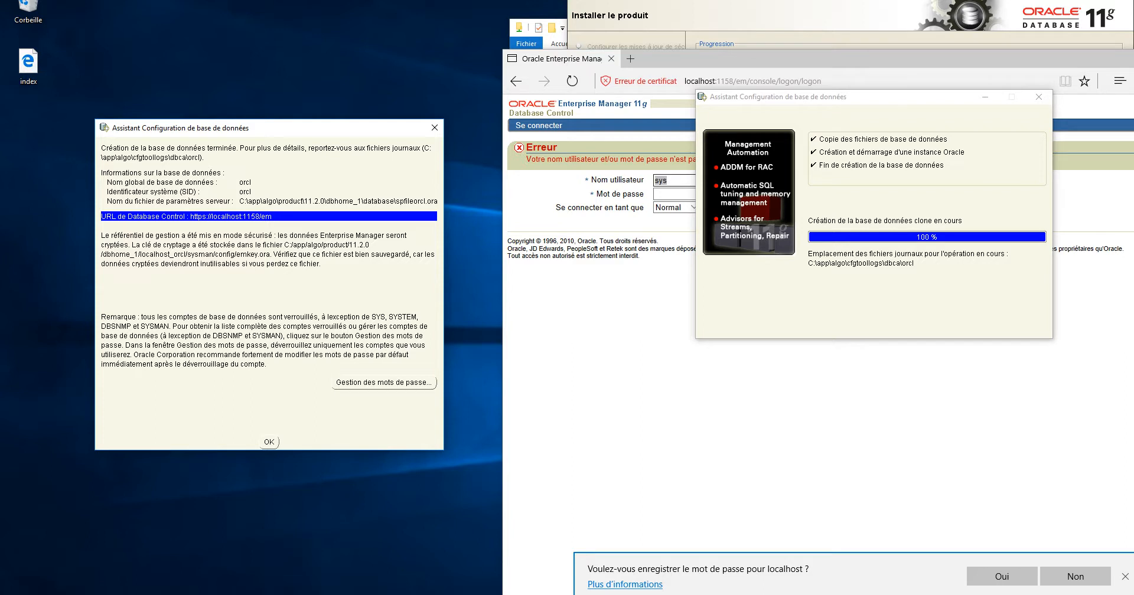
click(1076, 576)
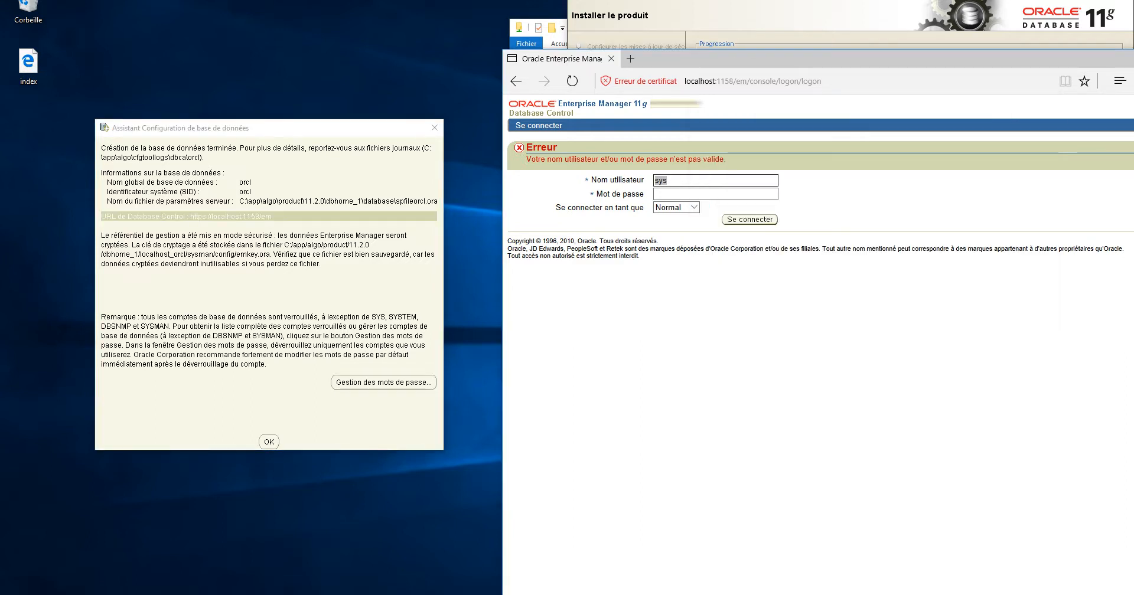
click(691, 181)
click(690, 195)
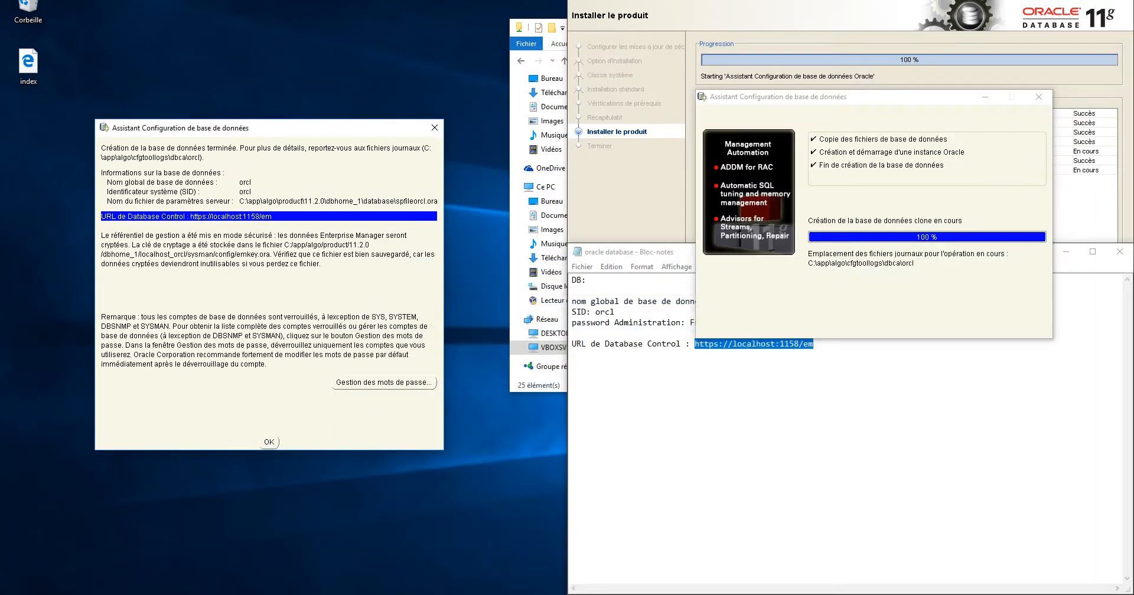
Open 'Gestion des mots de passe...' from the DBCA completion dialog for database orcl
drag(205, 131, 195, 149)
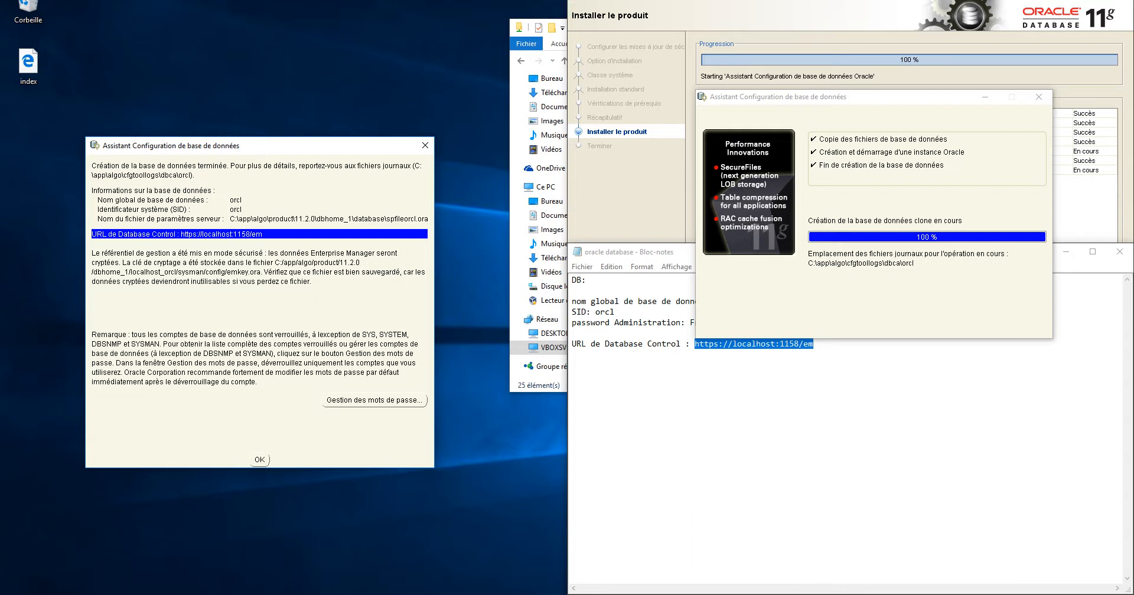
key(Tab)
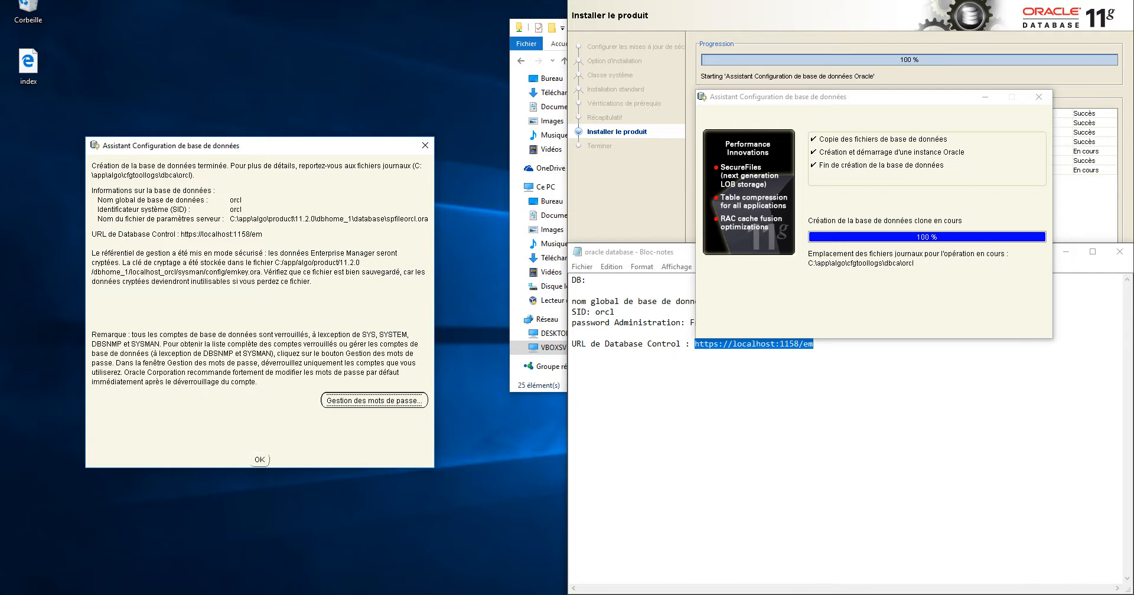
key(space)
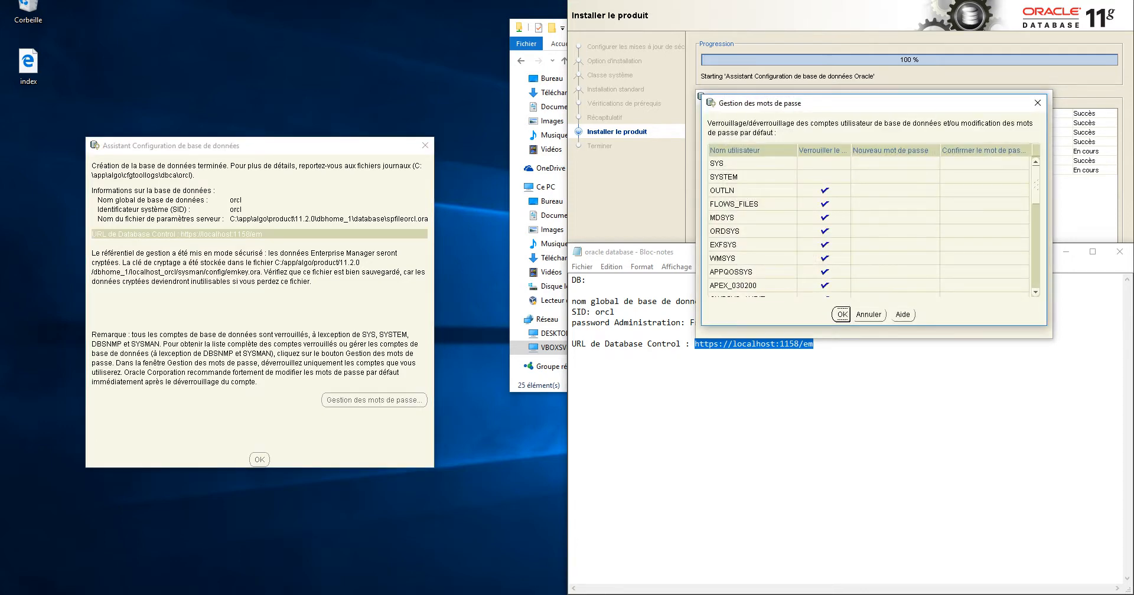
Add a 'comptes d'utilisateurs' heading with a 'sys' line to the Notepad notes
drag(817, 108, 246, 193)
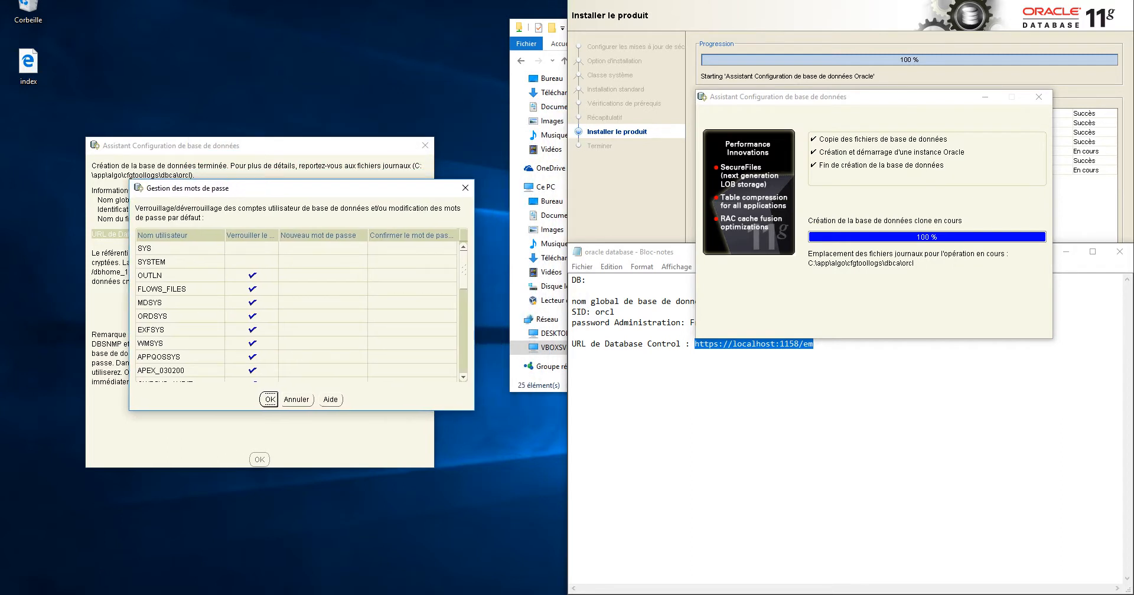
drag(630, 252, 631, 251)
click(574, 363)
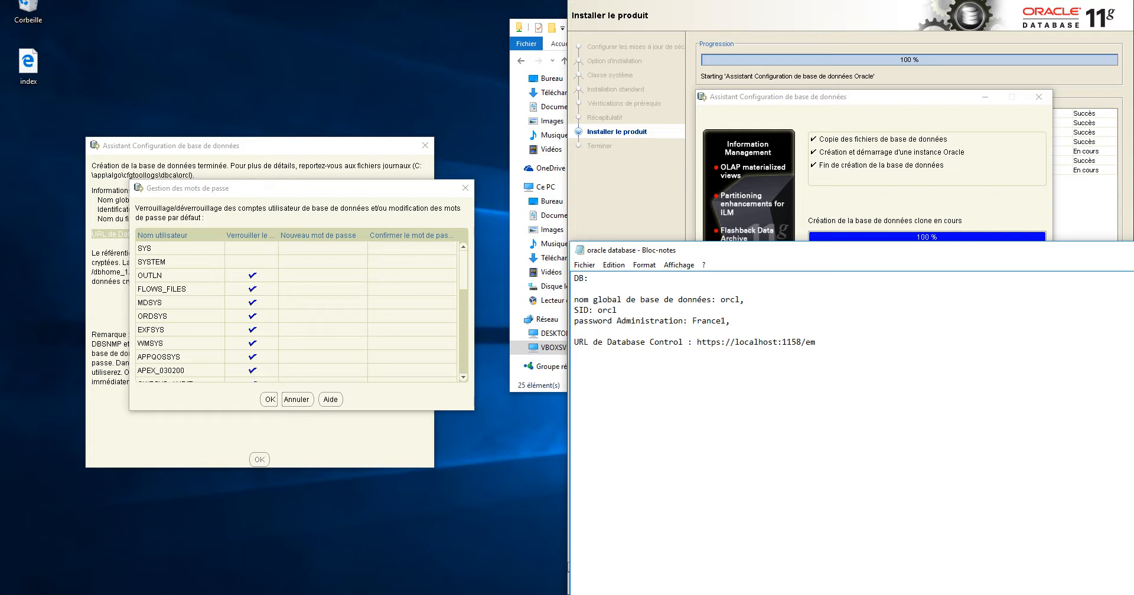
text(comptes)
text( d'u)
text(tilisateurs)
text(ysys)
key(Home)
key(Delete)
Keep SYS unlocked, then enter and confirm its new password
click(323, 248)
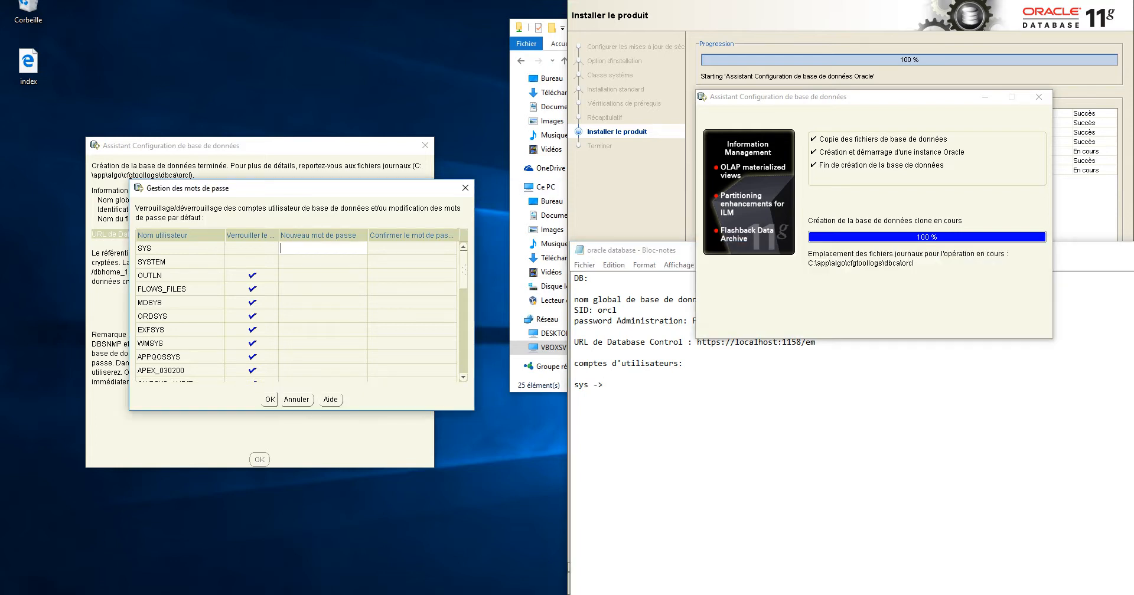
click(252, 249)
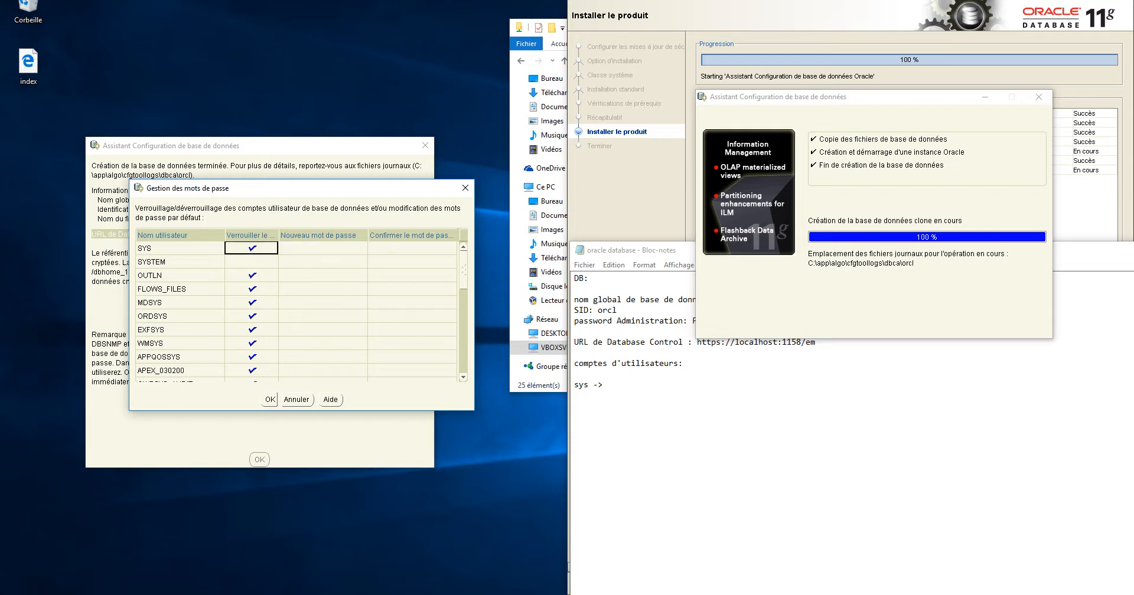
click(252, 249)
click(323, 248)
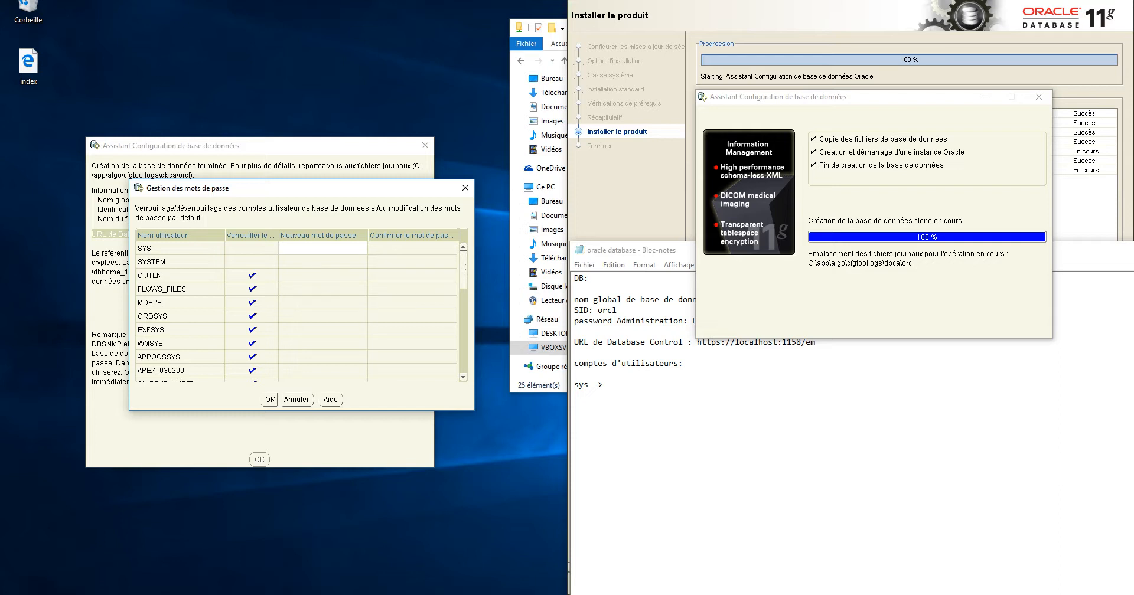
text(*********)
click(408, 249)
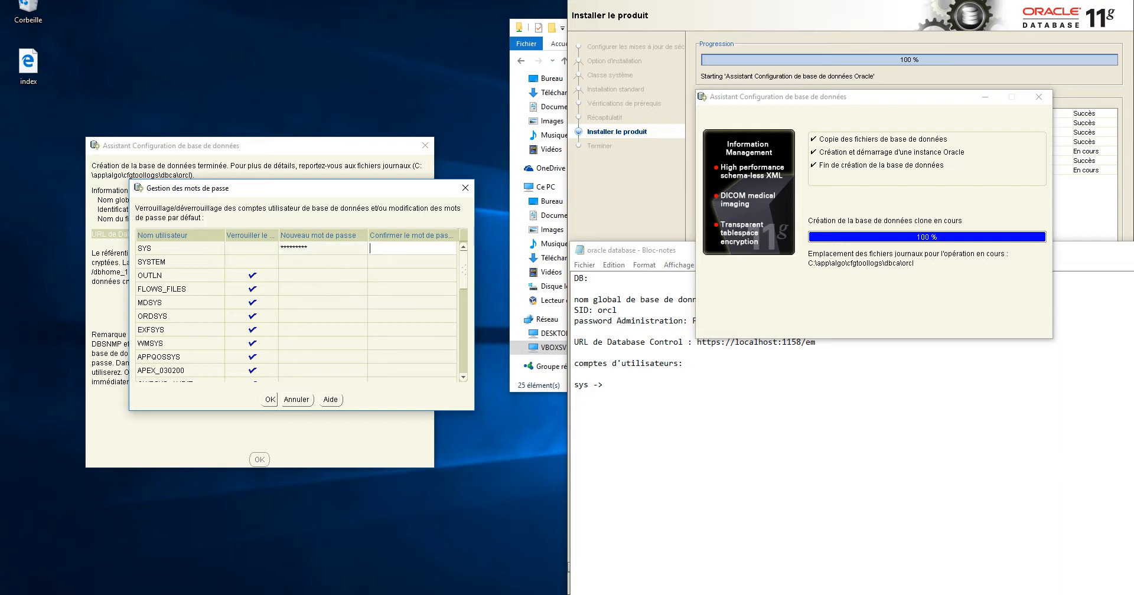
text(********)
Enter and confirm the new SYSTEM password, then scroll down the account list
click(322, 262)
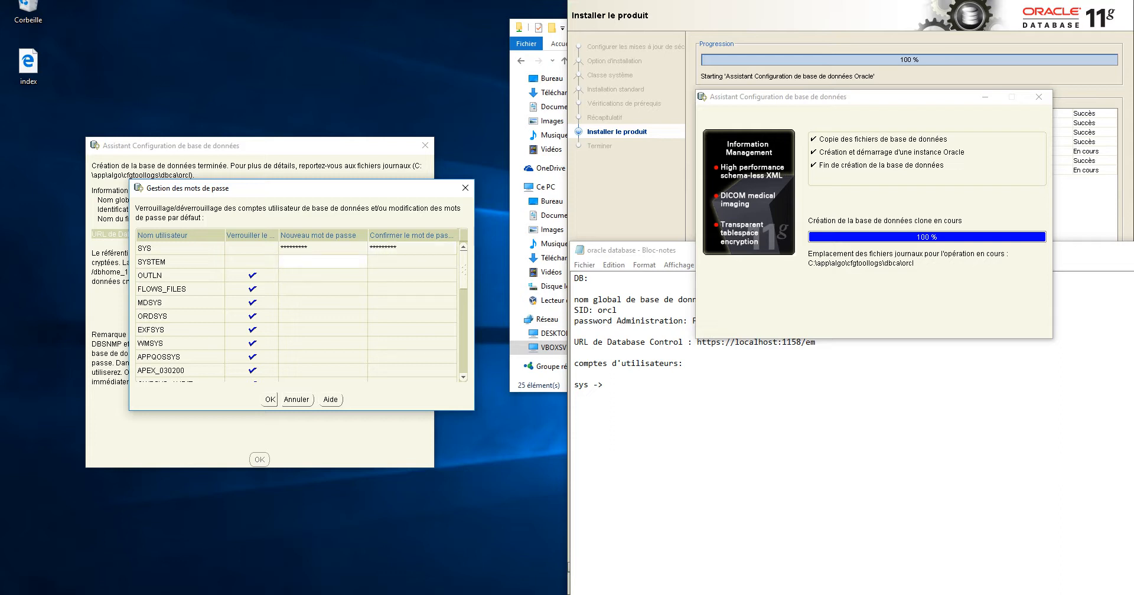
text(***)
text(**)
key(Return)
key(Tab)
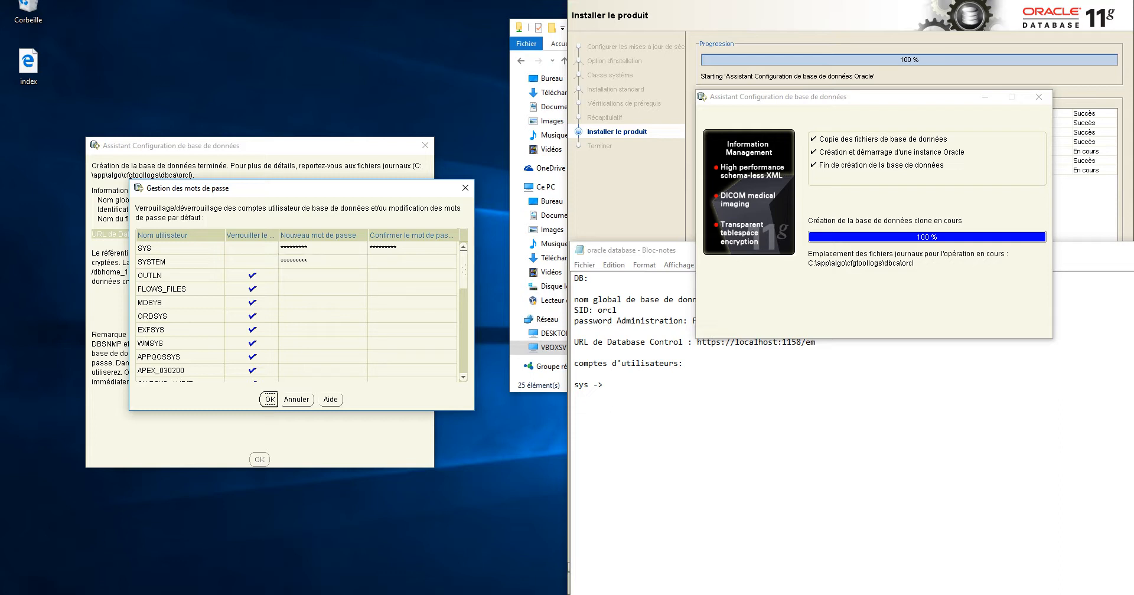
click(412, 275)
click(412, 262)
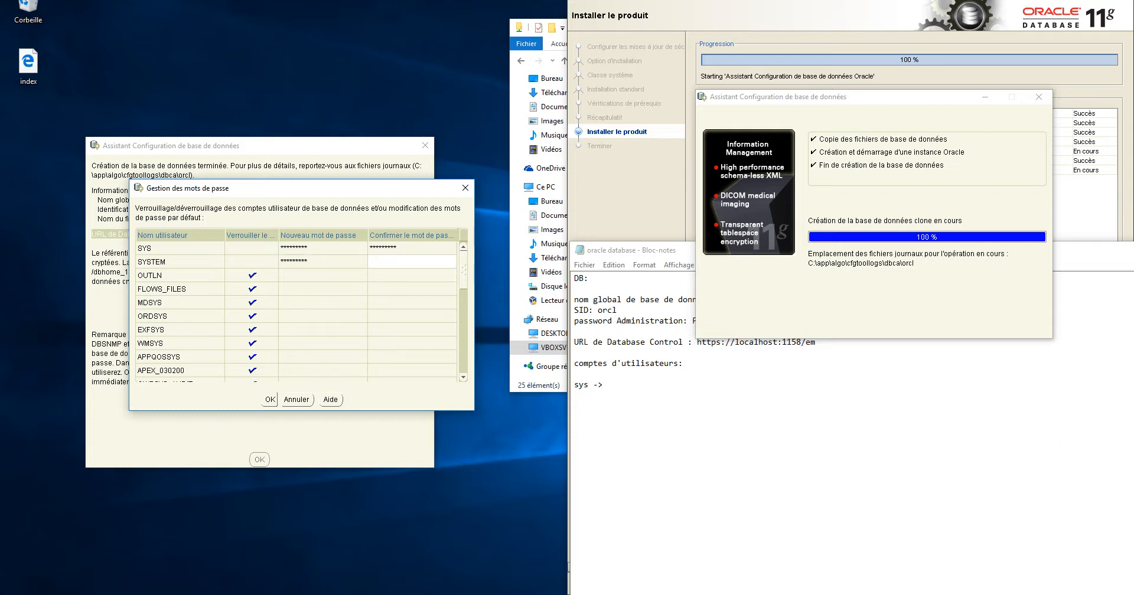
text(*********)
scroll(295, 313, down, 10)
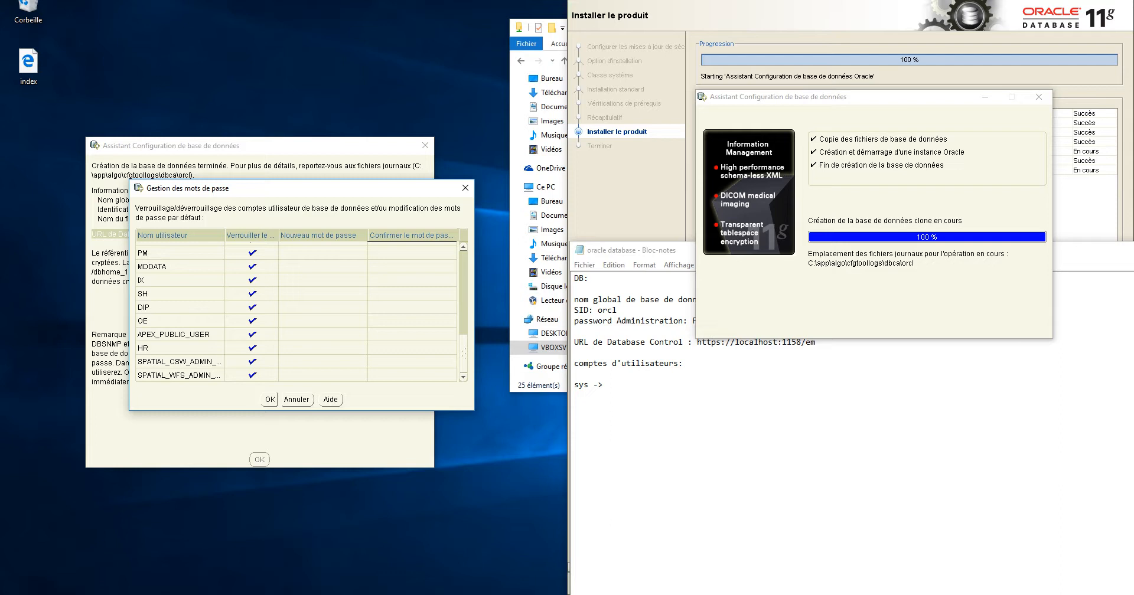
Unlock HR, enter and confirm its new password, and apply all changes with OK
click(251, 347)
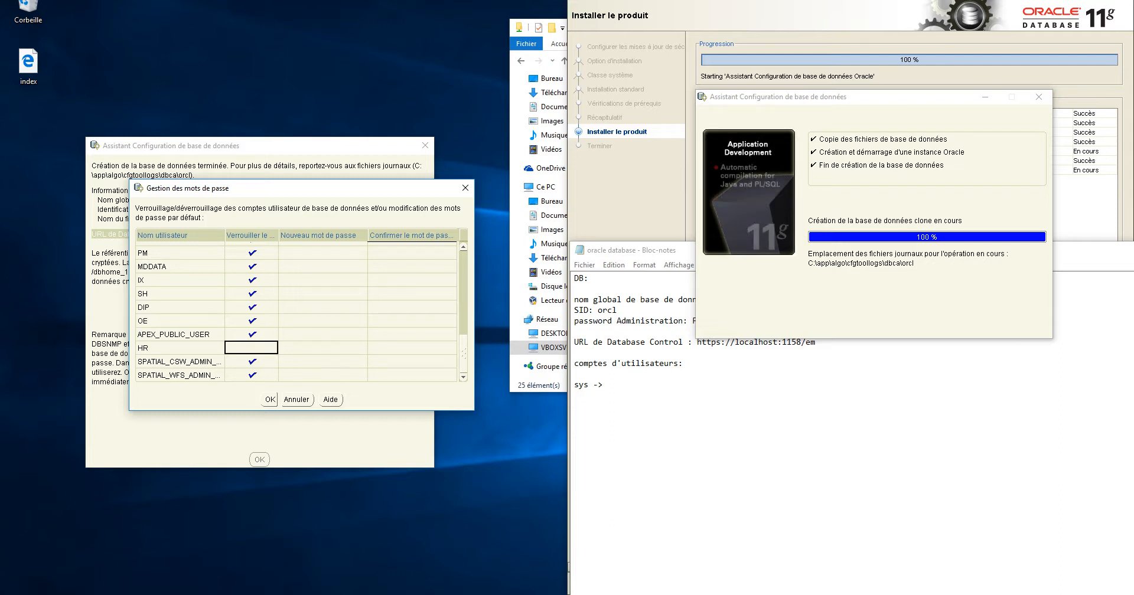
click(323, 347)
text(hr)
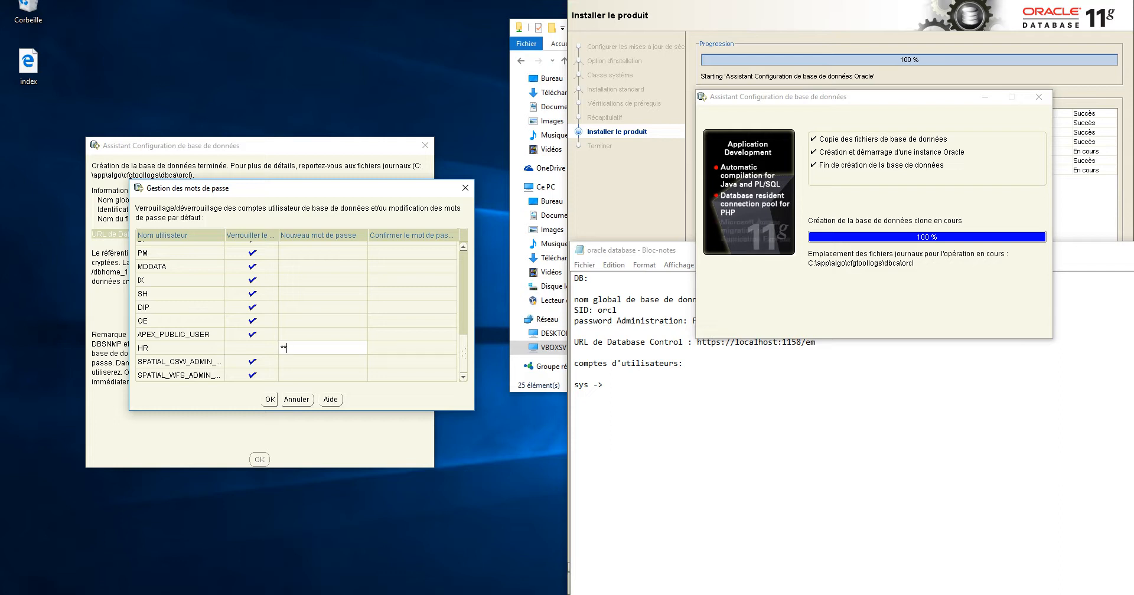
text(******)
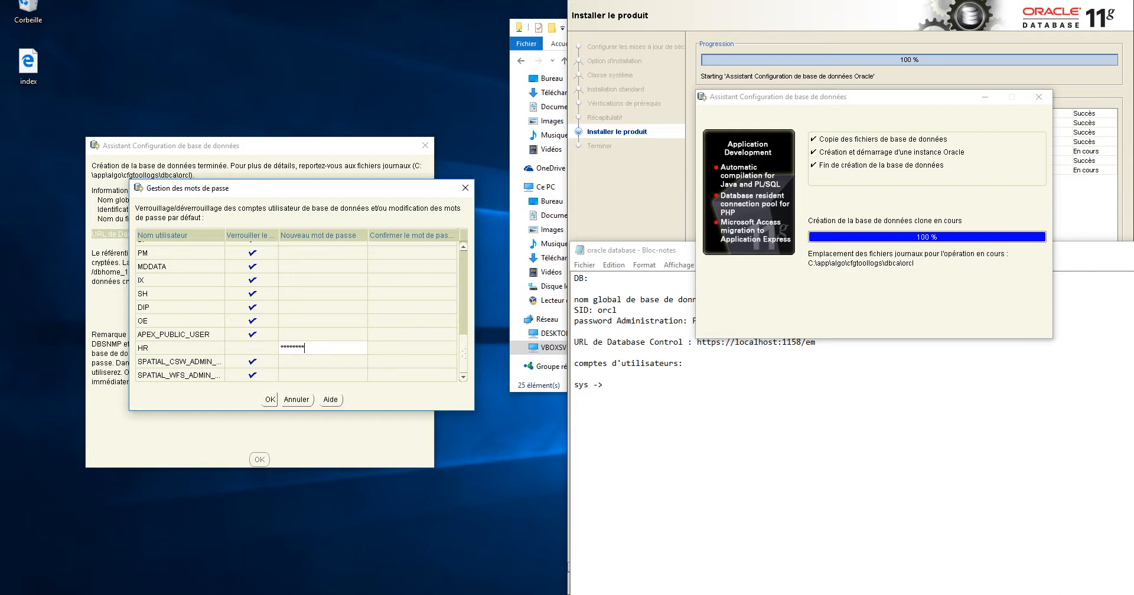
key(BackSpace)
key(BackSpace)
key(BackSpace)
key(BackSpace)
key(BackSpace)
key(BackSpace)
key(BackSpace)
key(BackSpace)
text(**********)
click(411, 348)
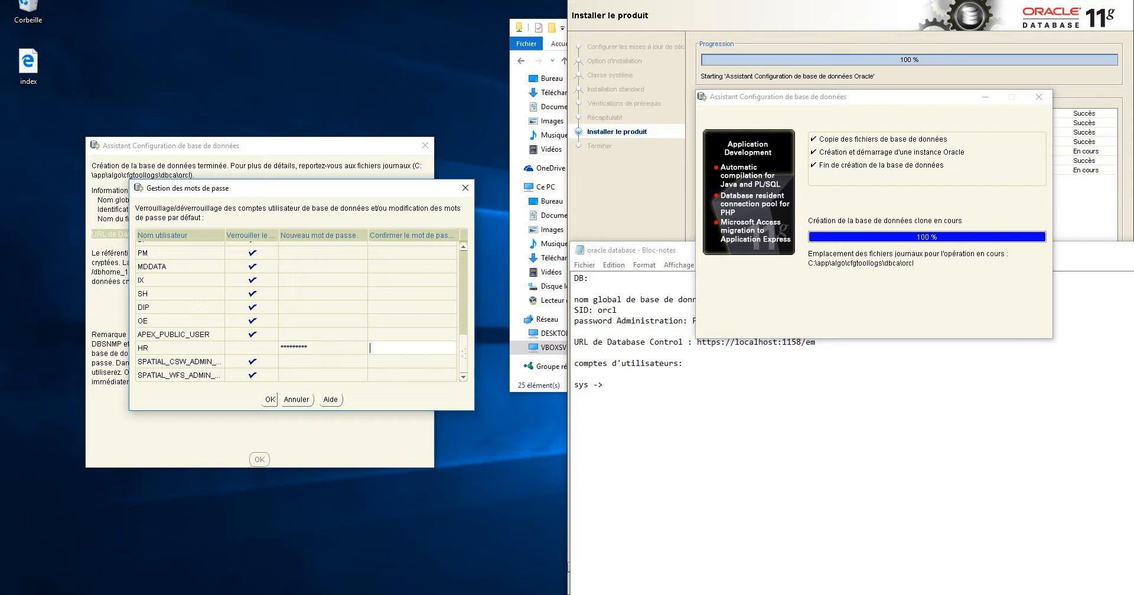
text(**********)
scroll(296, 313, up, 8)
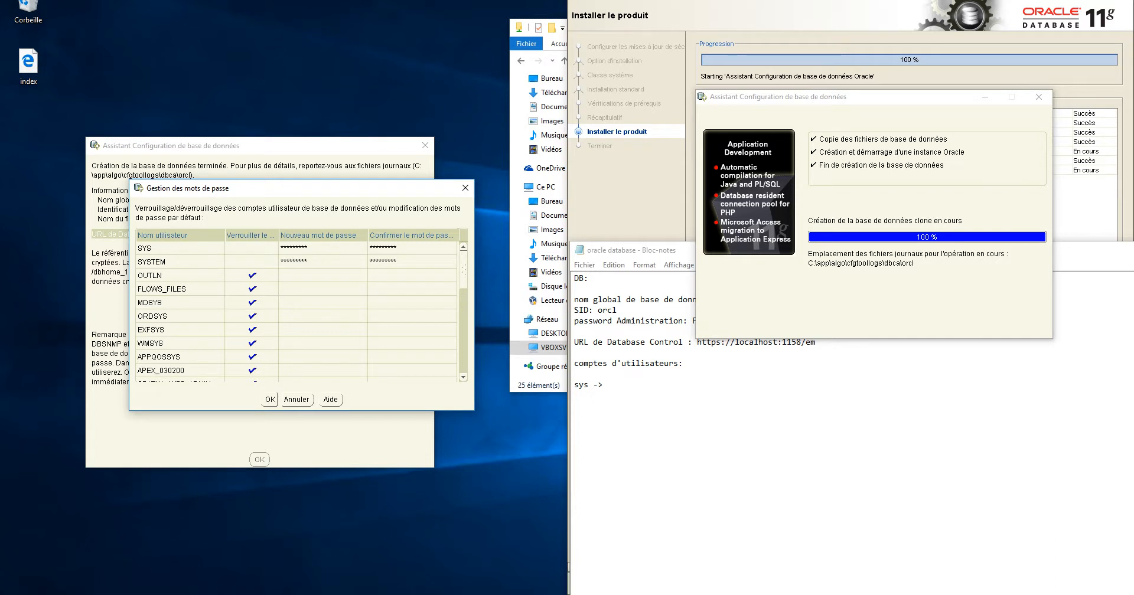
click(269, 400)
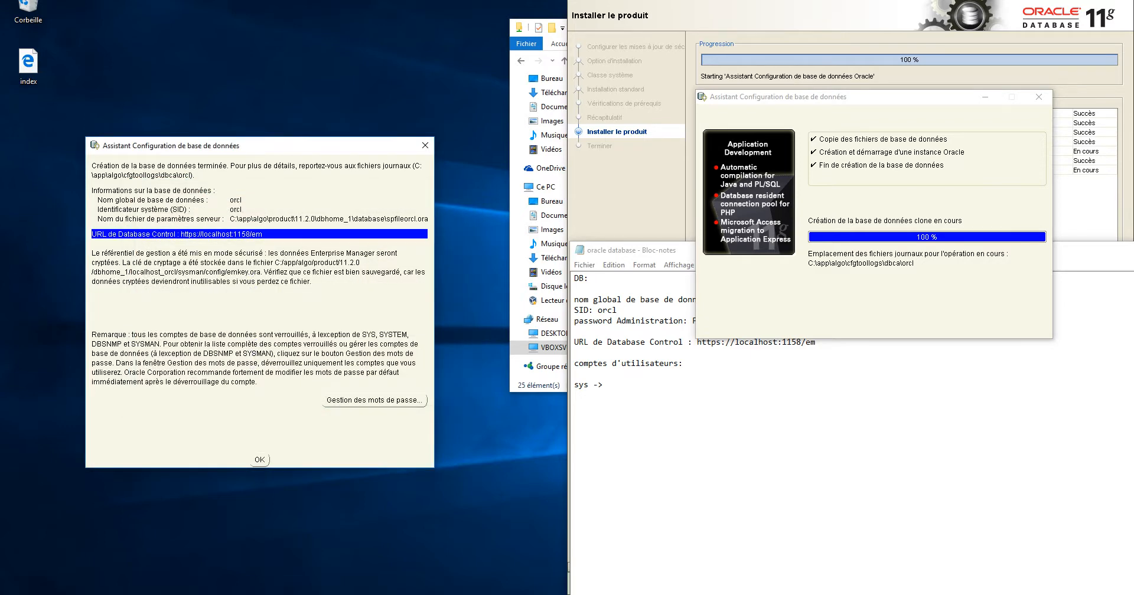
Type the account password after 'sys' on its line in the Notepad notes
click(604, 385)
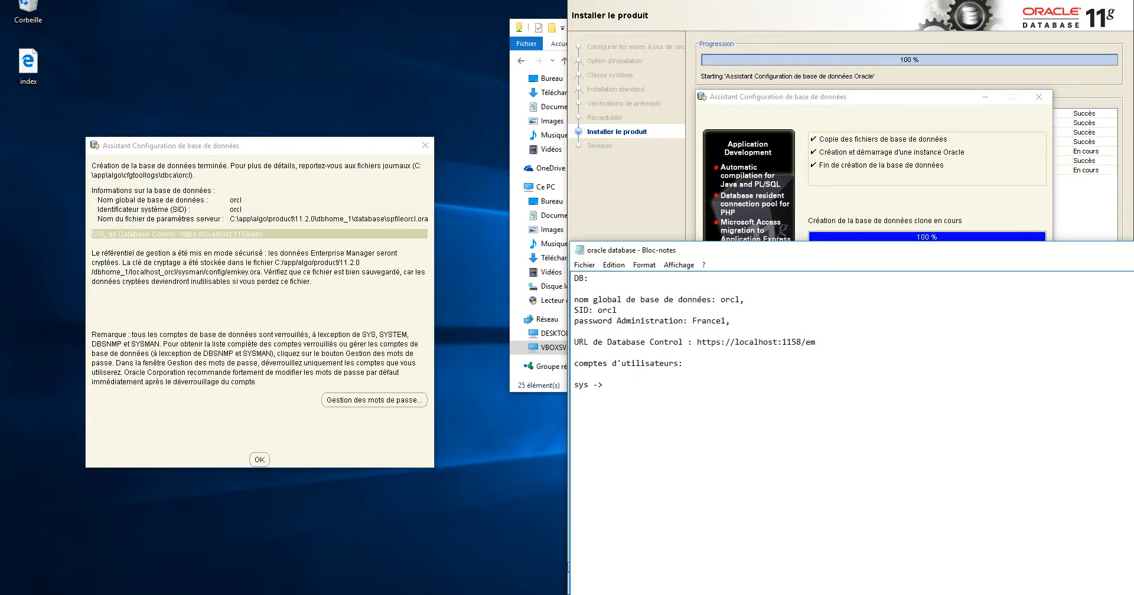
key(shift+Home)
key(ctrl+c)
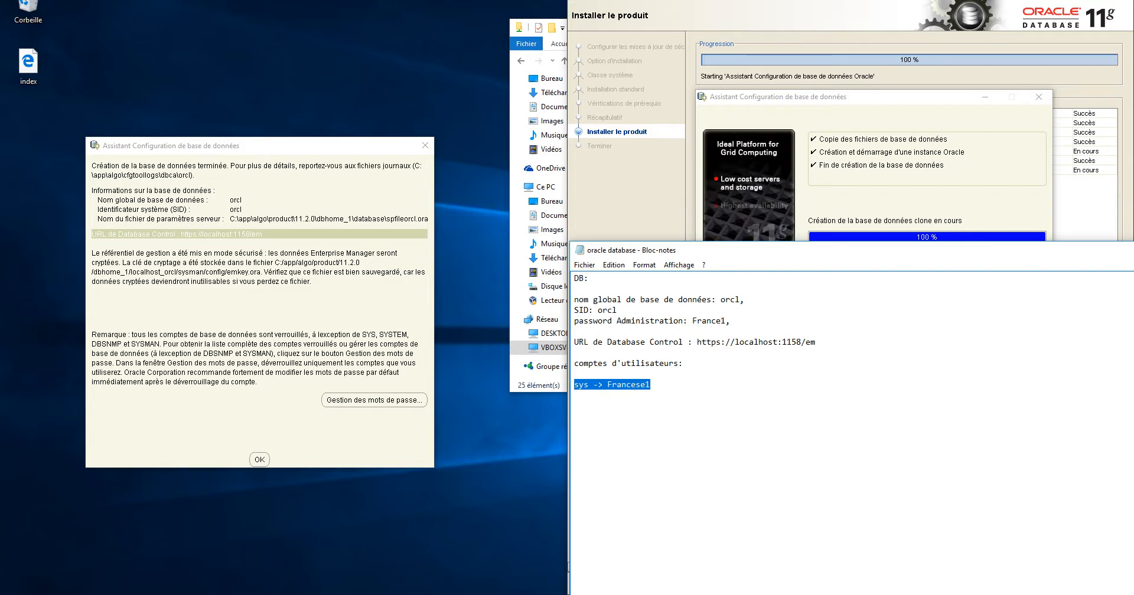
key(Right)
key(Return)
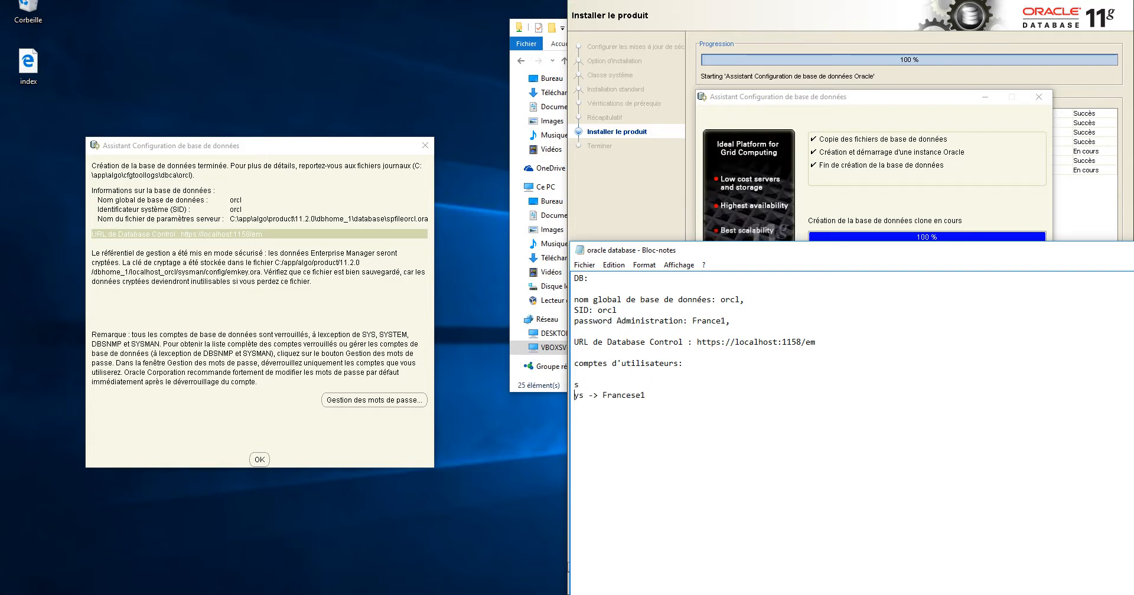
key(BackSpace)
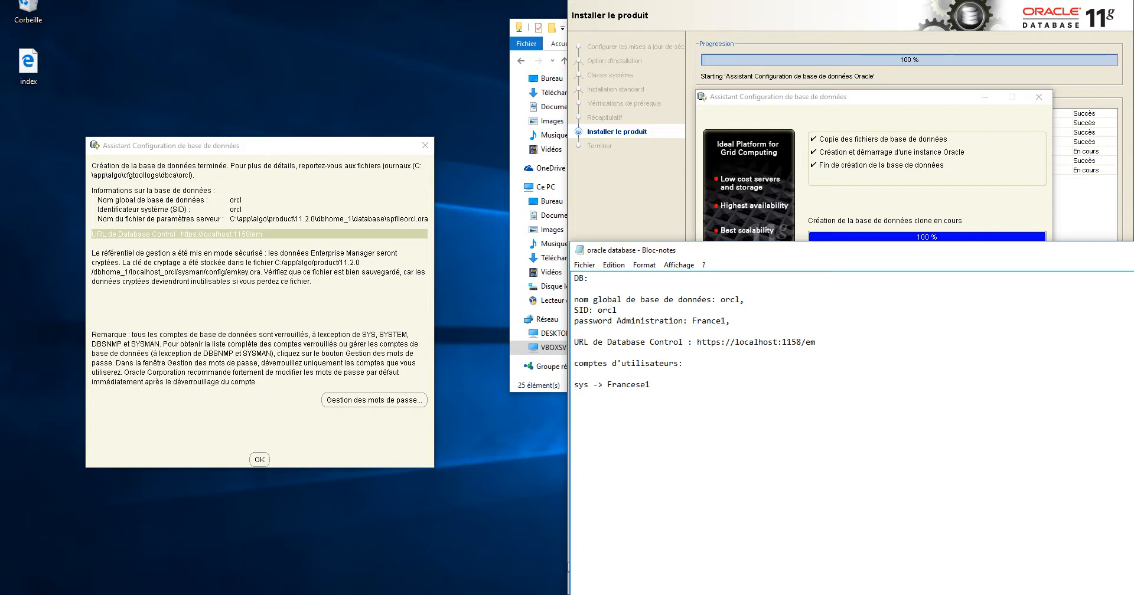
Paste a copy of the sys password line and rename its account to HR
key(ctrl+v)
key(ctrl+v)
double_click(581, 406)
text(HR)
text(tem)
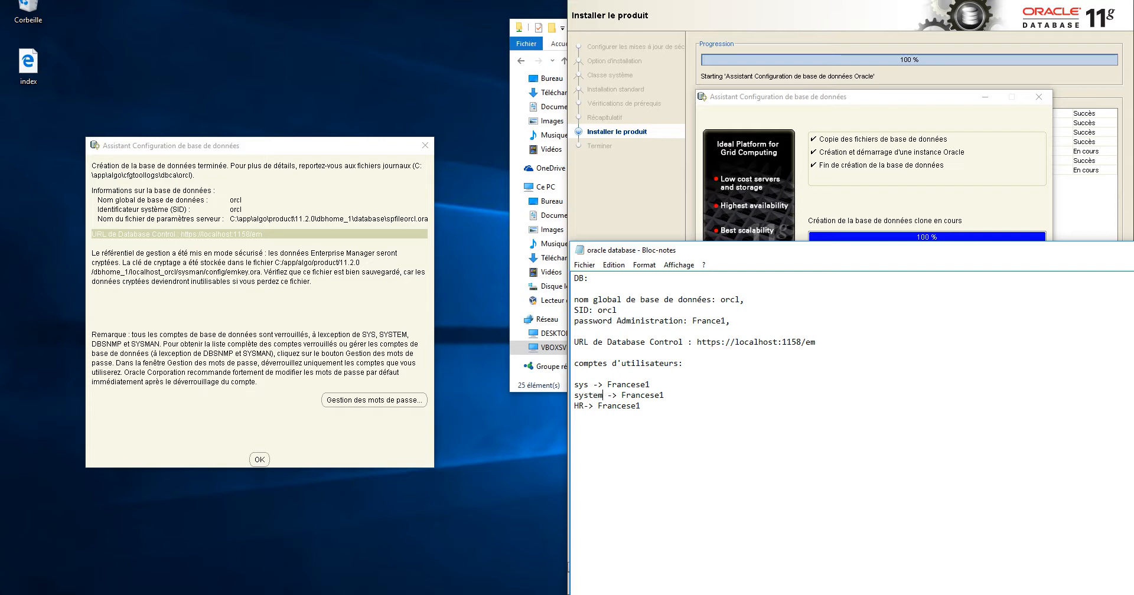
click(313, 282)
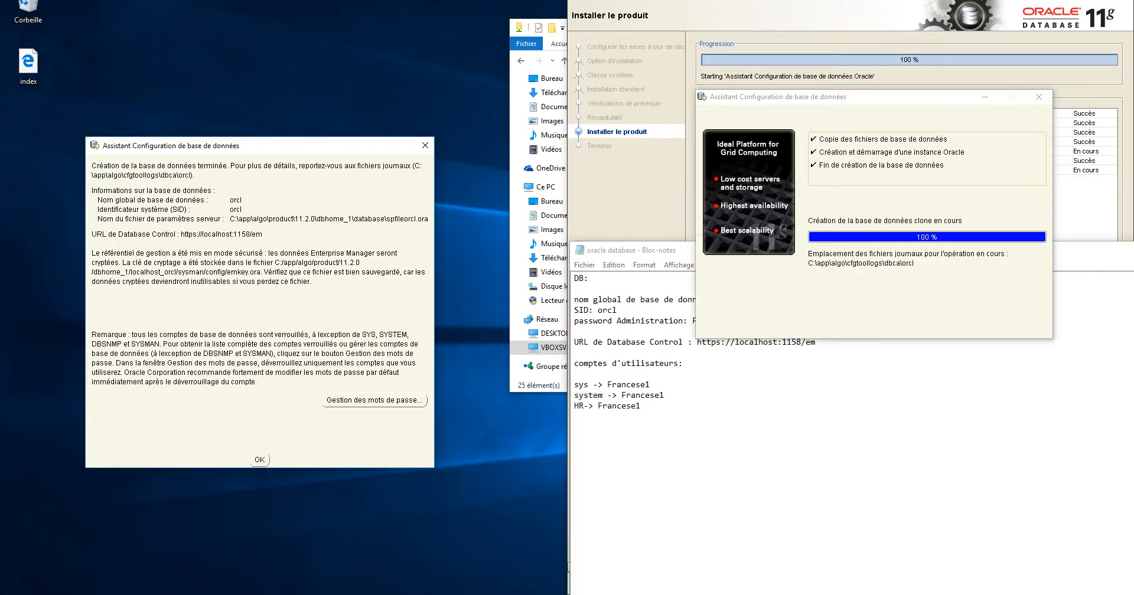
Acknowledge the database creation summary and close the finished installer
click(259, 459)
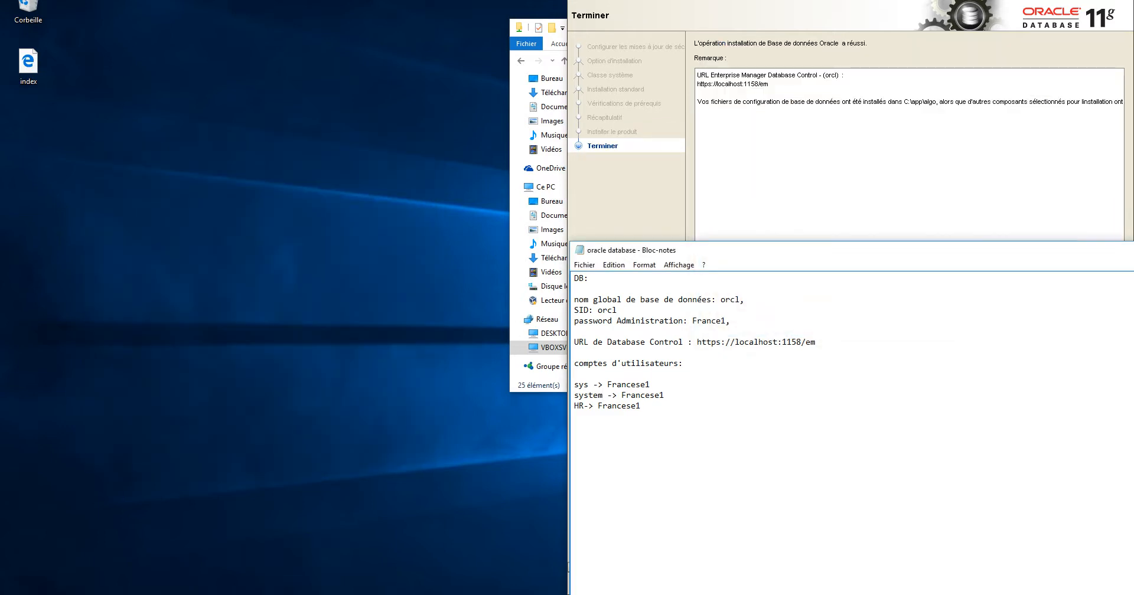
drag(765, 0, 276, 45)
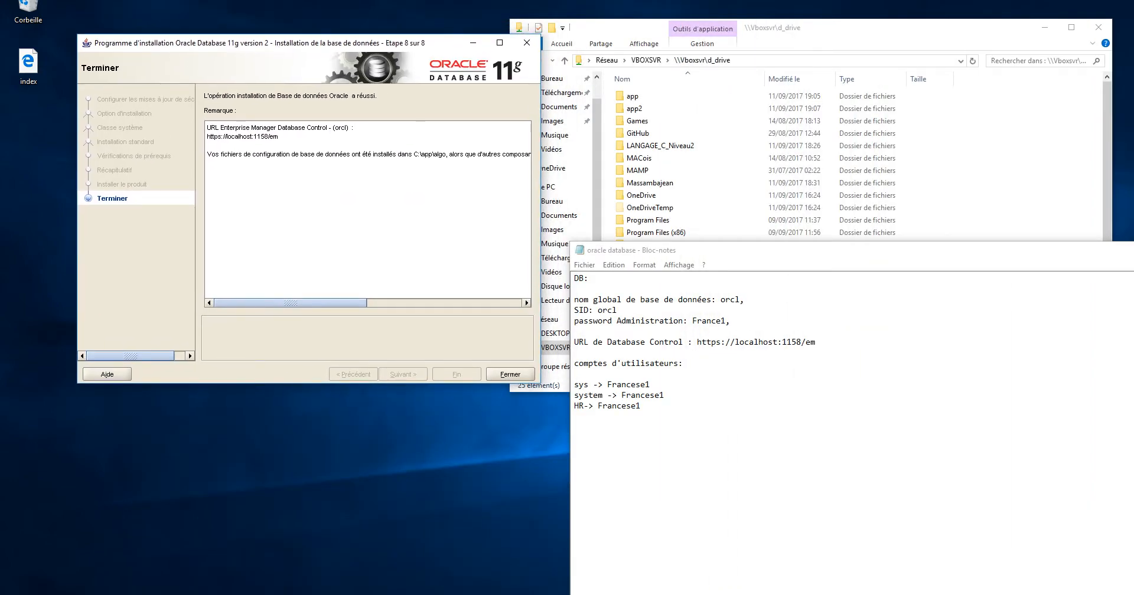
click(510, 374)
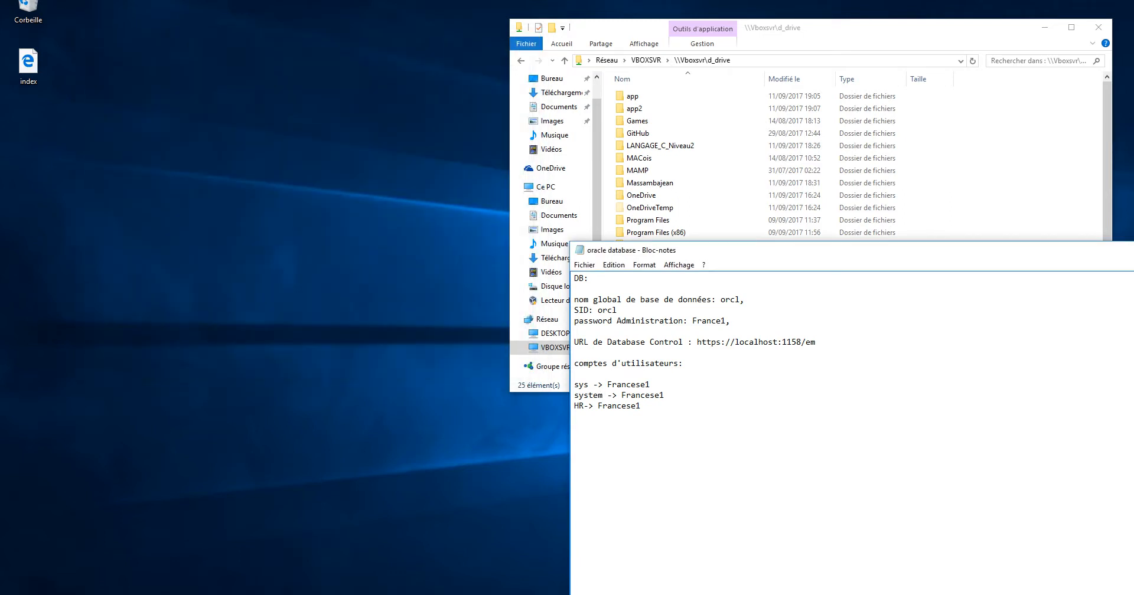
drag(662, 255, 664, 224)
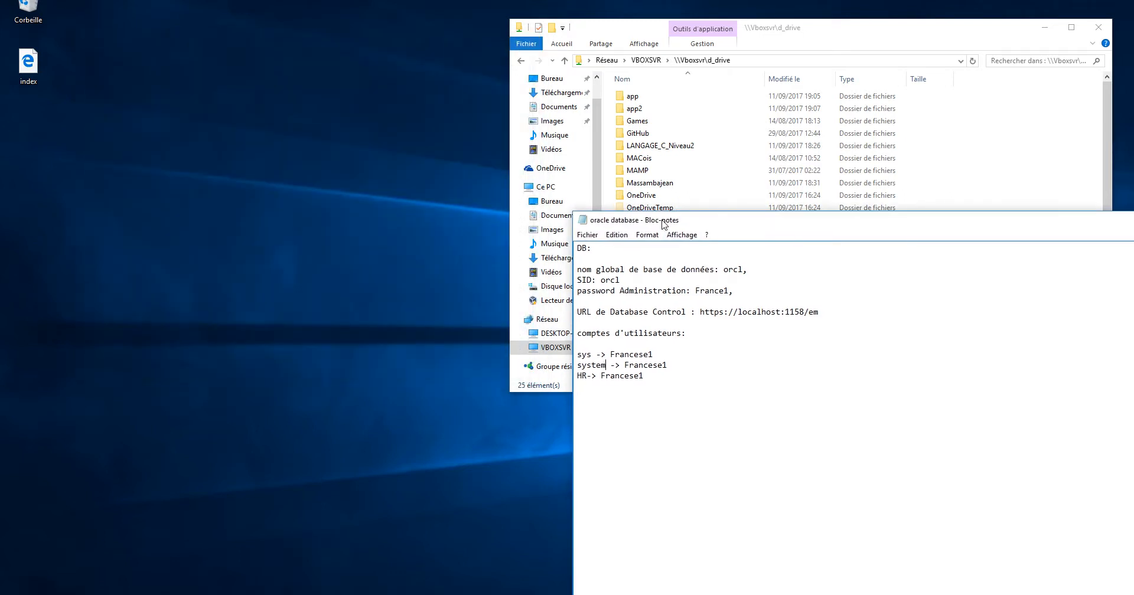
click(29, 65)
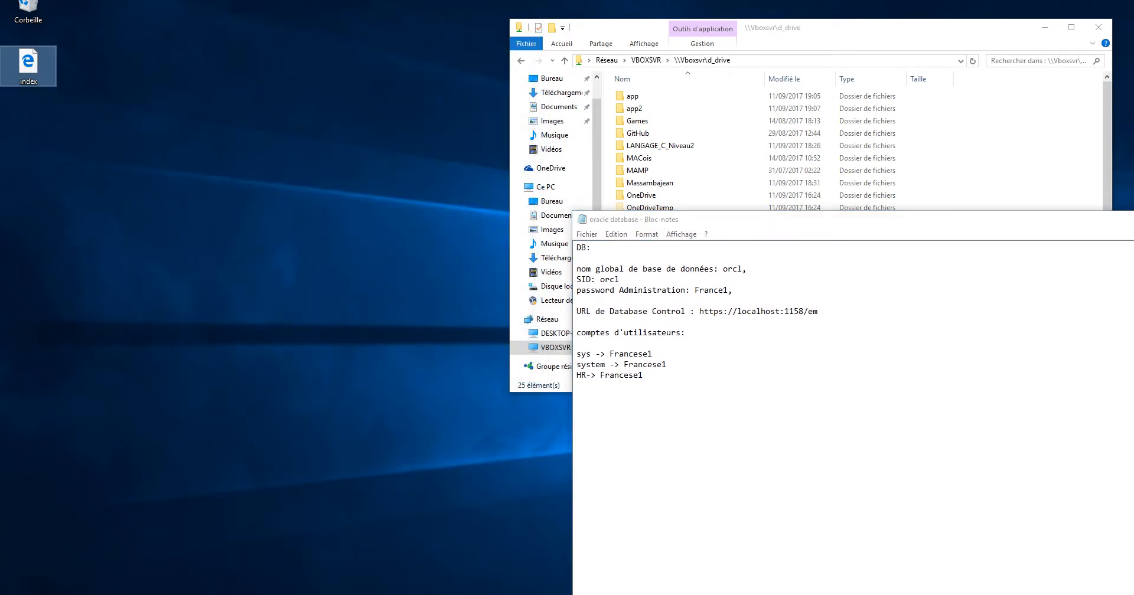
key(super+s)
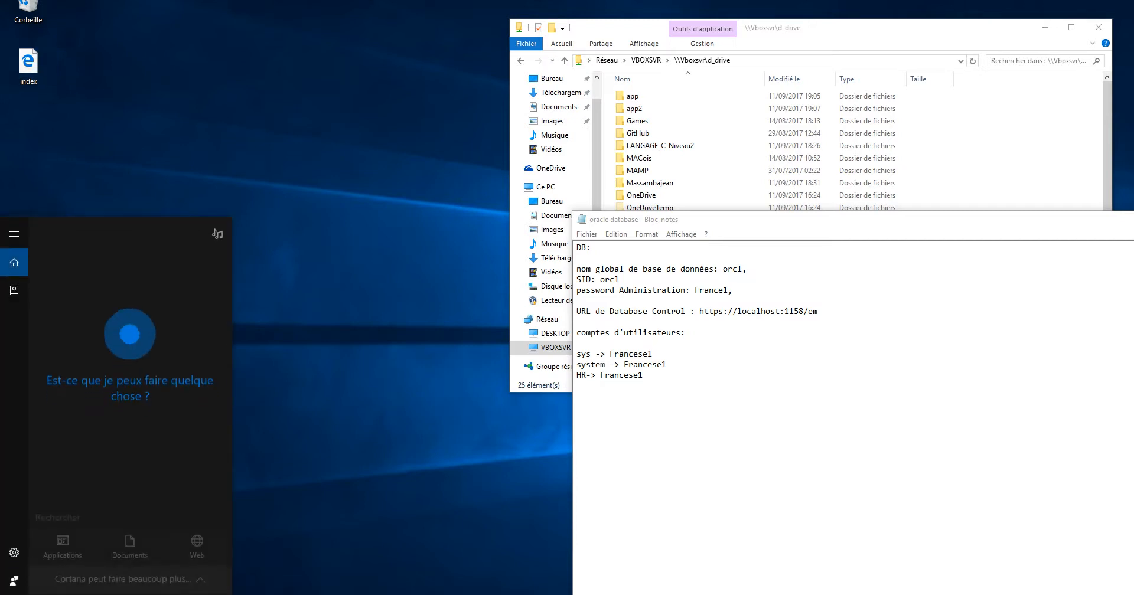
Open Command Prompt via search and run sqlplus
text(cmd)
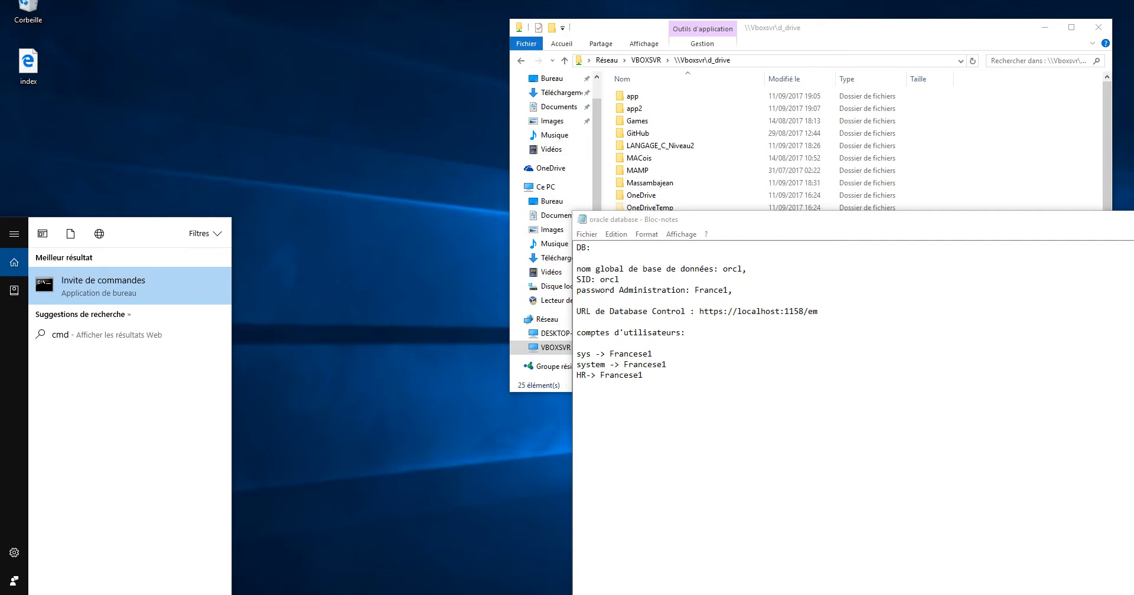
key(Return)
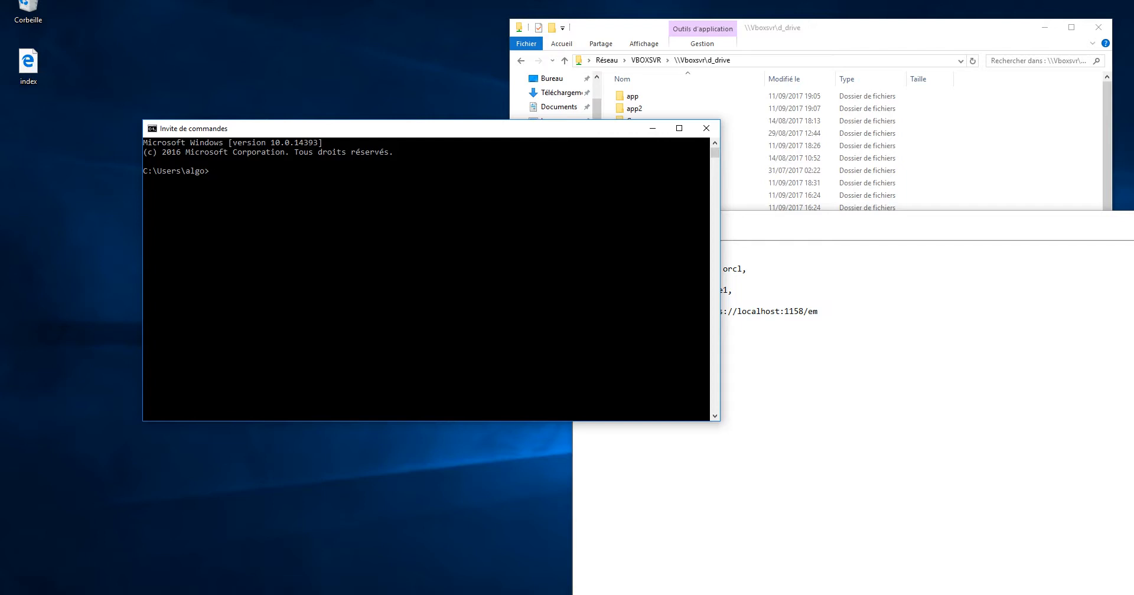
text(sqpl)
text(l)
text(plus)
key(Return)
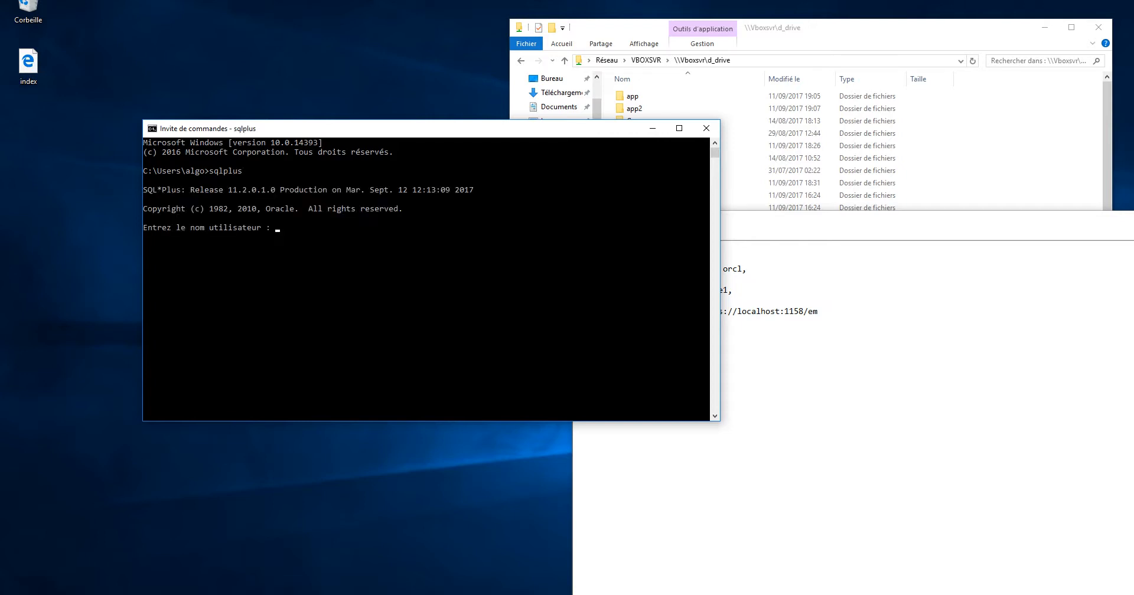
drag(217, 129, 142, 138)
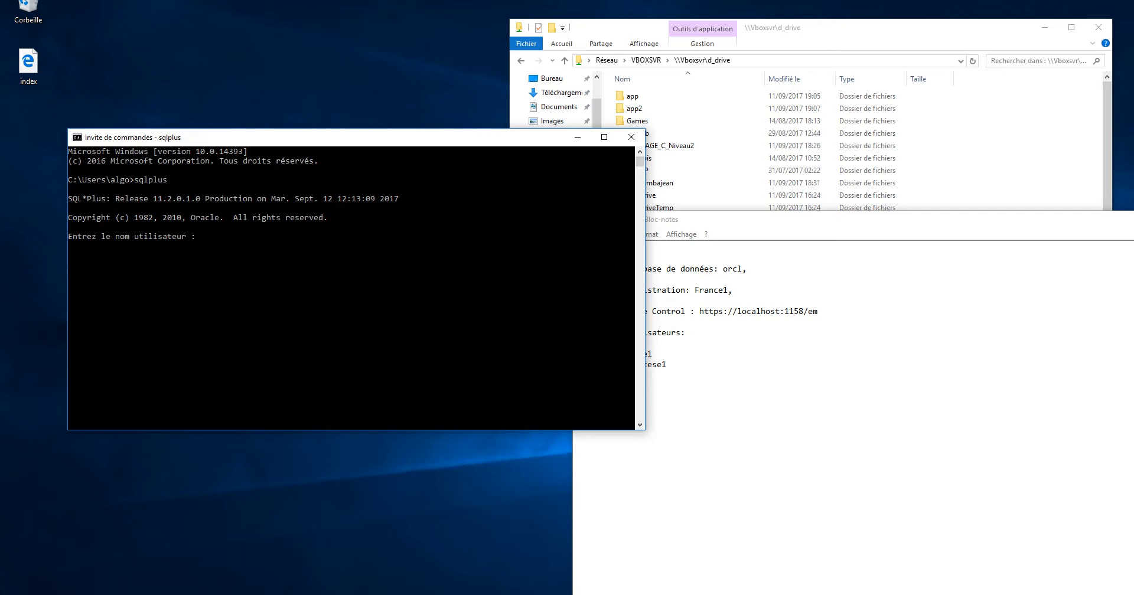
drag(152, 199, 334, 198)
click(335, 207)
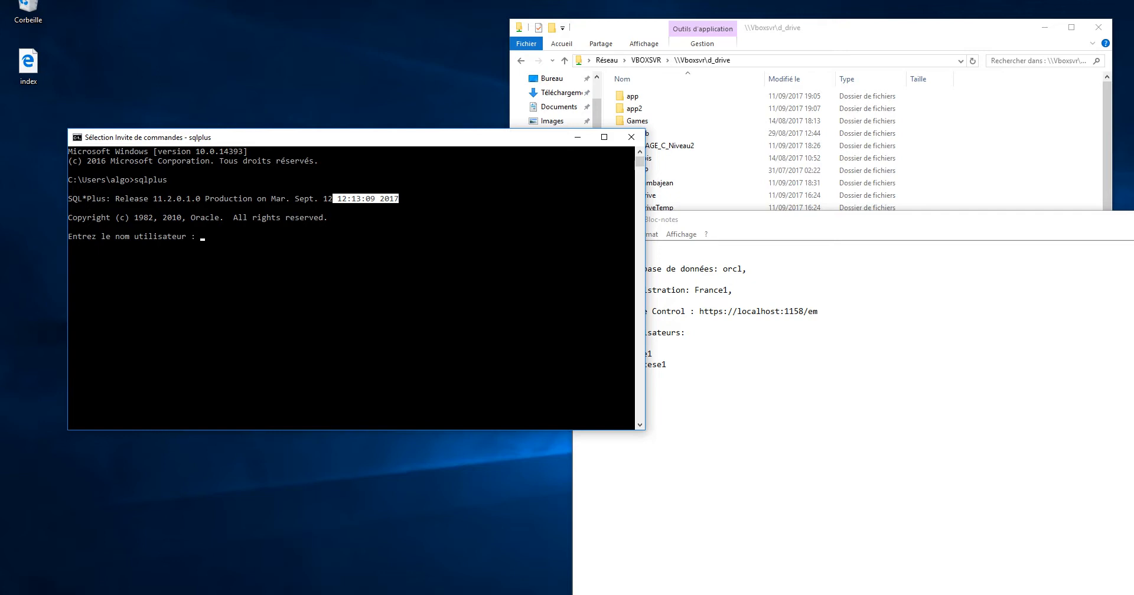
Resize and place the console window at the lower left beside the password notes
drag(375, 141, 308, 161)
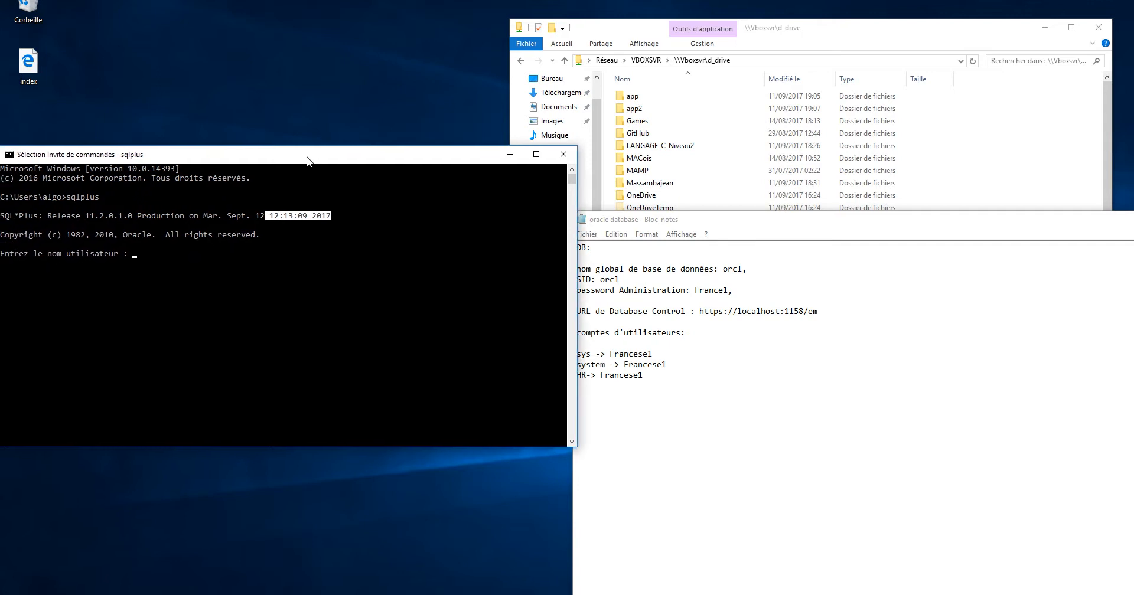
drag(580, 218, 416, 221)
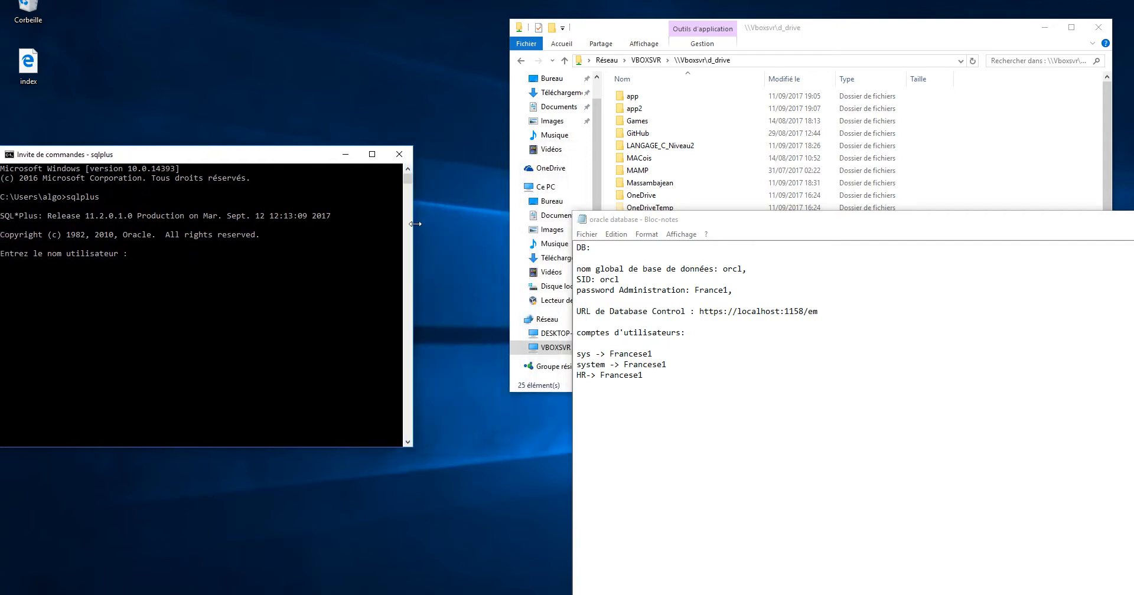
drag(181, 155, 195, 179)
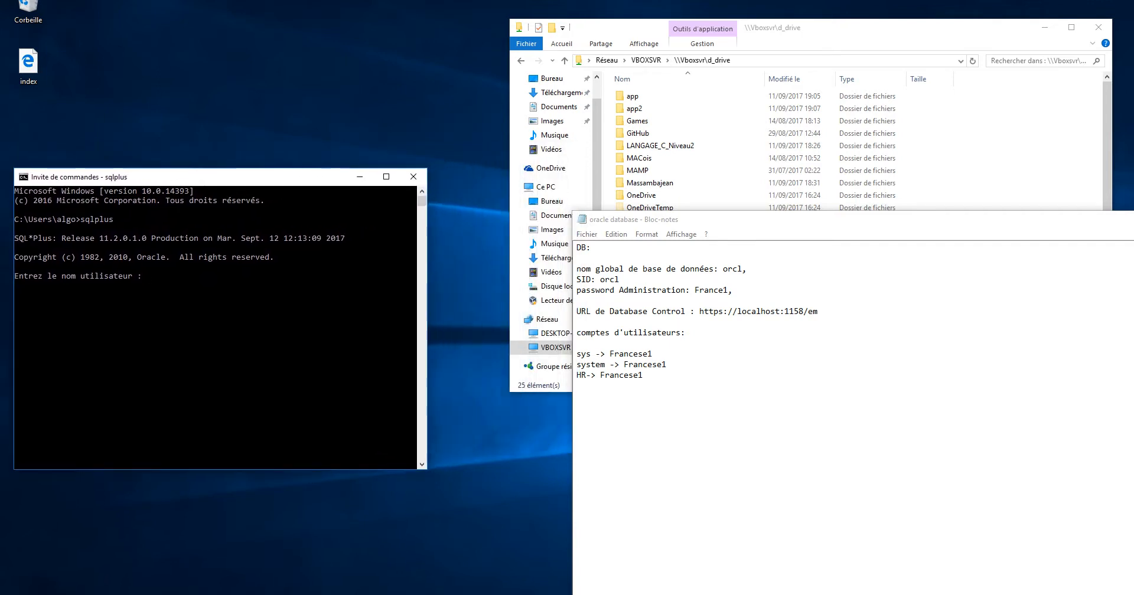
drag(427, 256, 446, 249)
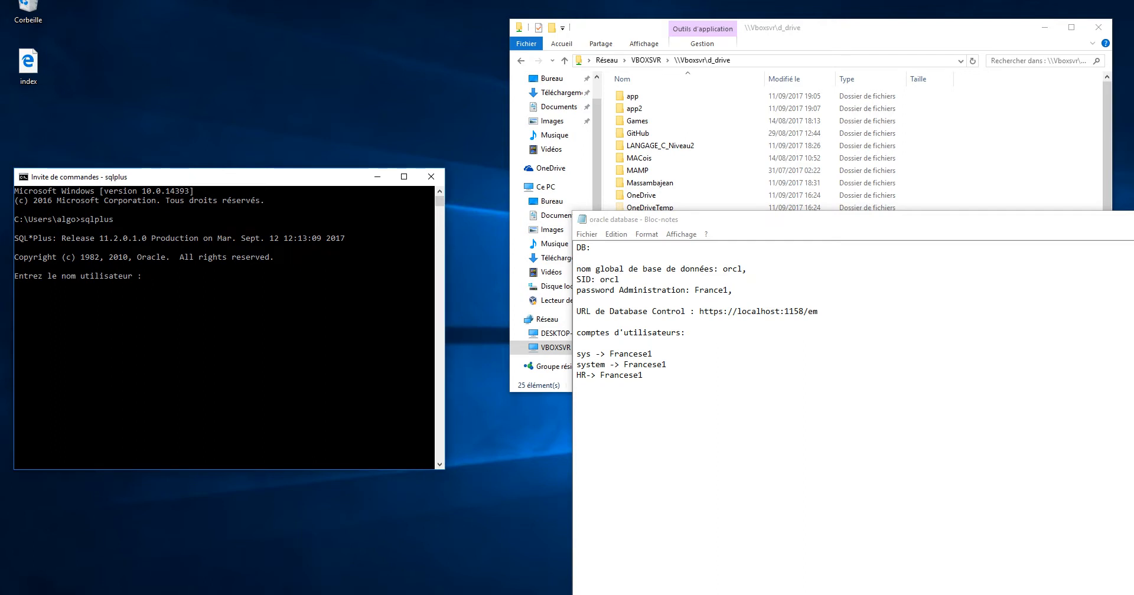
drag(271, 180, 274, 176)
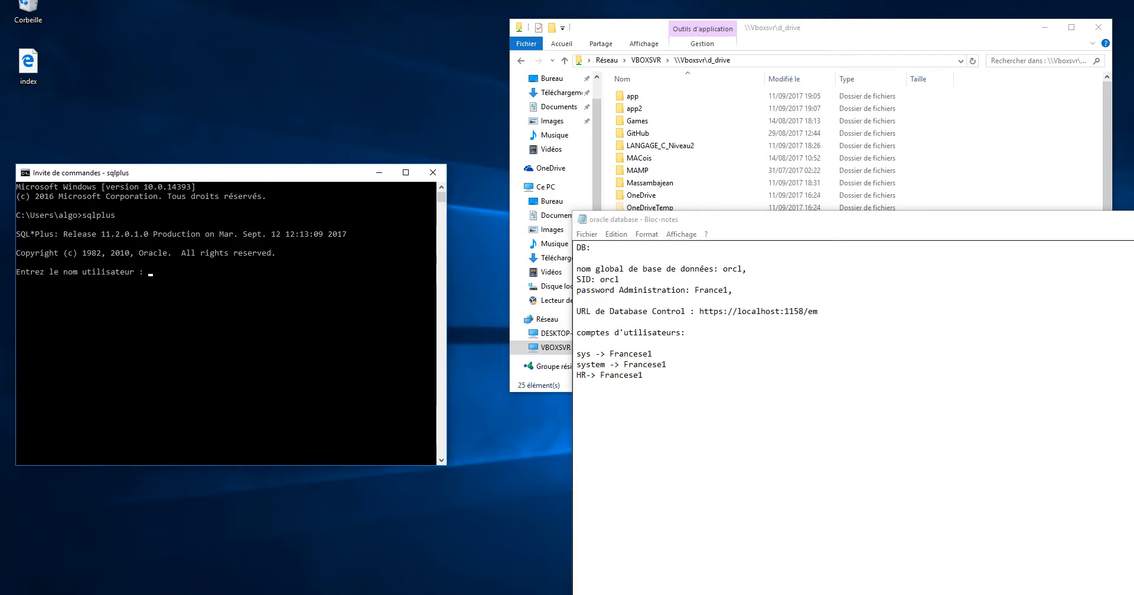
click(578, 385)
drag(273, 175, 271, 182)
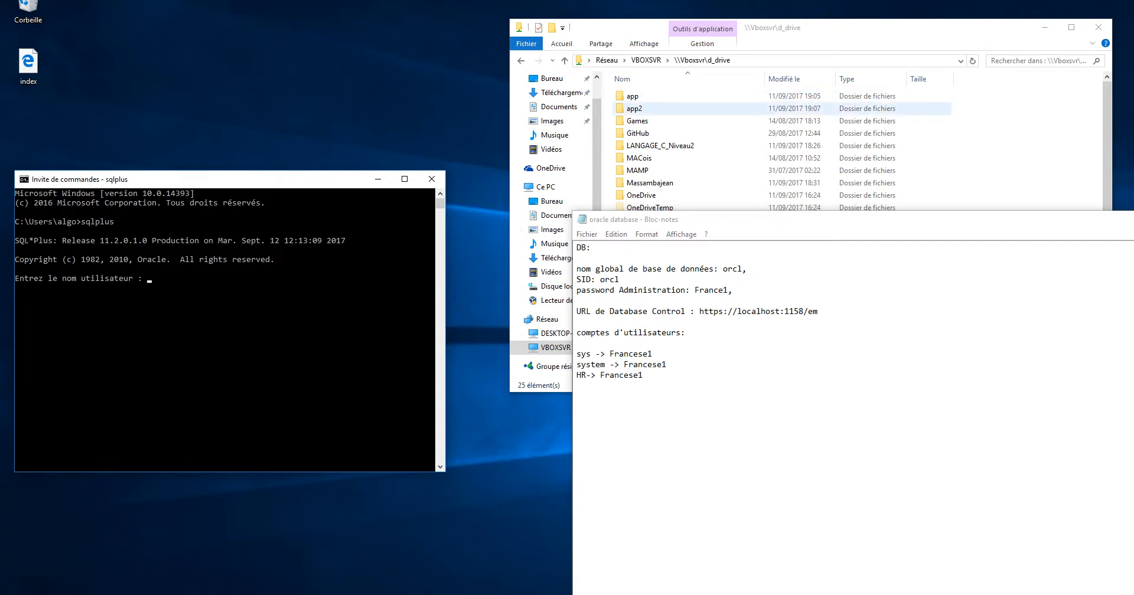
click(679, 108)
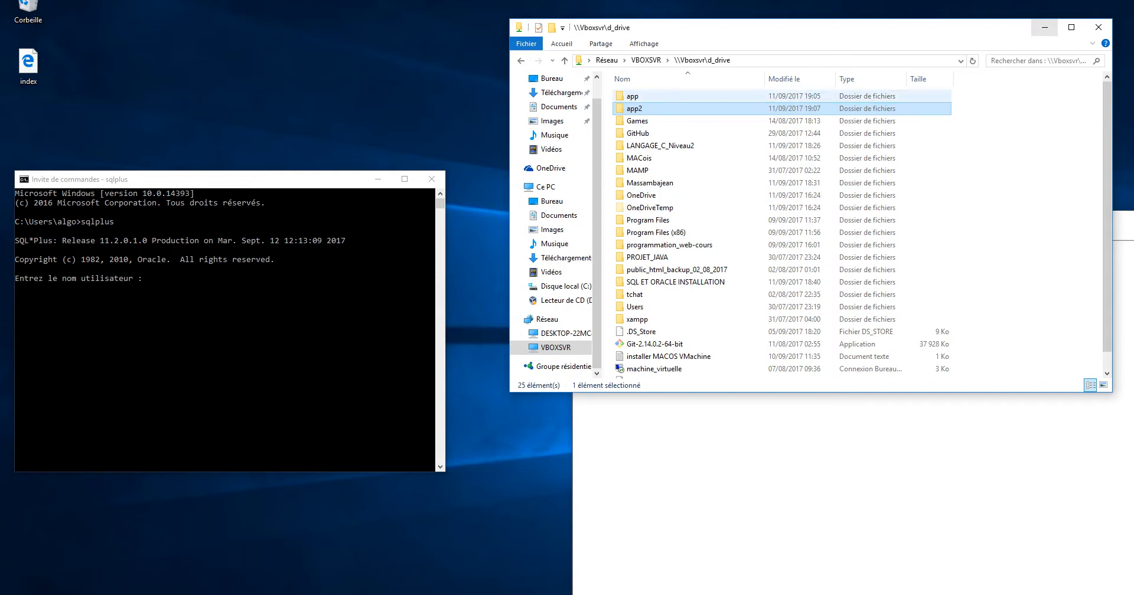
right_click(305, 594)
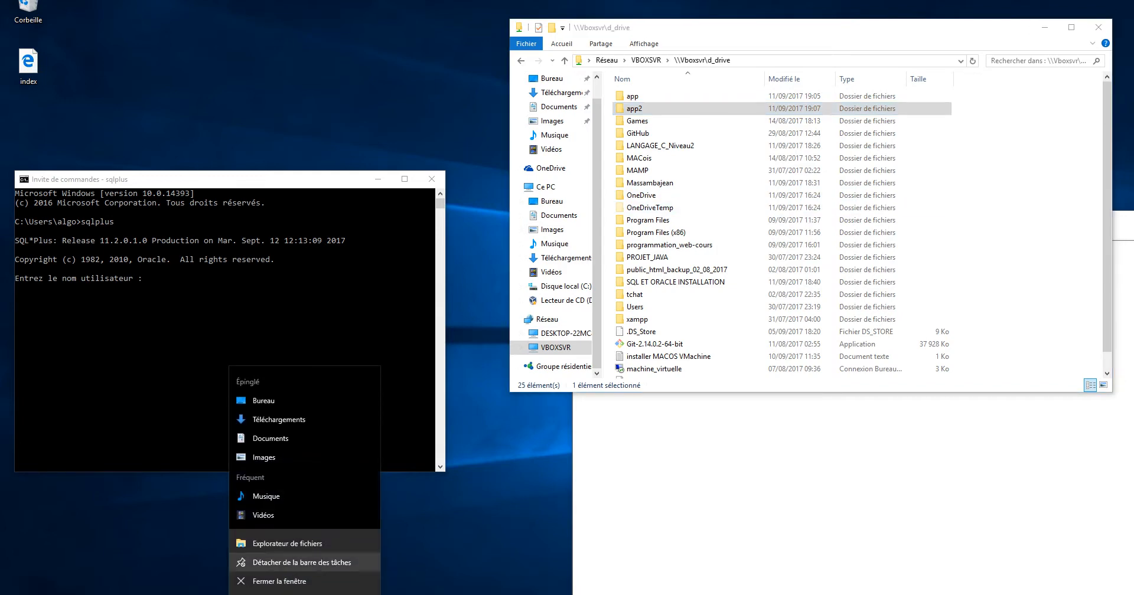
click(286, 542)
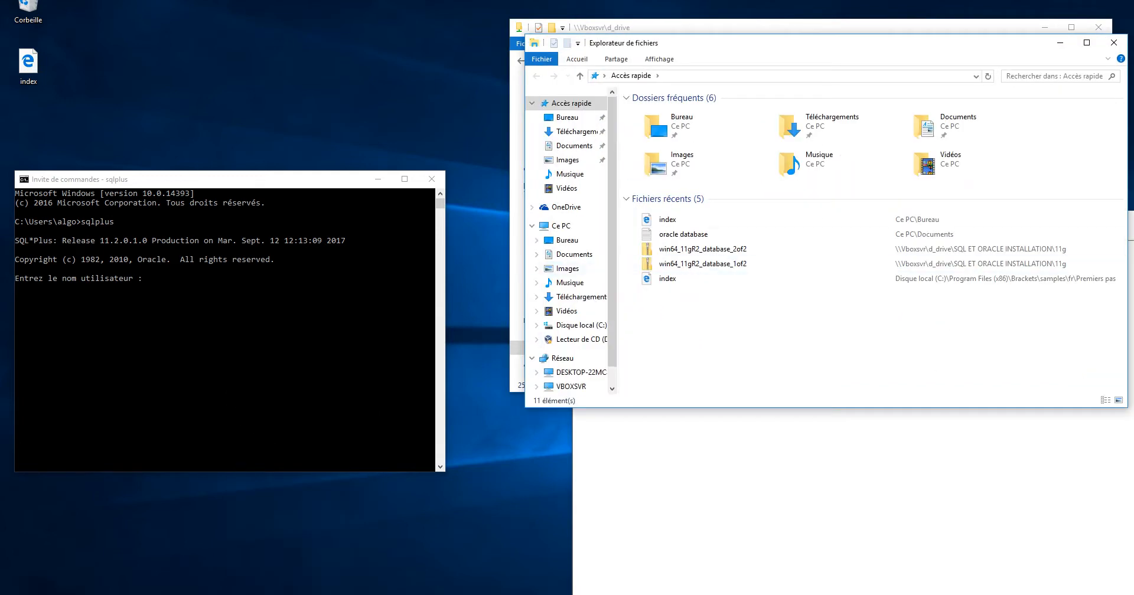
click(575, 325)
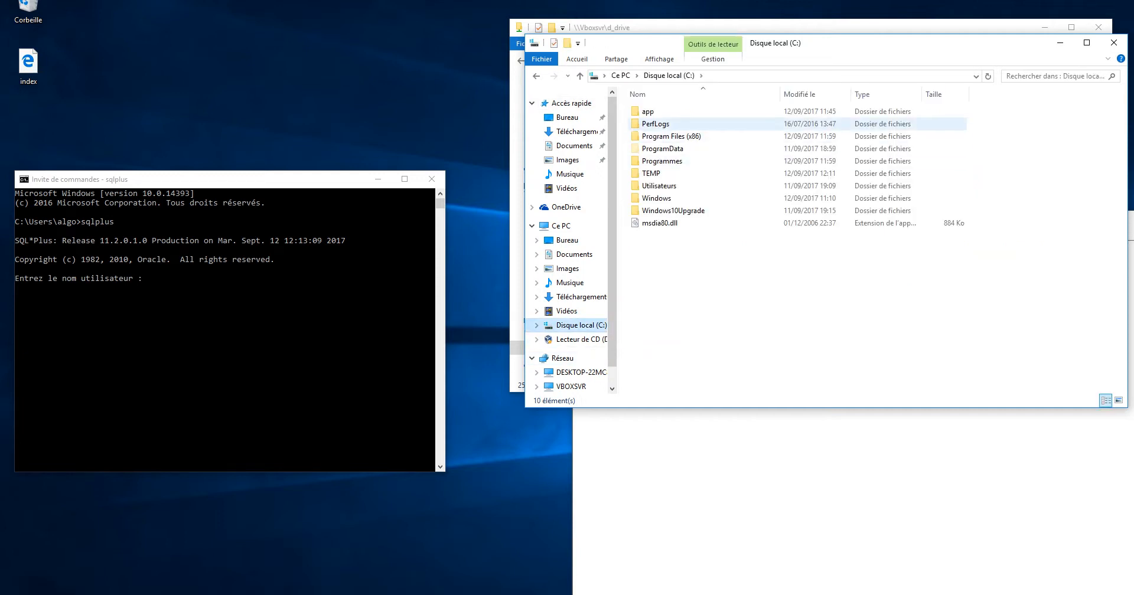
double_click(646, 112)
double_click(648, 112)
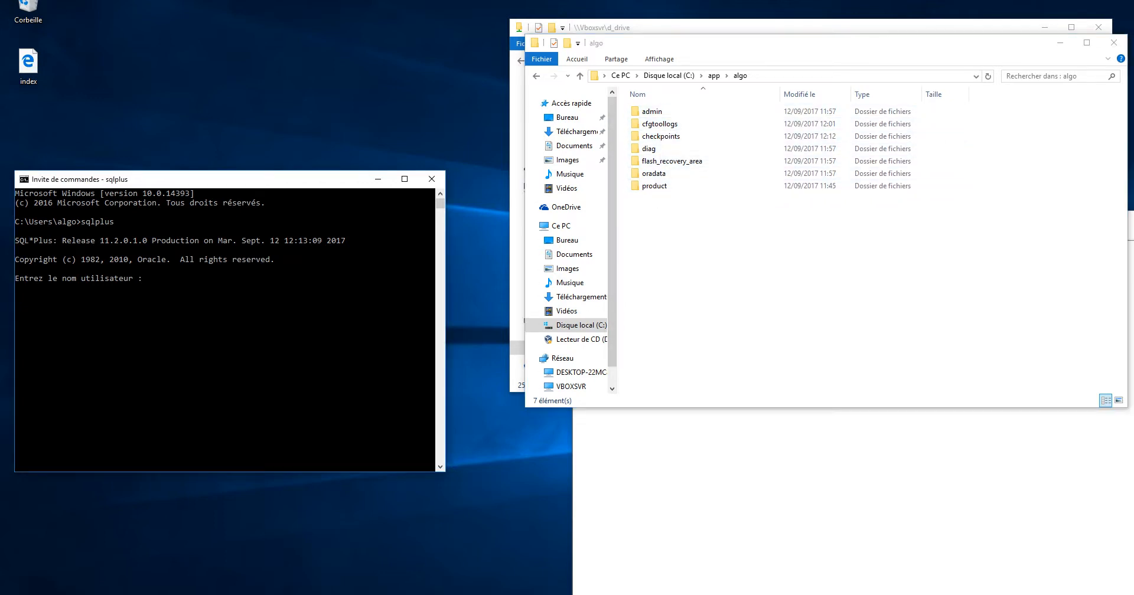
click(1059, 42)
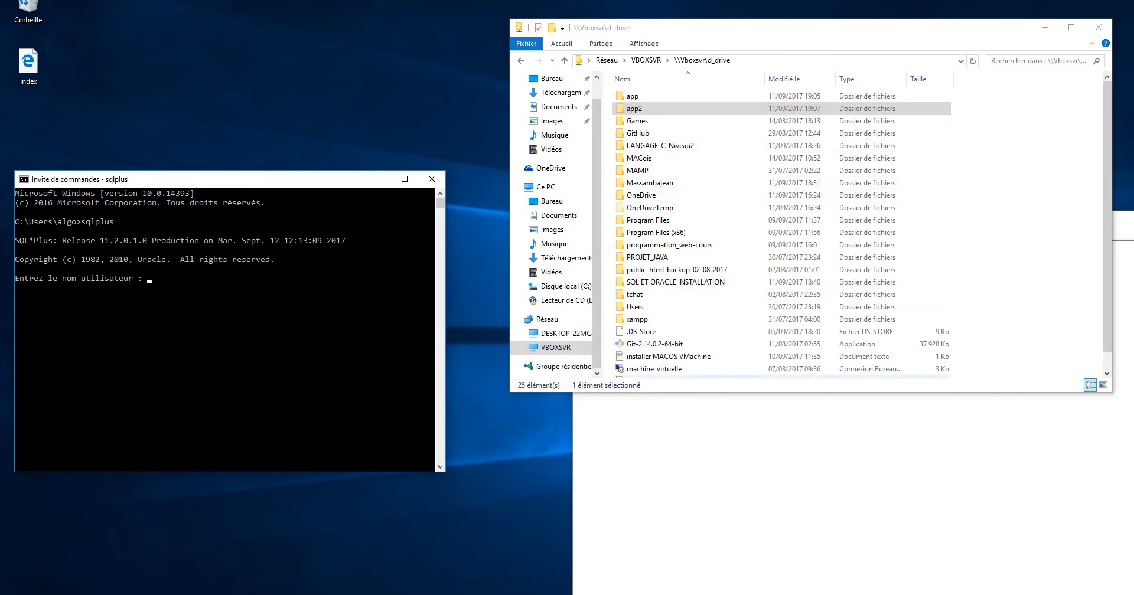
click(762, 434)
key(alt+Tab)
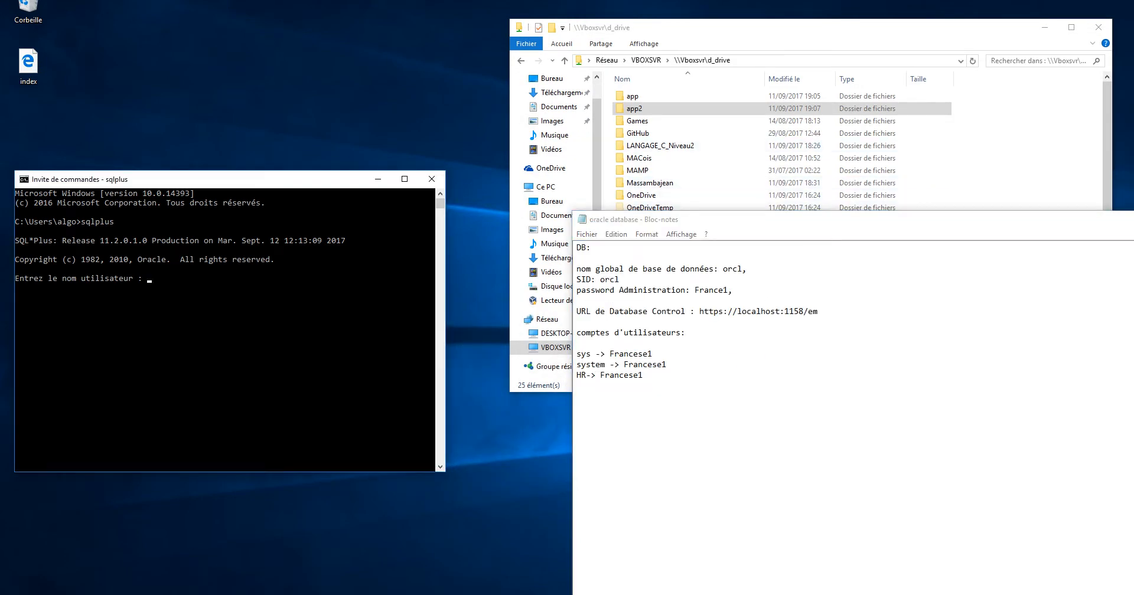
Try logging into SQL*Plus as user sys
click(154, 278)
text(sys)
key(Return)
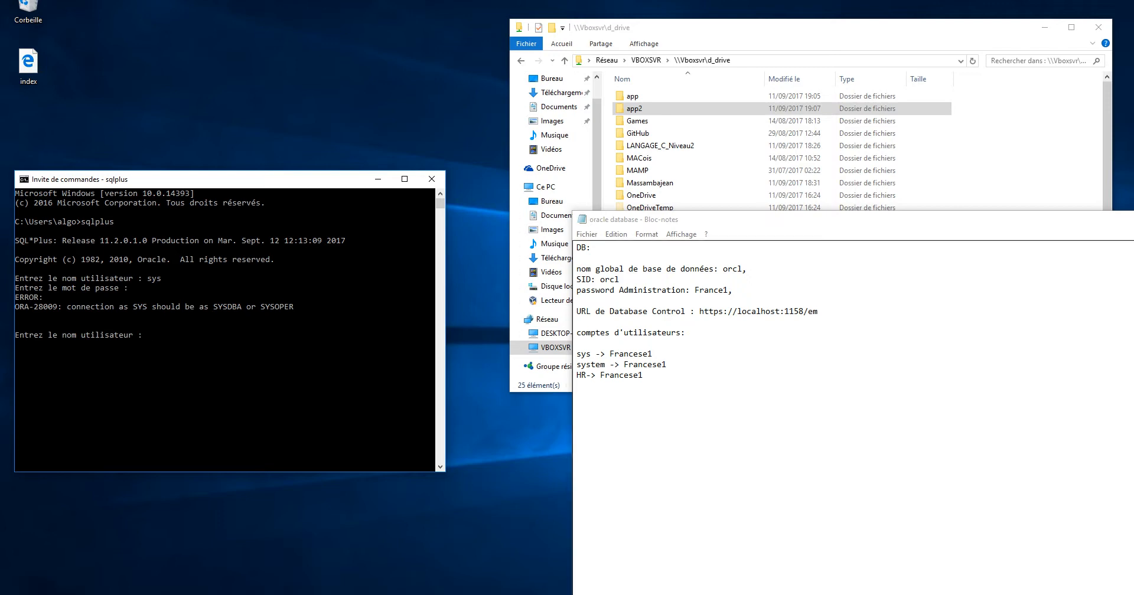
Note '/as SYSDBA' on the sys line in Notepad and enter /as SYSDBA as the user name
click(653, 354)
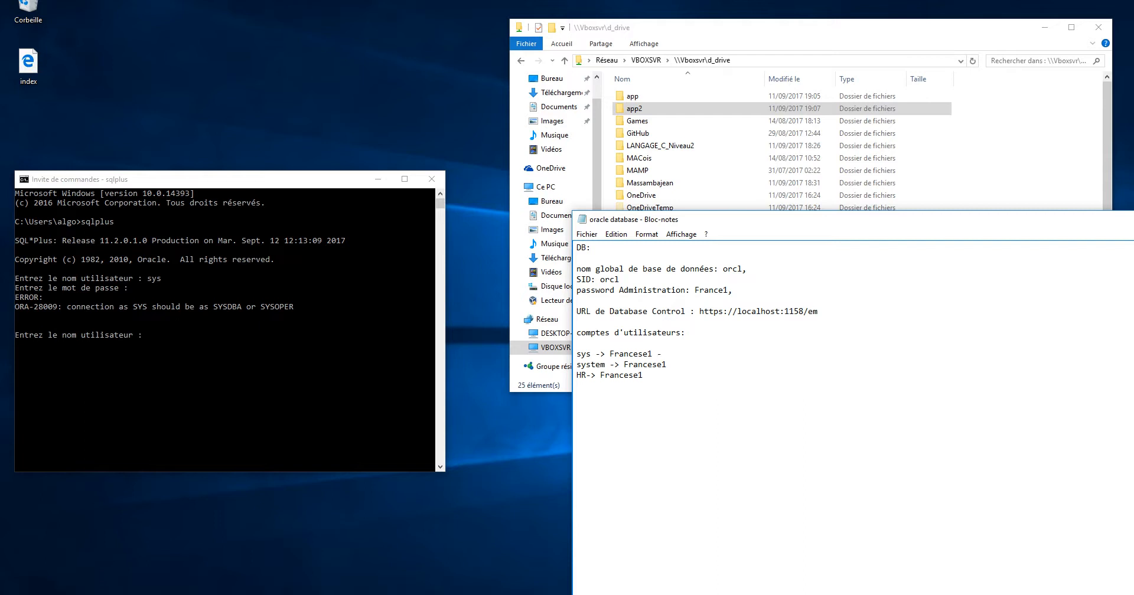
text(as)
text(/)
text(>)
text(SYS)
text(DBA)
key(alt+Tab)
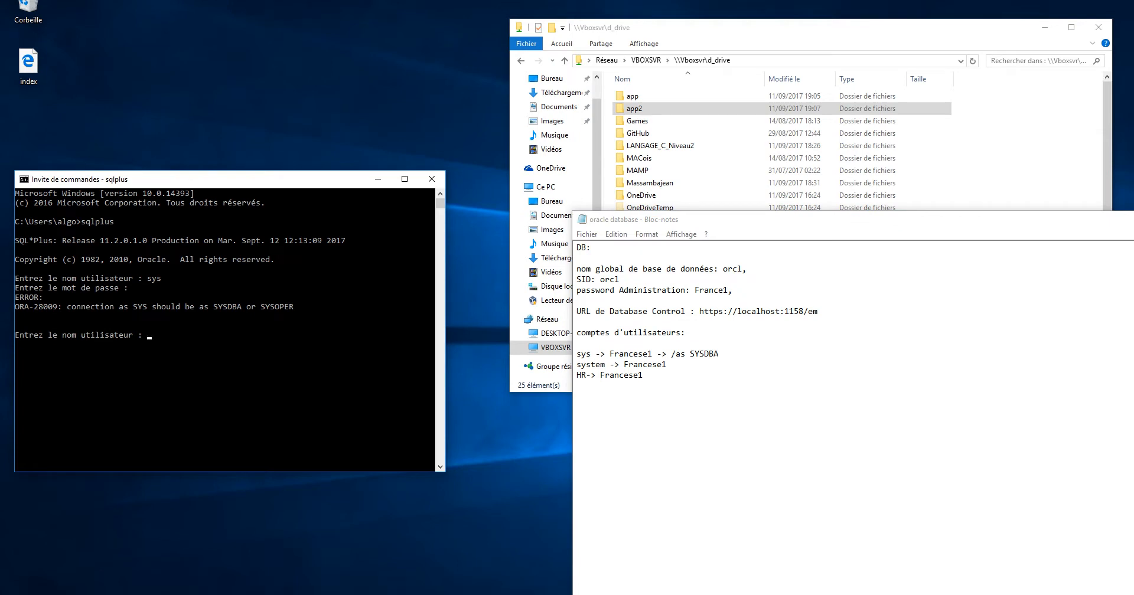
text(/as SYSDBA)
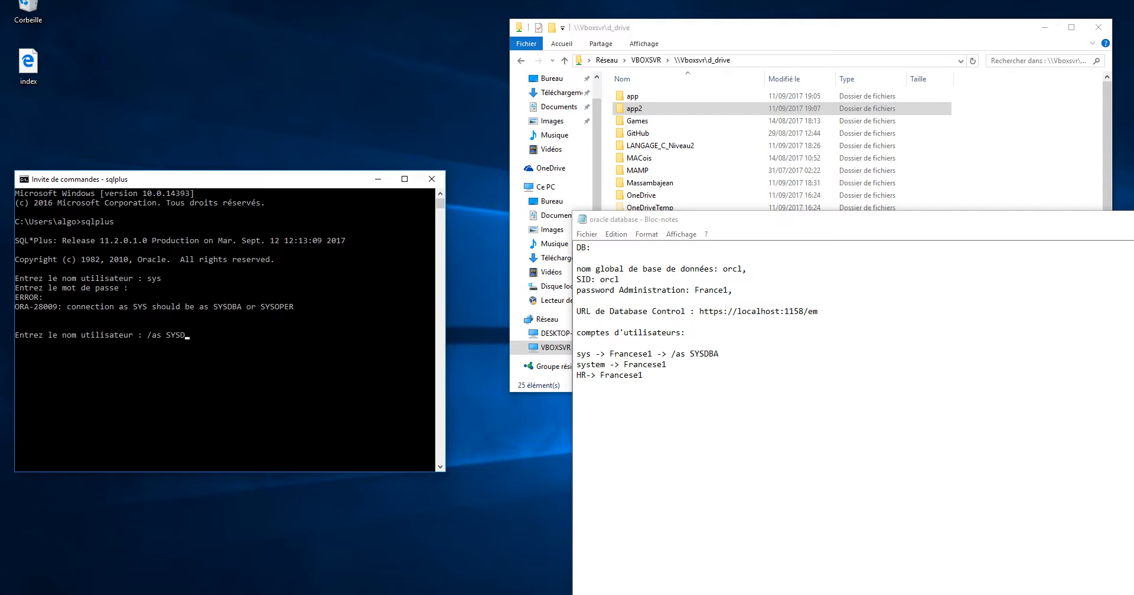
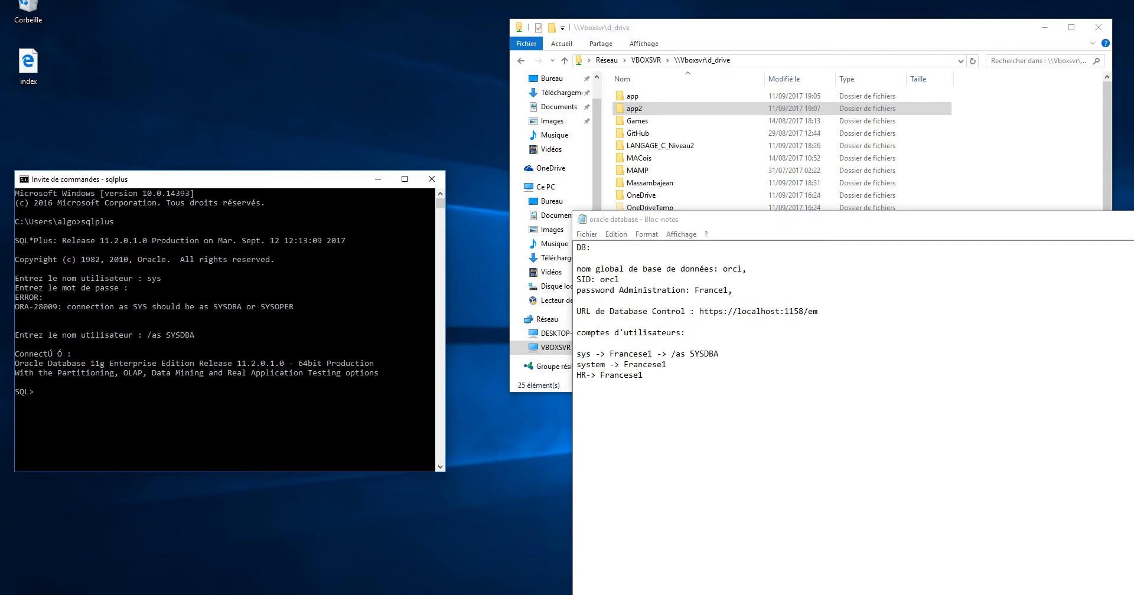
Create table test with columns id int primary key, name varchar(100) and age int
text(create)
text( data)
key(BackSpace)
key(BackSpace)
key(BackSpace)
text(ta)
text(ble)
text(test)
text(()
text())
text(id)
text( int)
text( prima)
text(ry )
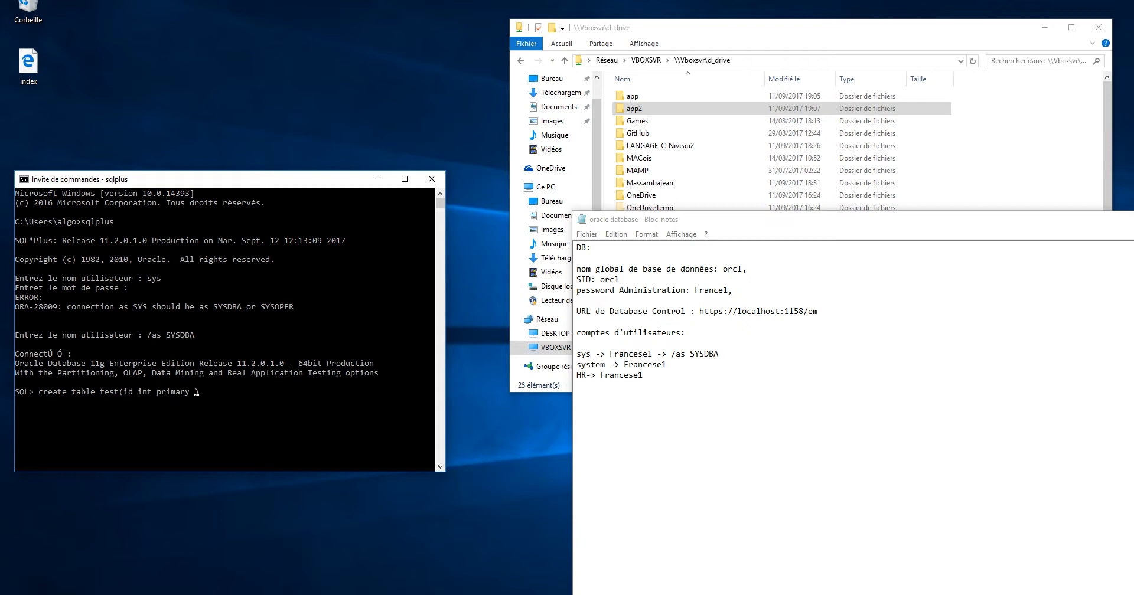
text(ke)
text(y)
text(,)
text(nam)
text(e)
text( vachar)
text(r)
text(()
key(End)
text(100),age int)
key(Return)
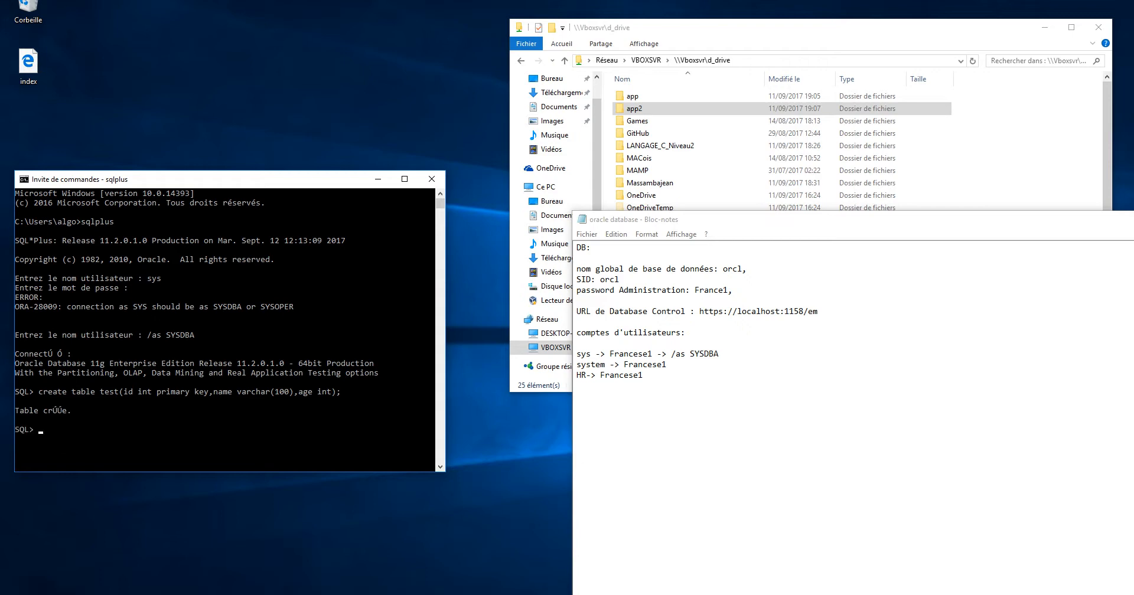
mouse_move(74, 411)
mouse_down()
mouse_move(26, 411)
mouse_move(74, 411)
mouse_up()
Insert the row 1, 'paul', 25 into test
text(insert)
text( in)
text(to)
text( test)
text(())
text(id)
text(,name)
text(,age)
text(value)
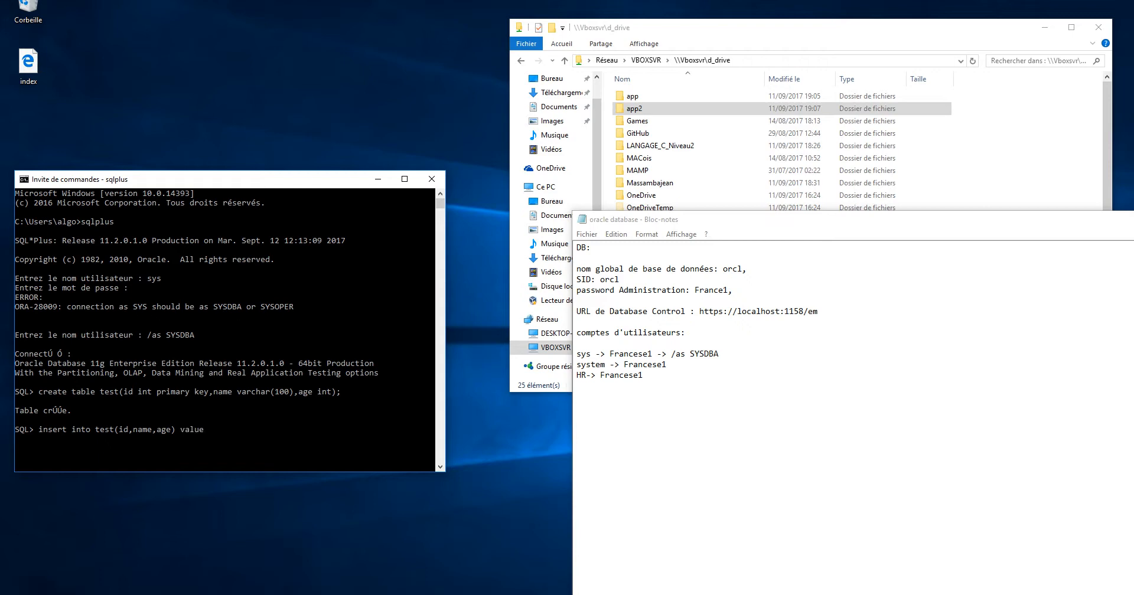
text(s())
key(Left)
text(1,)
text('')
text(pauml)
key(BackSpace)
text(,25);)
key(Return)
Recall and edit the insert to add the row 2, 'Marie', 18
key(Up)
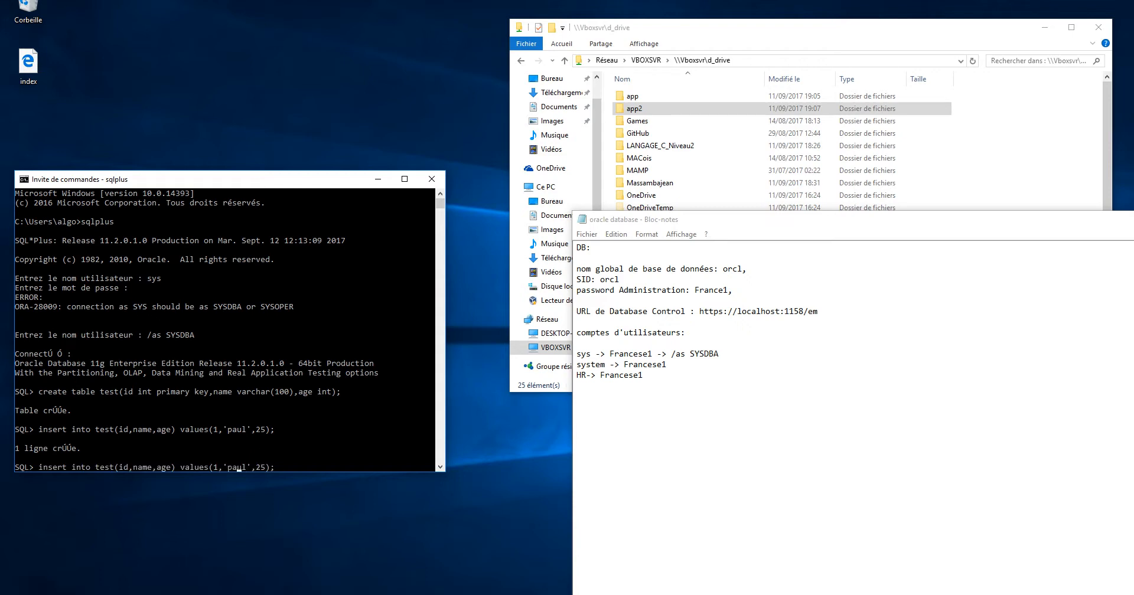
key(Left)
key(Left)
key(Left)
key(Left)
key(Left)
key(Left)
key(BackSpace)
key(BackSpace)
key(BackSpace)
key(BackSpace)
text(Marie)
key(Left)
key(Left)
key(Left)
key(Left)
key(Left)
key(Left)
key(Left)
key(BackSpace)
text(2)
key(BackSpace)
text(18)
key(Return)
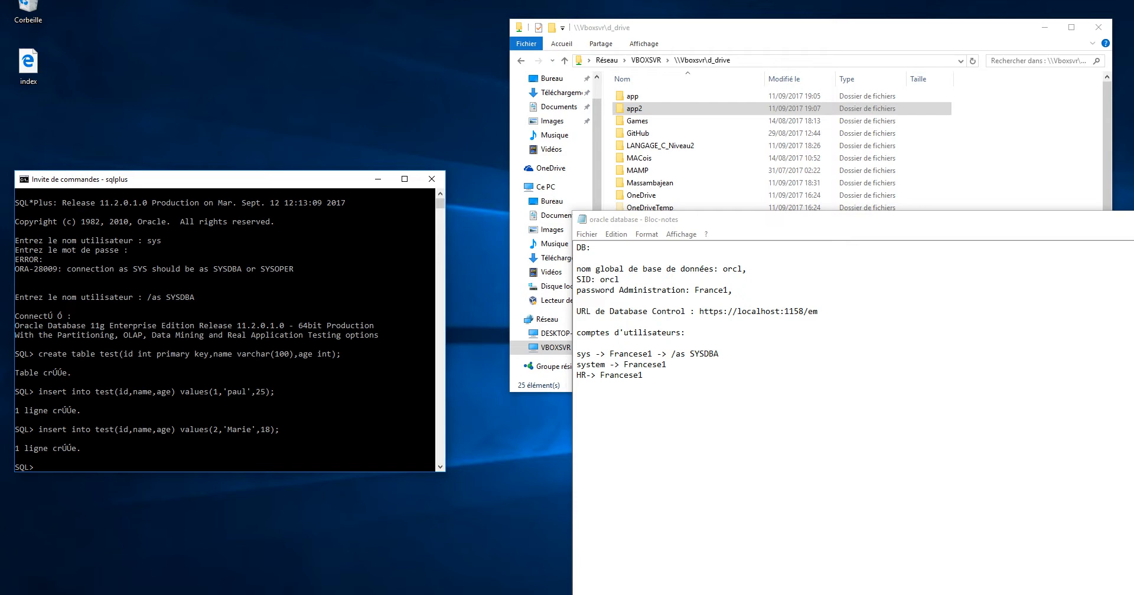
Run select * from test; to list all rows
text(select *)
text(from)
text(test;)
key(Return)
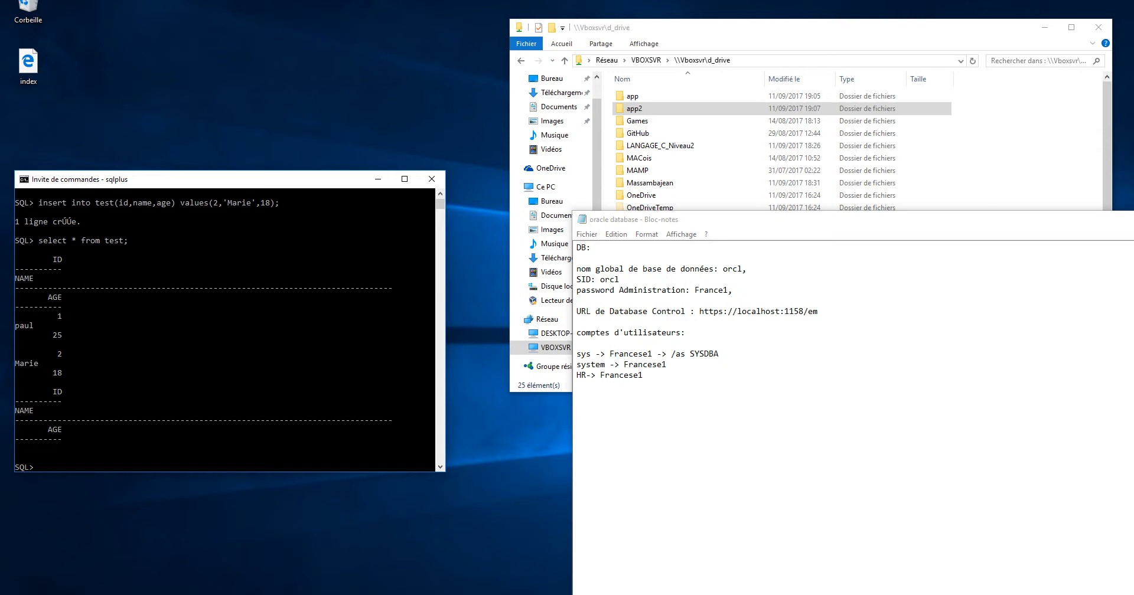
Maximize the console and edit the query to select id, name, age from test
click(404, 179)
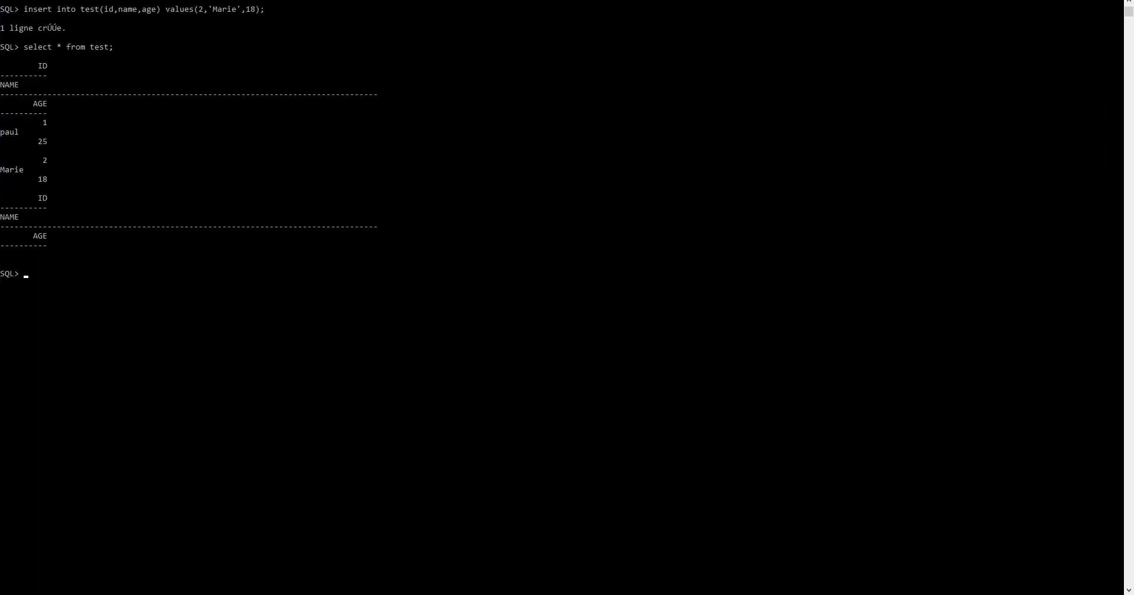
key(Up)
key(BackSpace)
text(id, name, age)
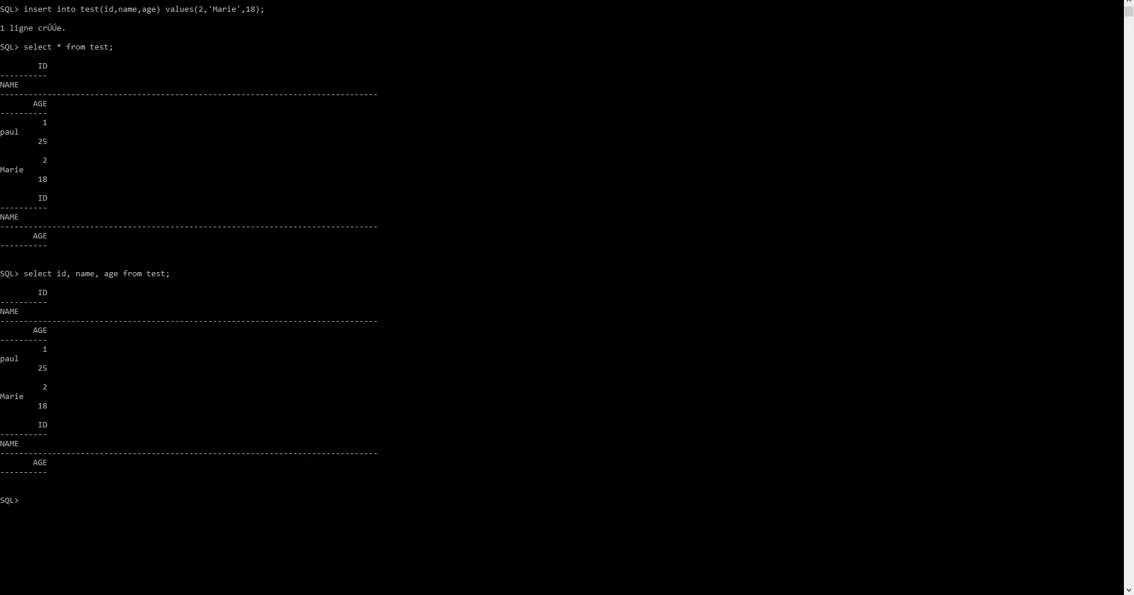
Quit SQL*Plus and exit the command prompt
text(quit)
key(Return)
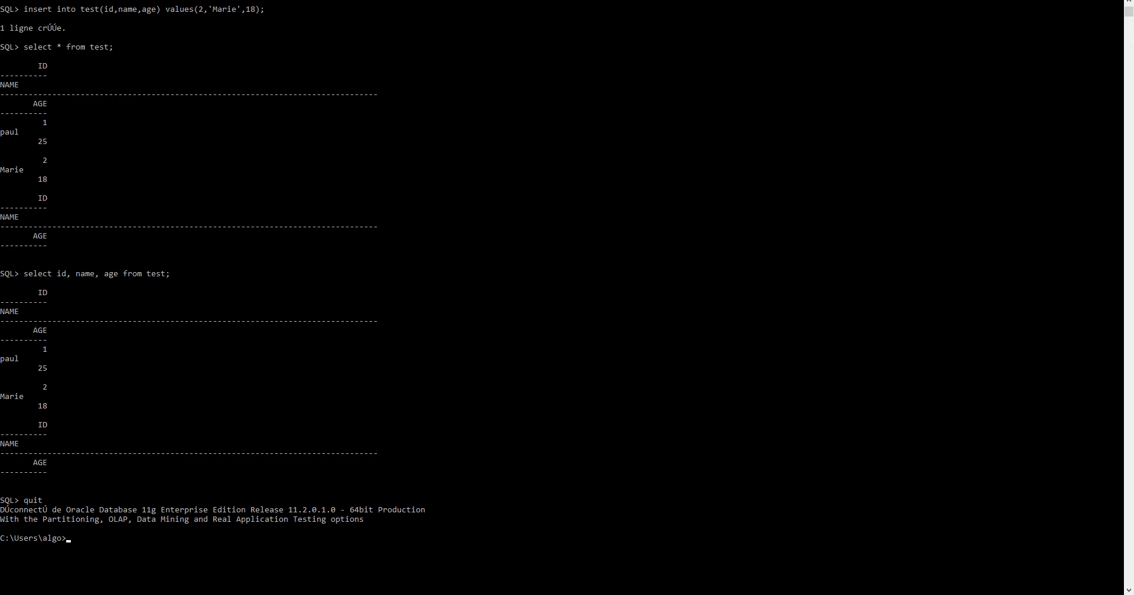
text(exit)
key(Return)
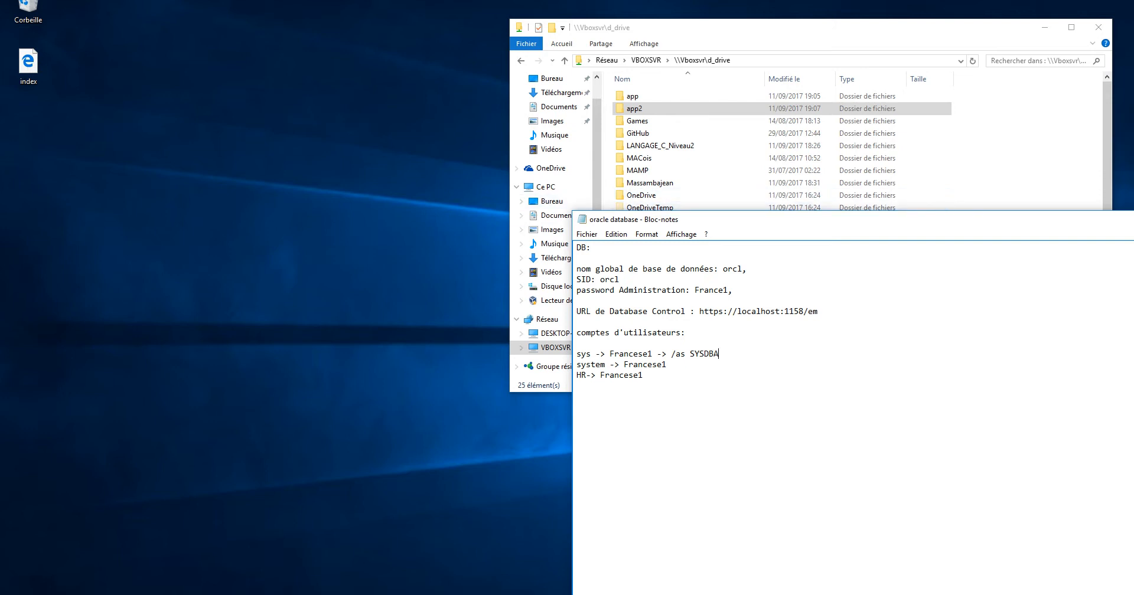
Place the Enterprise Manager browser and the Notepad notes side by side
click(275, 594)
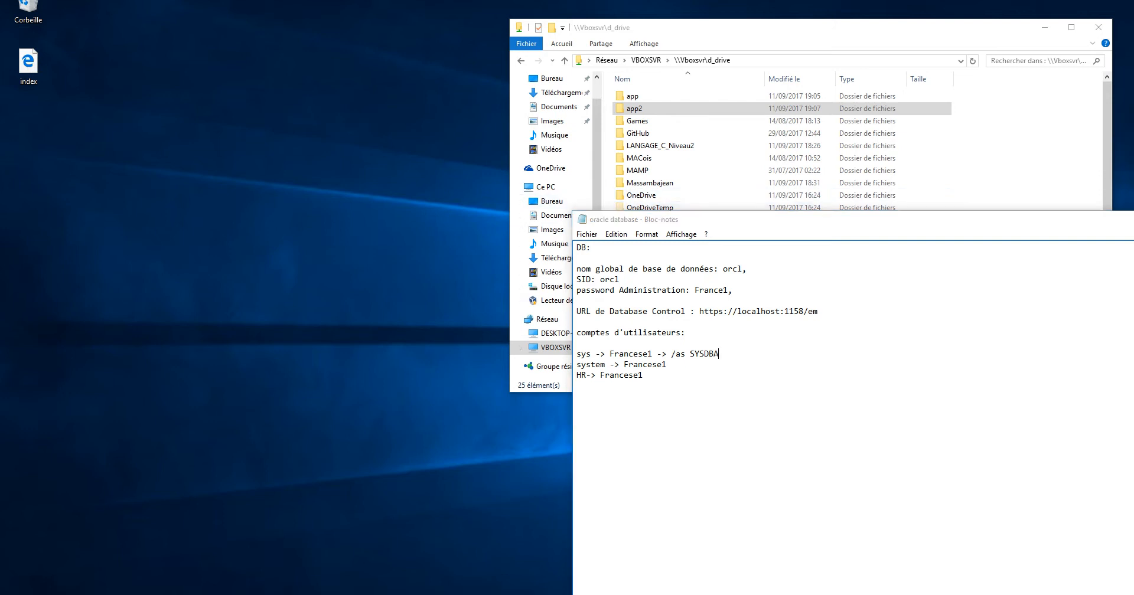
click(310, 555)
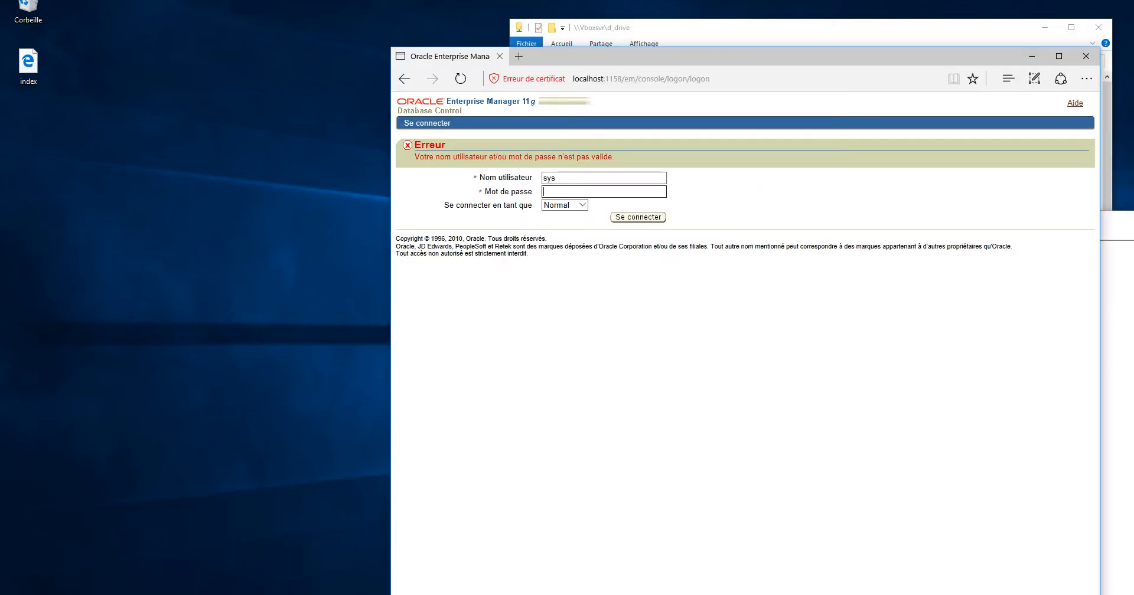
drag(670, 64, 1, 53)
click(725, 209)
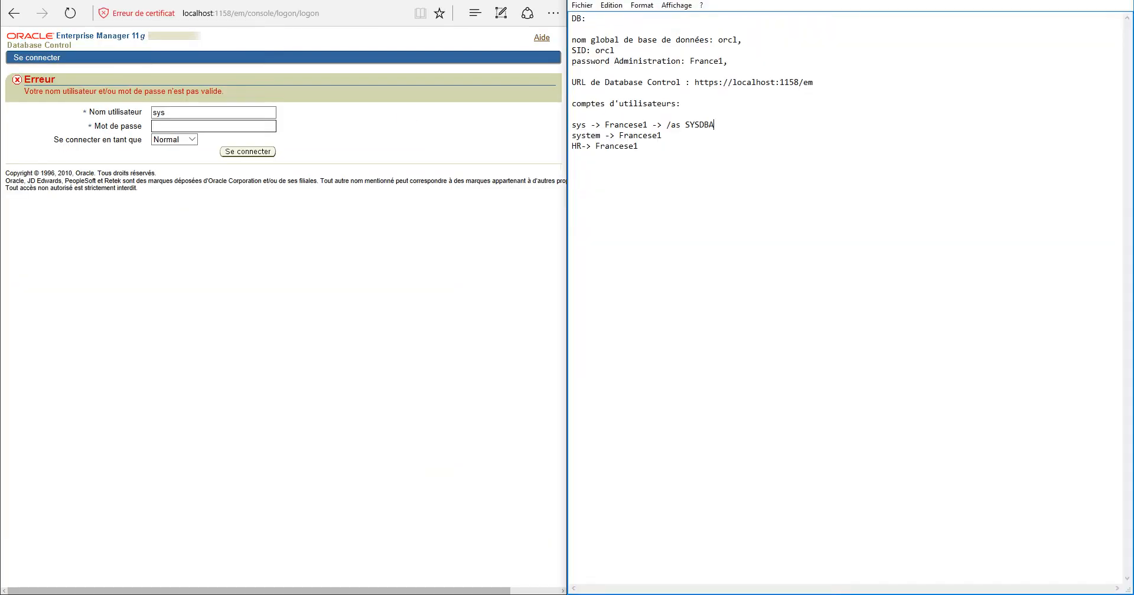
Log in as sys with the noted password and the SYSDBA role
click(192, 112)
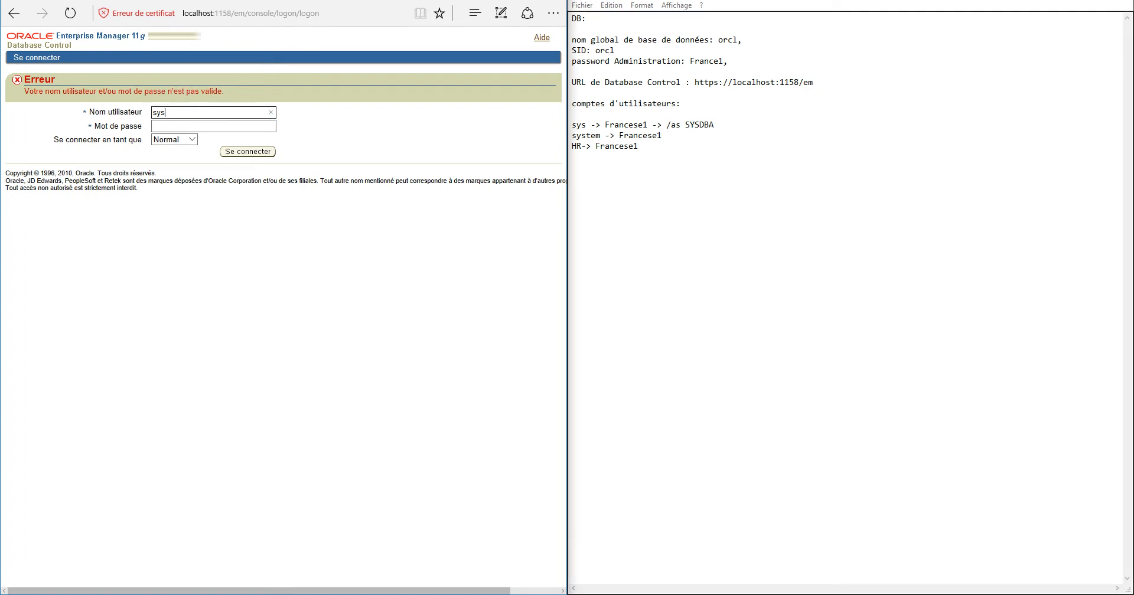
drag(685, 124, 714, 125)
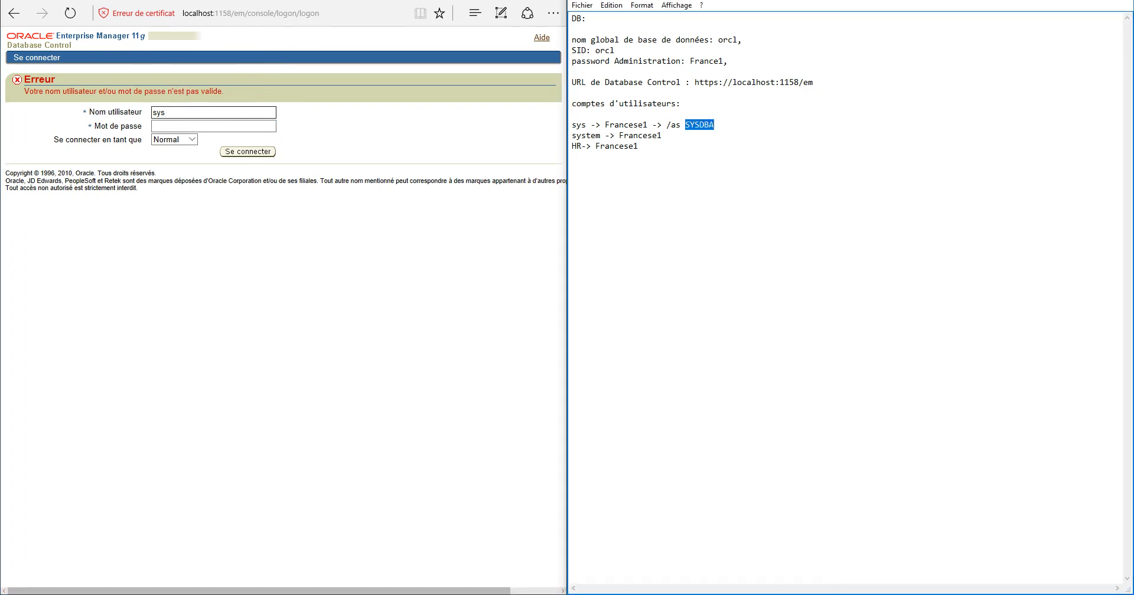
double_click(617, 146)
double_click(640, 135)
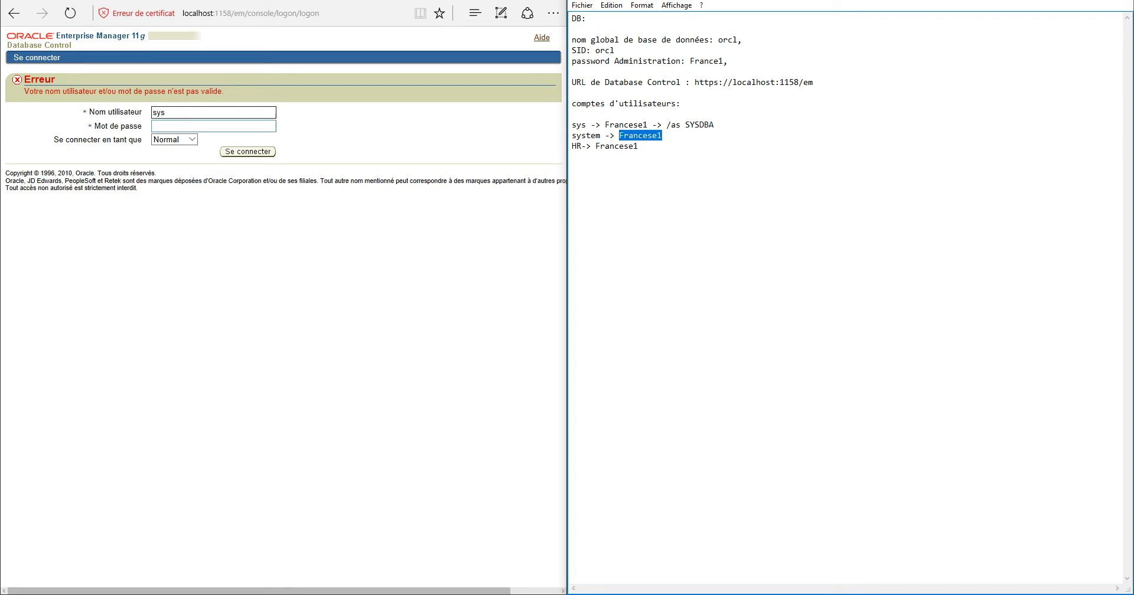
click(213, 126)
key(ctrl+v)
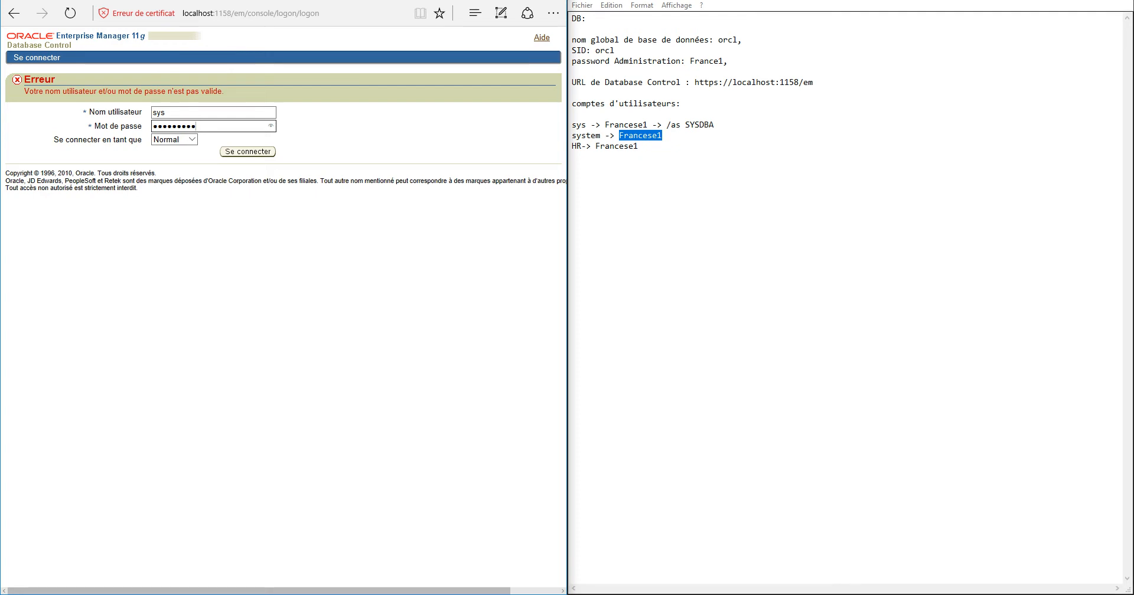
drag(685, 125, 713, 125)
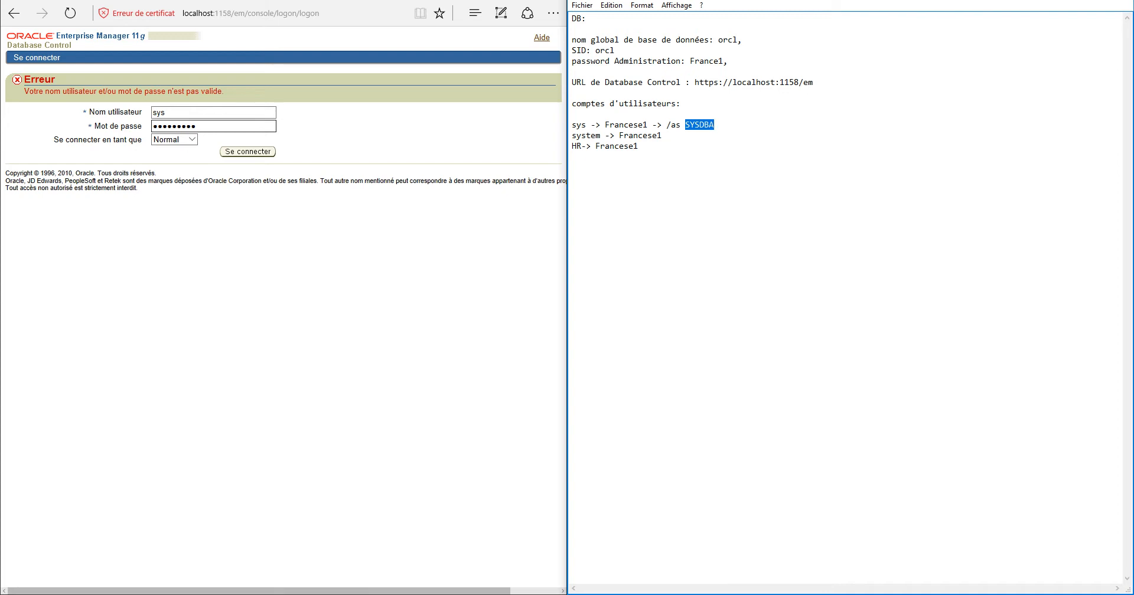
click(192, 139)
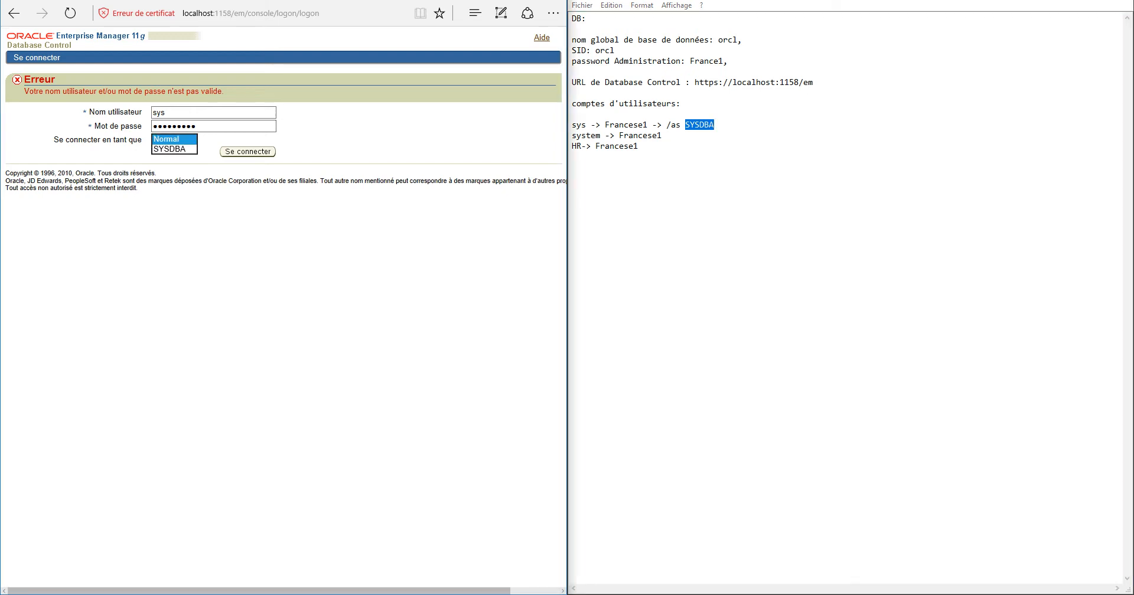
click(169, 149)
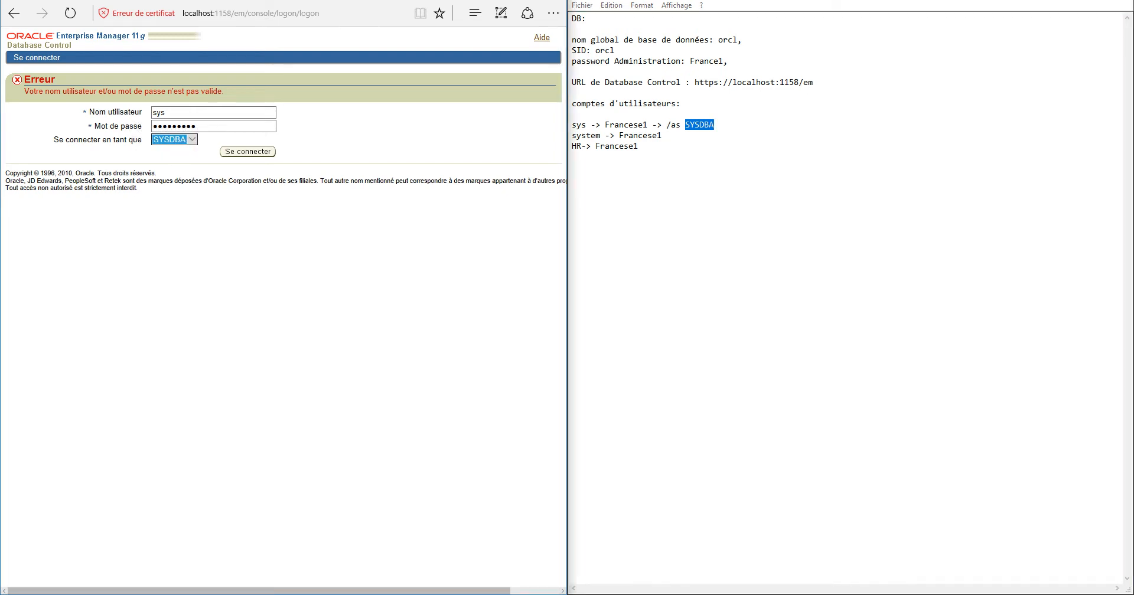
key(Return)
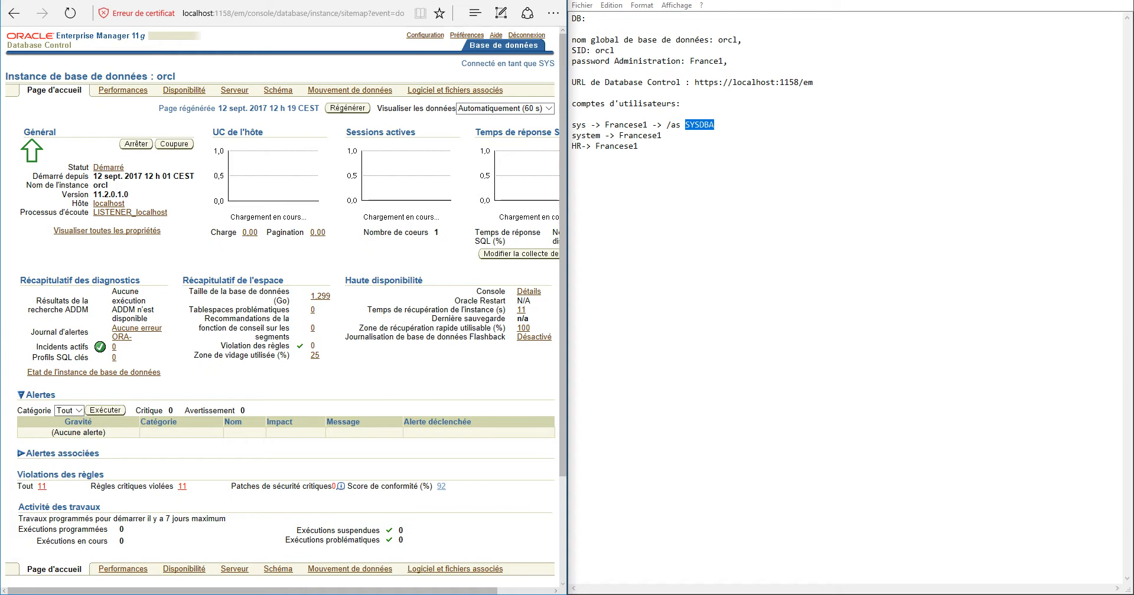
Maximize the browser, look over the orcl home page, and sign out
key(super+Up)
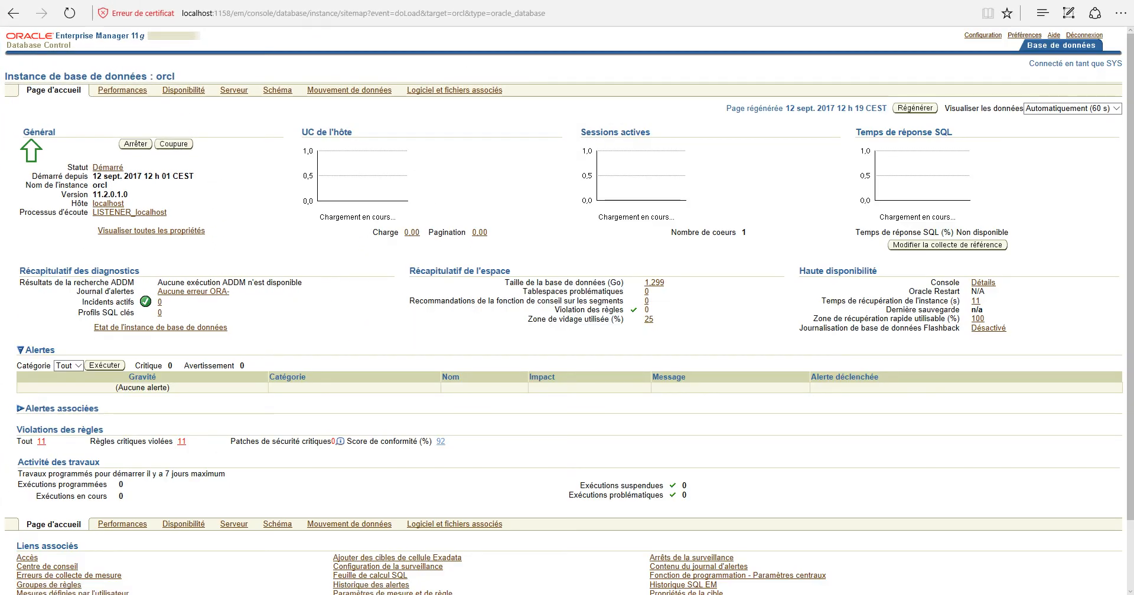
drag(177, 77, 156, 77)
scroll(567, 310, down, 2)
scroll(567, 311, up, 2)
click(1084, 36)
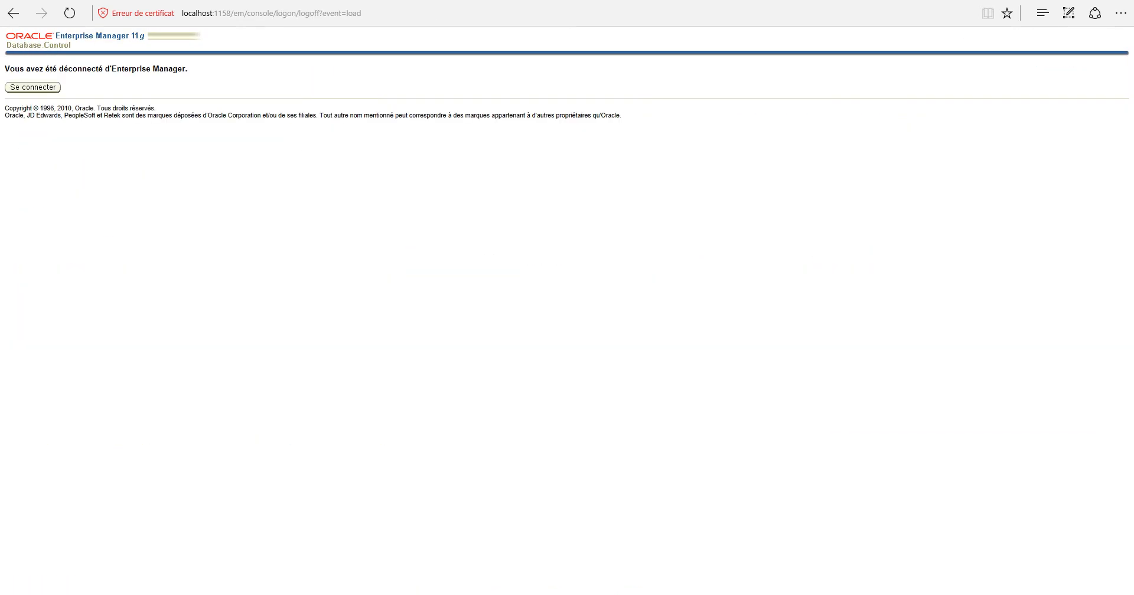
Return to the login page and attempt a login as system with its password
click(32, 86)
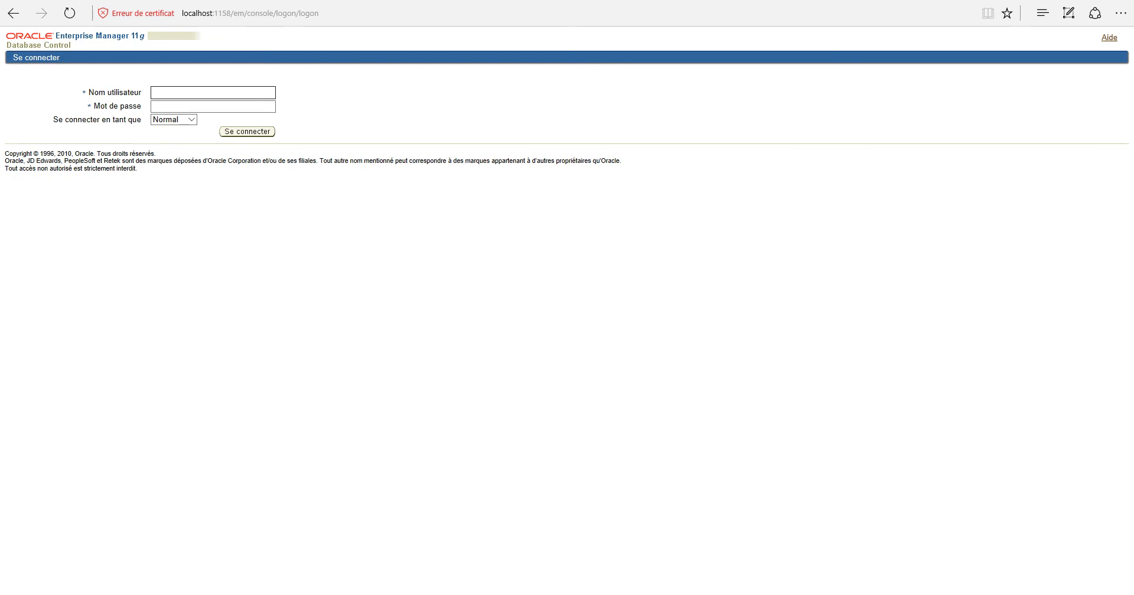
text(system)
key(Tab)
text(••••••••)
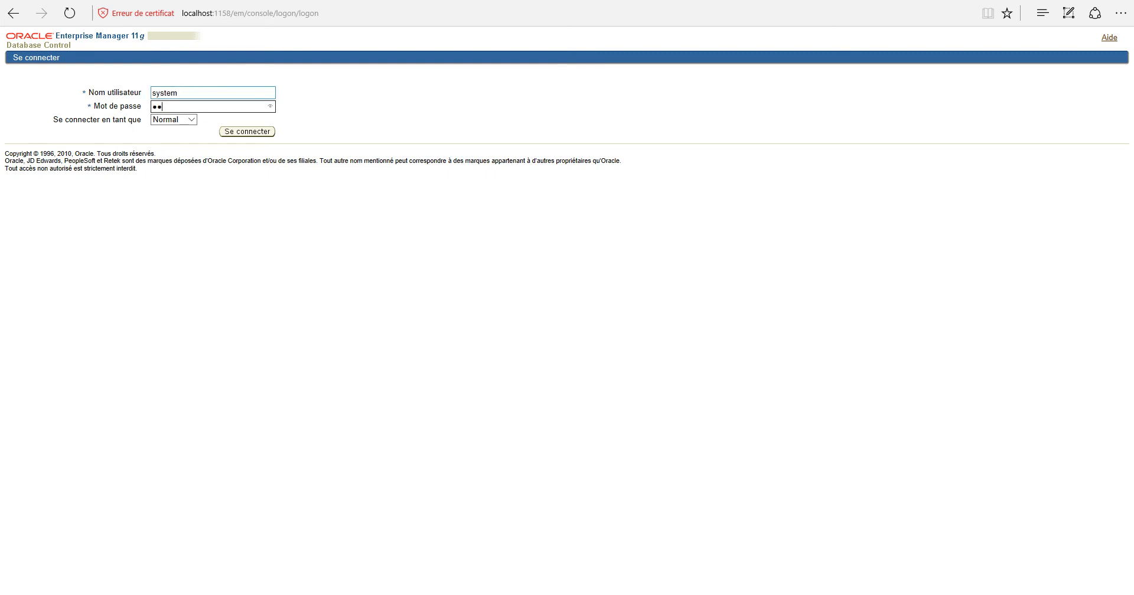
text(••)
key(Tab)
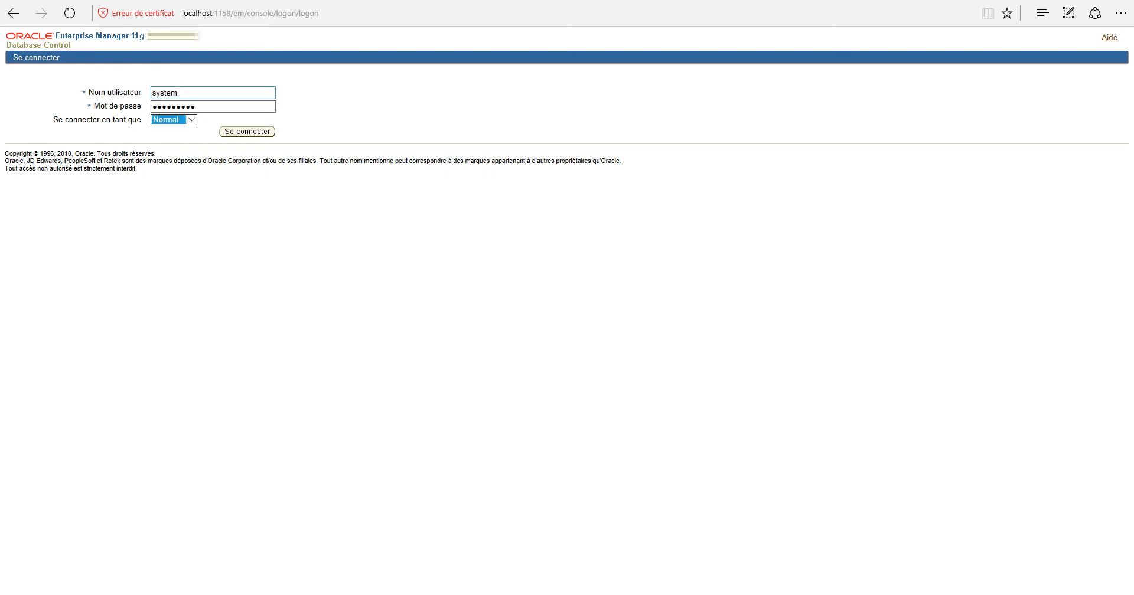
key(Down)
key(Return)
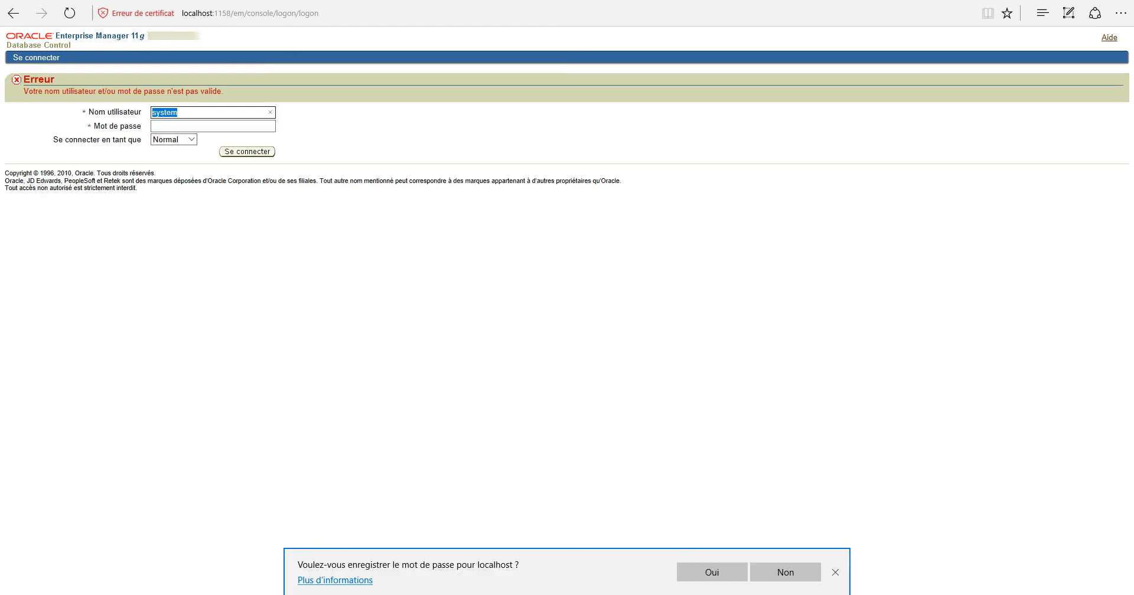
Log in as sys with its password and SYSDBA role, then sign out
click(209, 113)
key(BackSpace)
key(BackSpace)
key(BackSpace)
key(Tab)
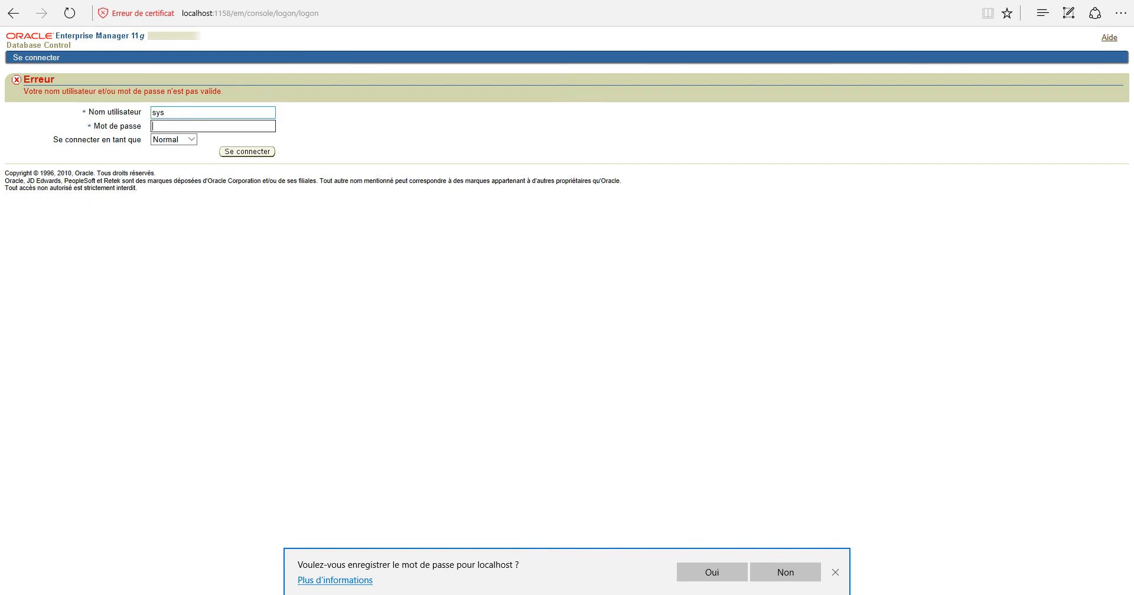
text(*********)
key(Tab)
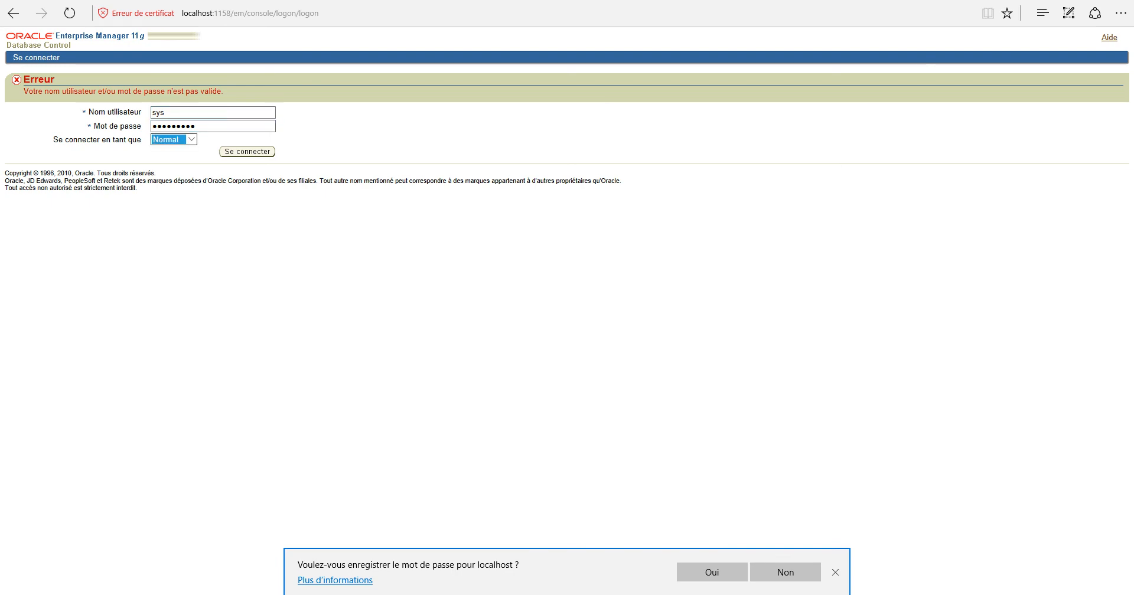
key(Down)
key(Return)
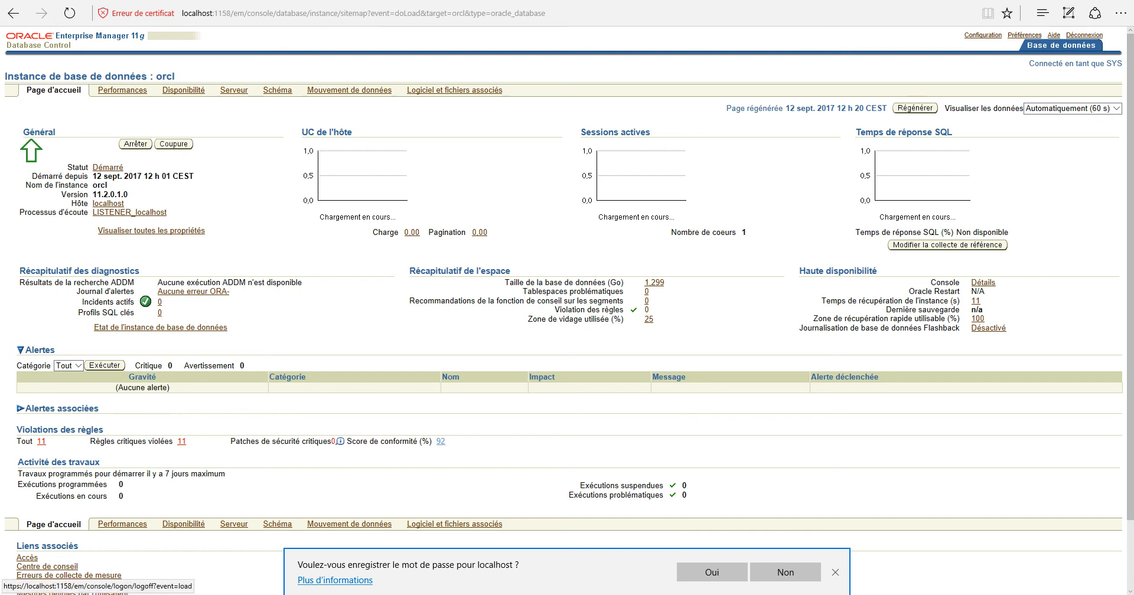
click(1083, 35)
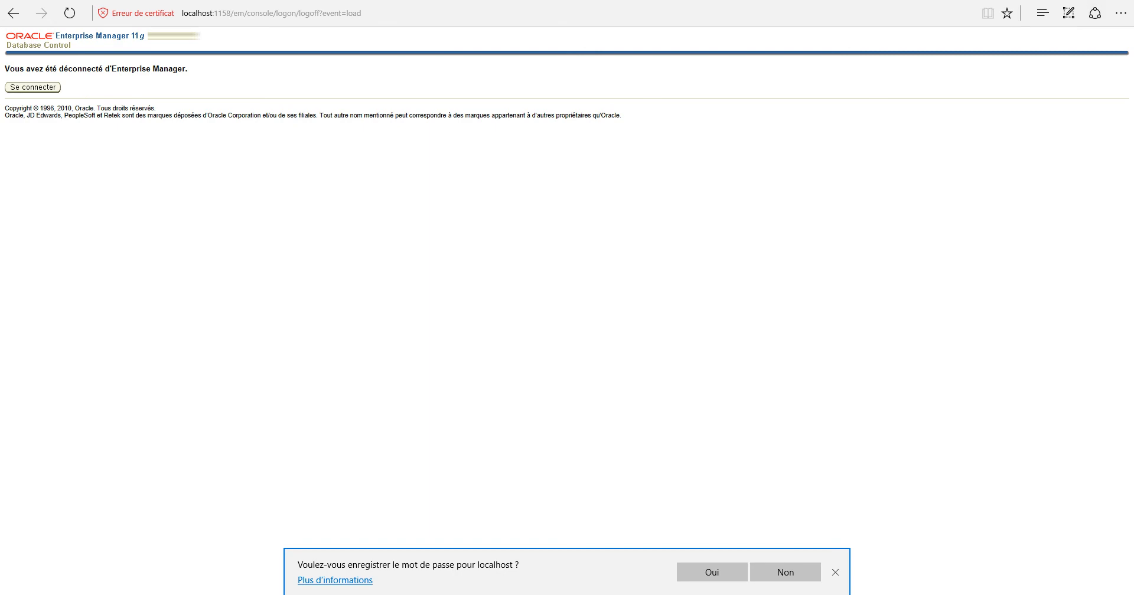